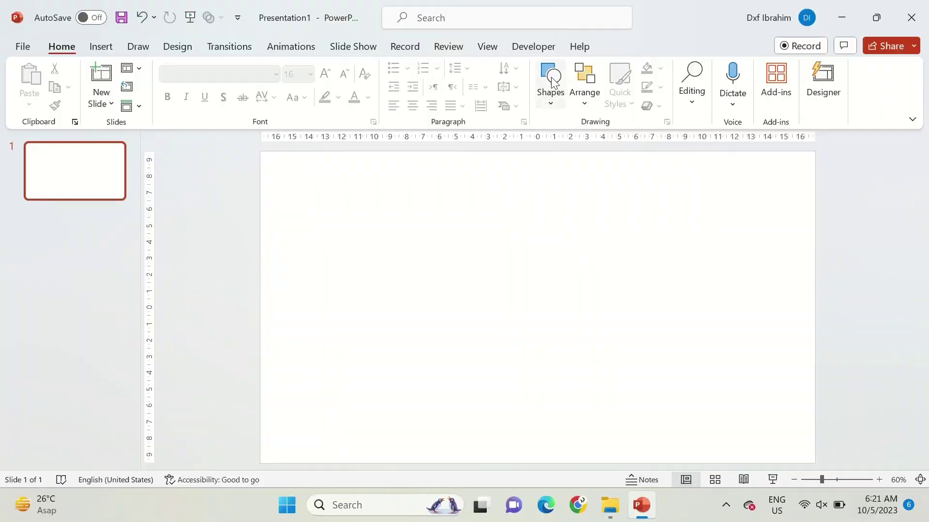
- Add a top-left Poppins text box with the title 'Minimal Design Inspiration', bold at 14 pt
{"action": "left_click", "coordinate": [550, 78]}
{"action": "left_click", "coordinate": [543, 140]}
{"action": "left_click_drag", "start_coordinate": [270, 160], "coordinate": [428, 177]}
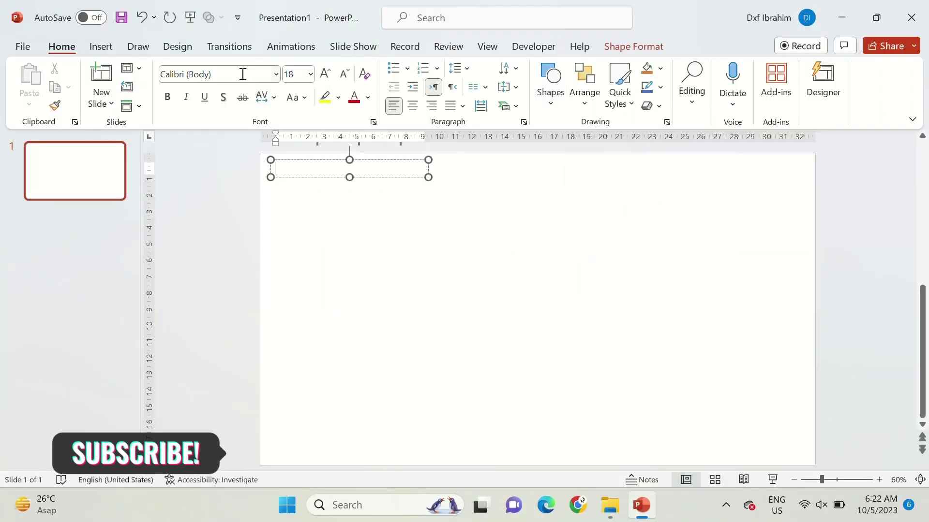
{"action": "left_click", "coordinate": [240, 75]}
{"action": "type", "text": "Poppins"}
{"action": "key", "text": "Return"}
{"action": "left_click", "coordinate": [344, 73]}
{"action": "type", "text": "Min"}
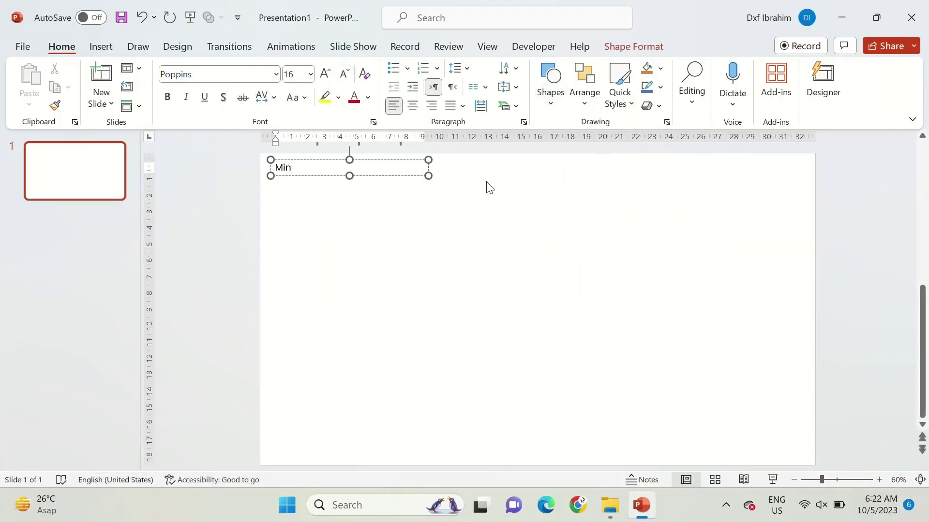
{"action": "type", "text": "imal Design Inspiratio"}
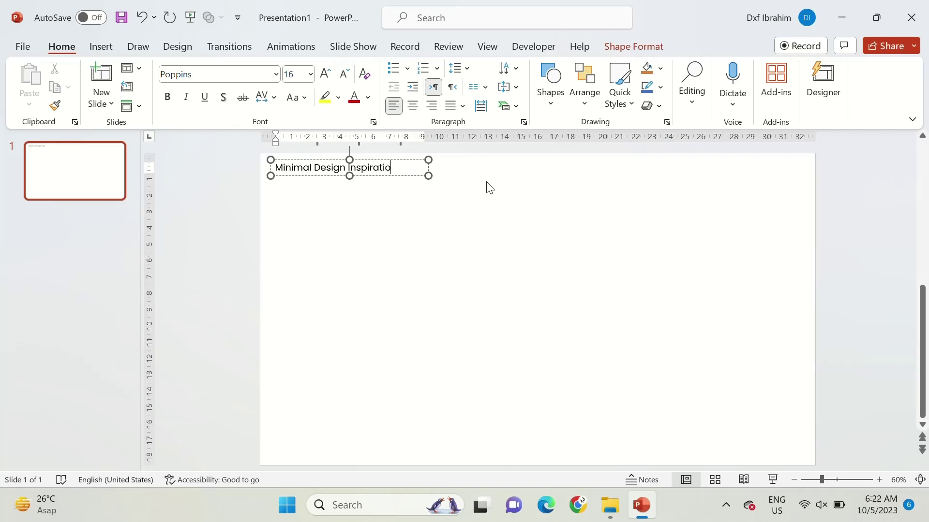
{"action": "type", "text": "n"}
{"action": "key", "text": "ctrl+a"}
{"action": "key", "text": "ctrl+b"}
{"action": "left_click", "coordinate": [417, 180]}
{"action": "left_click", "coordinate": [348, 170]}
{"action": "key", "text": "ctrl+shift+comma"}
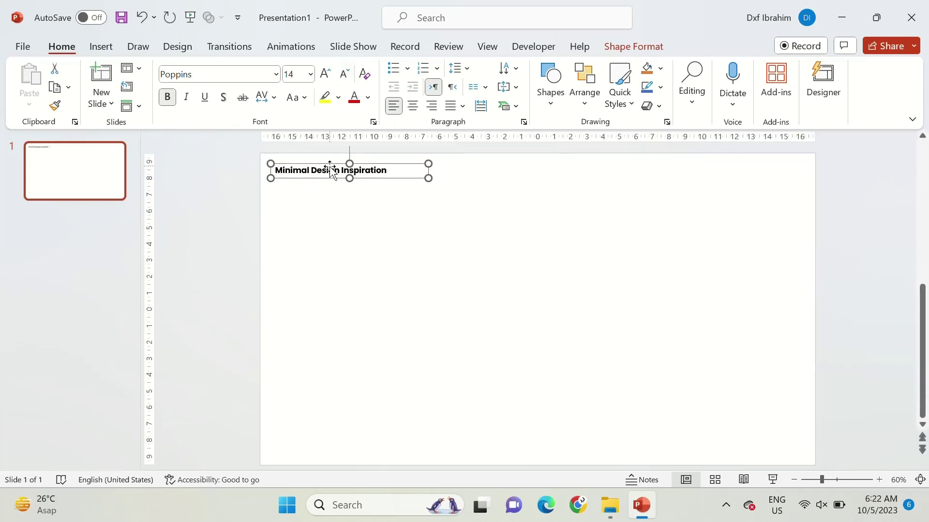
{"action": "left_click_drag", "start_coordinate": [331, 172], "coordinate": [378, 189]}
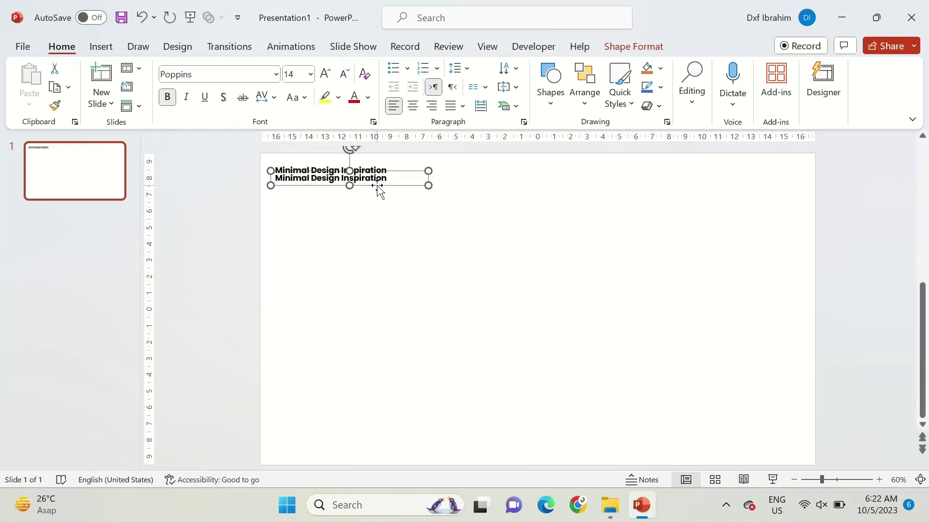
{"action": "key", "text": "ctrl+b"}
{"action": "type", "text": "9"}
{"action": "key", "text": "Return"}
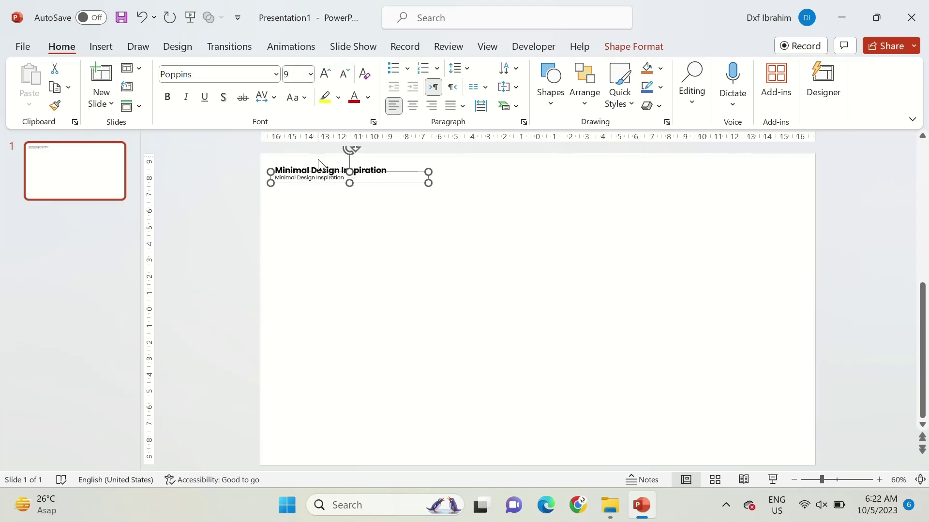
{"action": "type", "text": "www.yourlinkhere.com"}
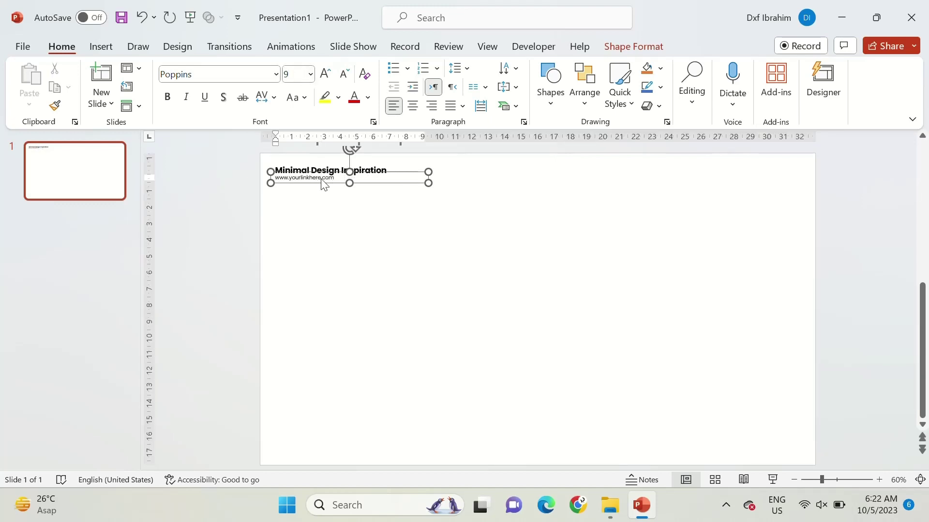
{"action": "left_click", "coordinate": [323, 184]}
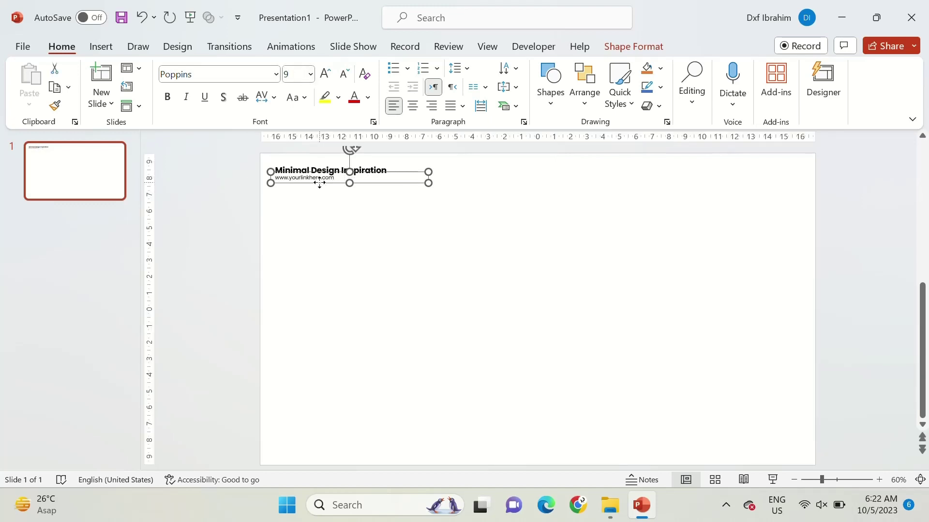
{"action": "left_click", "coordinate": [321, 207]}
{"action": "left_click", "coordinate": [551, 82]}
- Draw a small circle and duplicate it into three stacked dots at the slide's right edge
{"action": "left_click", "coordinate": [616, 138]}
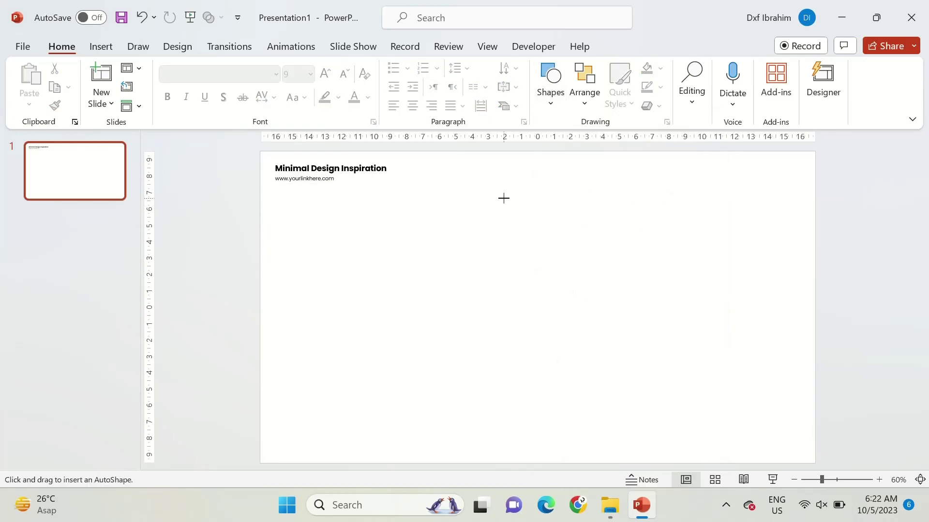
{"action": "left_click_drag", "start_coordinate": [501, 196], "coordinate": [506, 201]}
{"action": "scroll", "coordinate": [518, 201], "scroll_direction": "up", "scroll_amount": 5}
{"action": "mouse_move", "coordinate": [538, 303]}
{"action": "left_mouse_down"}
{"action": "mouse_move", "coordinate": [551, 328]}
{"action": "mouse_move", "coordinate": [537, 333]}
{"action": "left_mouse_up"}
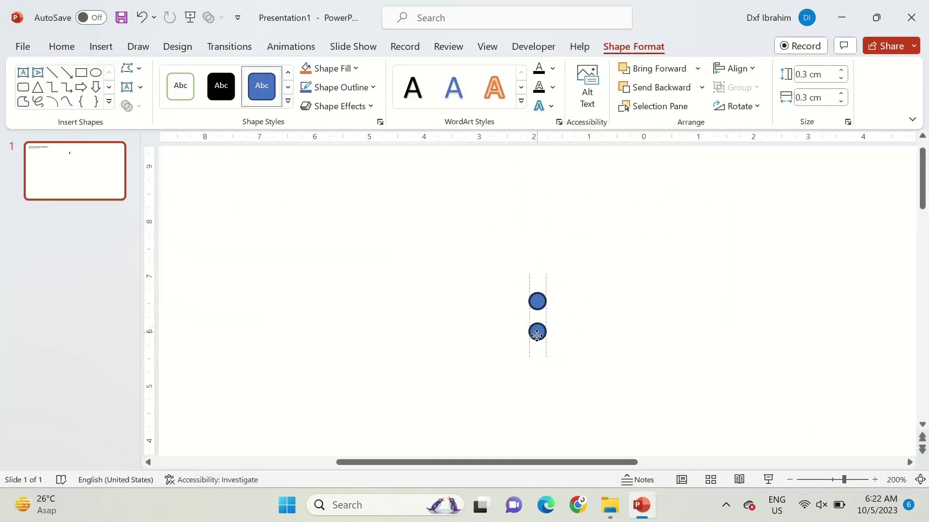
{"action": "key", "text": "ctrl+y"}
{"action": "scroll", "coordinate": [536, 334], "scroll_direction": "down", "scroll_amount": 5}
{"action": "left_click_drag", "start_coordinate": [550, 266], "coordinate": [461, 185]}
{"action": "left_click_drag", "start_coordinate": [508, 256], "coordinate": [804, 354]}
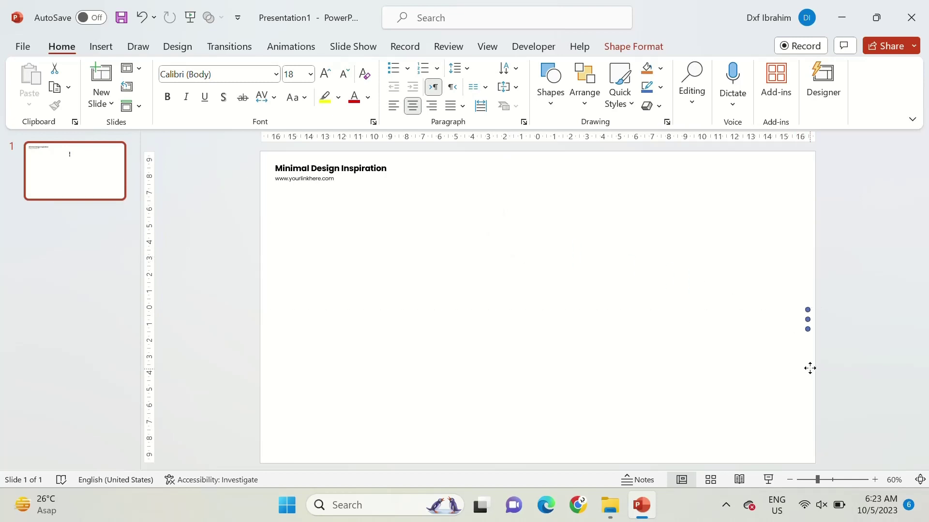
{"action": "left_click", "coordinate": [655, 321]}
- Copy the link text to the bottom-left corner and change it to 'PAGE | 01'
{"action": "left_click_drag", "start_coordinate": [402, 176], "coordinate": [378, 445]}
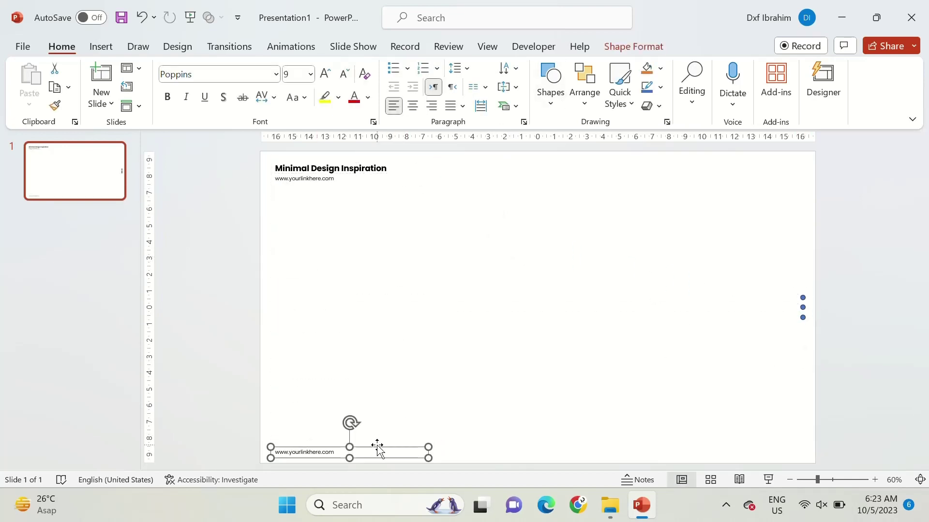
{"action": "left_click", "coordinate": [314, 450]}
{"action": "key", "text": "Caps_Lock"}
{"action": "type", "text": "PAGE"}
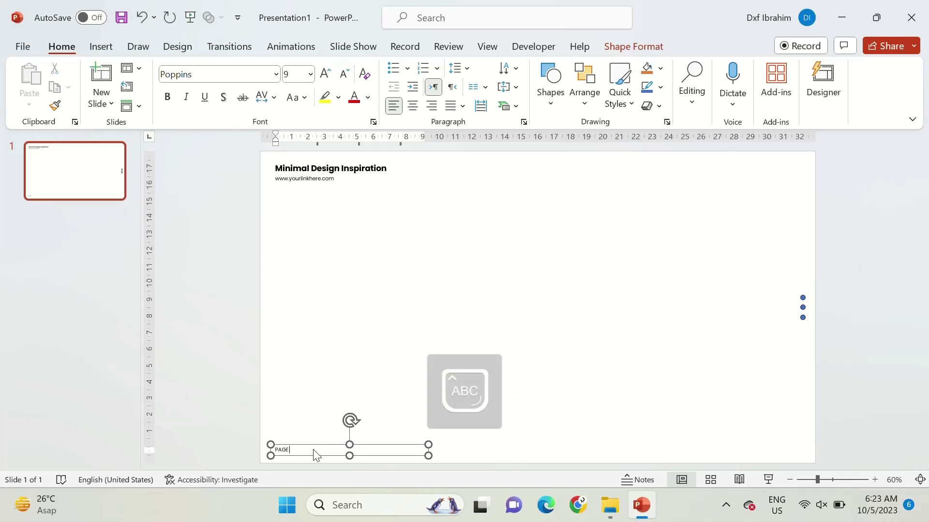
{"action": "type", "text": " | 01"}
{"action": "left_click", "coordinate": [316, 414]}
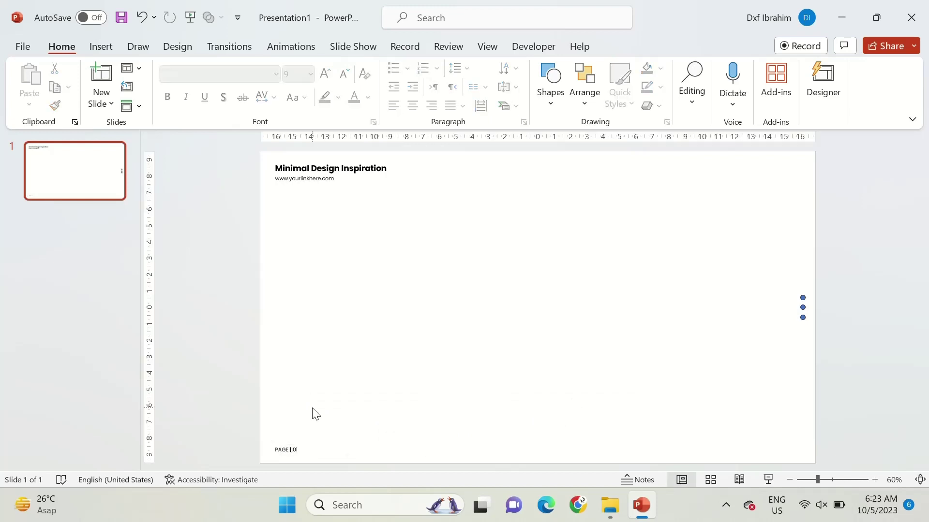
{"action": "left_click", "coordinate": [550, 85]}
- Draw a large centred rectangle, then shorten it to 13.06 cm high by 14.35 cm wide
{"action": "left_click", "coordinate": [602, 139]}
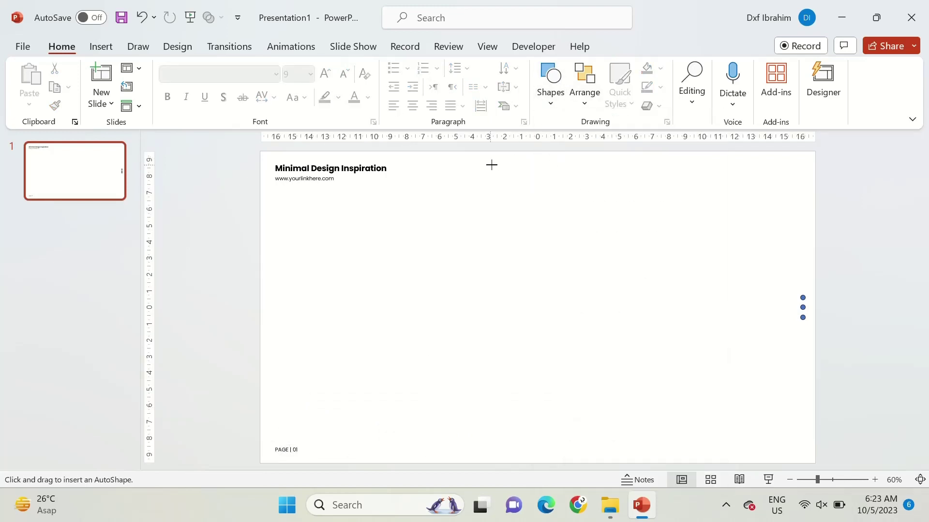
{"action": "left_click_drag", "start_coordinate": [427, 176], "coordinate": [663, 422]}
{"action": "left_click_drag", "start_coordinate": [628, 386], "coordinate": [622, 382]}
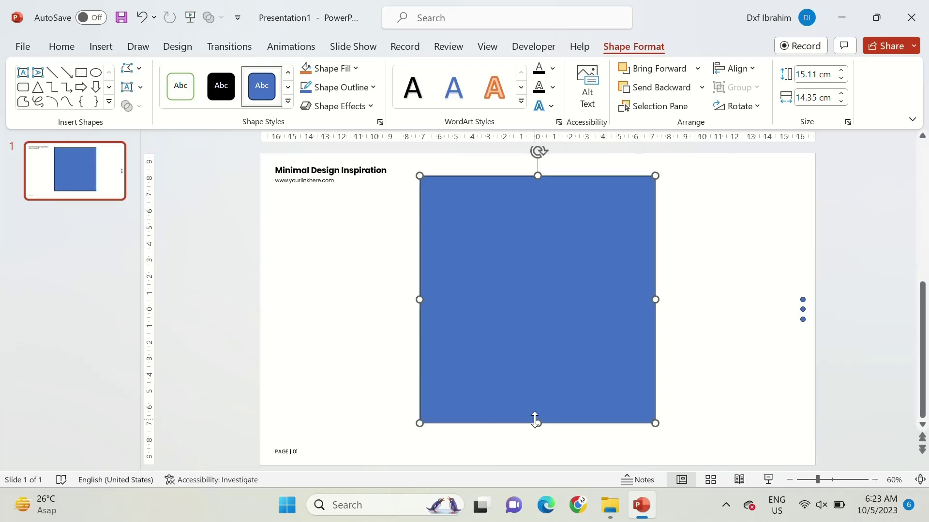
{"action": "left_click_drag", "start_coordinate": [535, 421], "coordinate": [535, 390]}
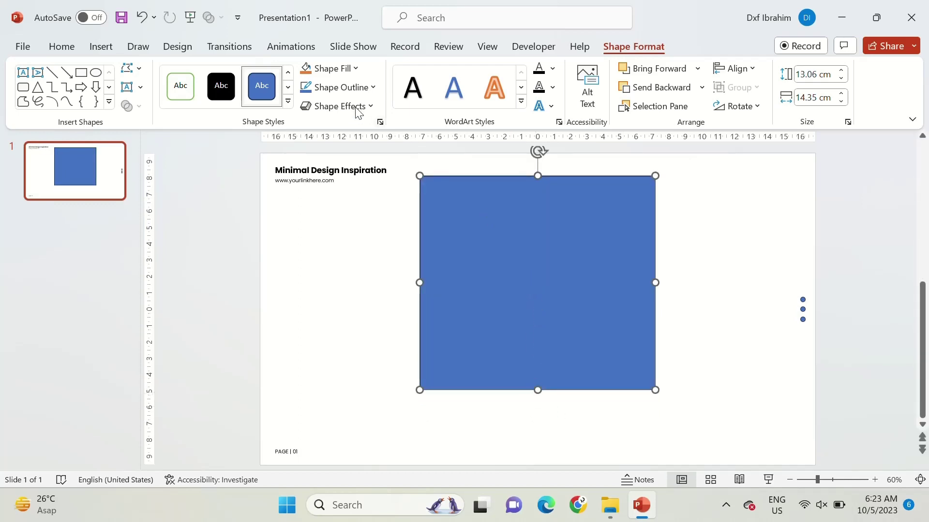
- Give the rectangle a two-stop gradient fill with the right stop set to dark red #CC0000
{"action": "left_click", "coordinate": [381, 122]}
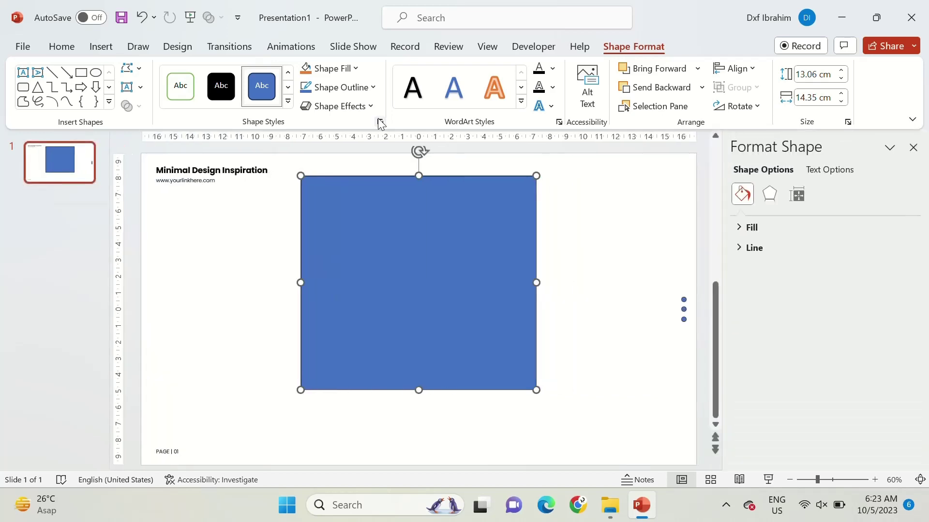
{"action": "left_click", "coordinate": [750, 227]}
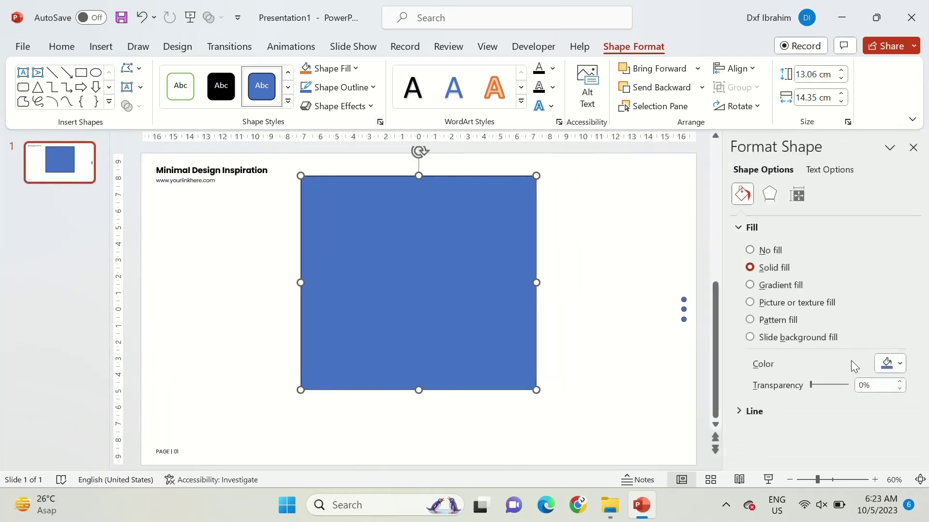
{"action": "left_click", "coordinate": [751, 285]}
{"action": "scroll", "coordinate": [832, 421], "scroll_direction": "down", "scroll_amount": 3}
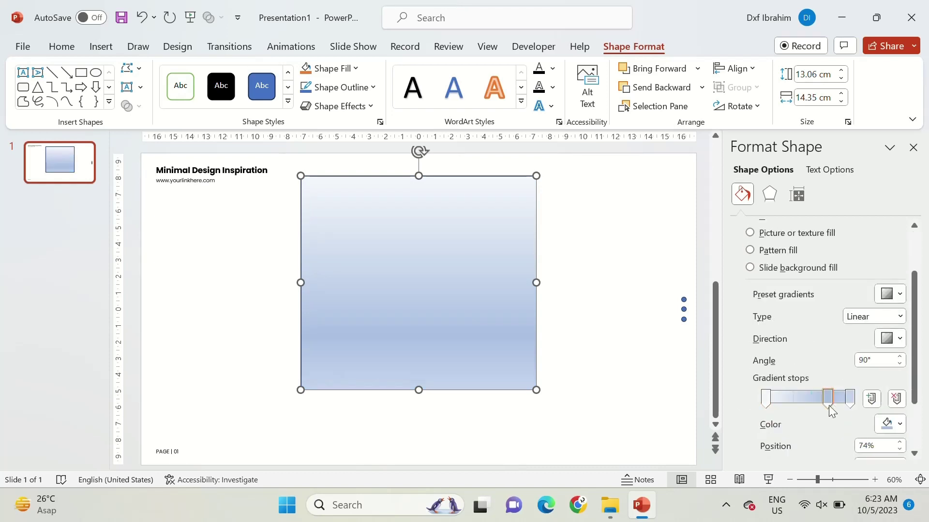
{"action": "key", "text": "Delete"}
{"action": "left_click", "coordinate": [847, 399]}
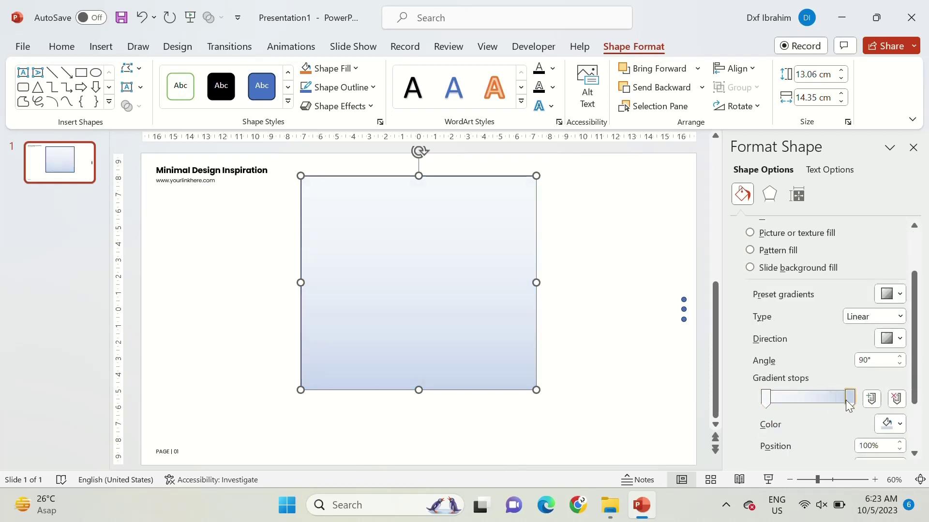
{"action": "left_click", "coordinate": [887, 431]}
{"action": "left_click", "coordinate": [822, 387]}
{"action": "left_click", "coordinate": [391, 135]}
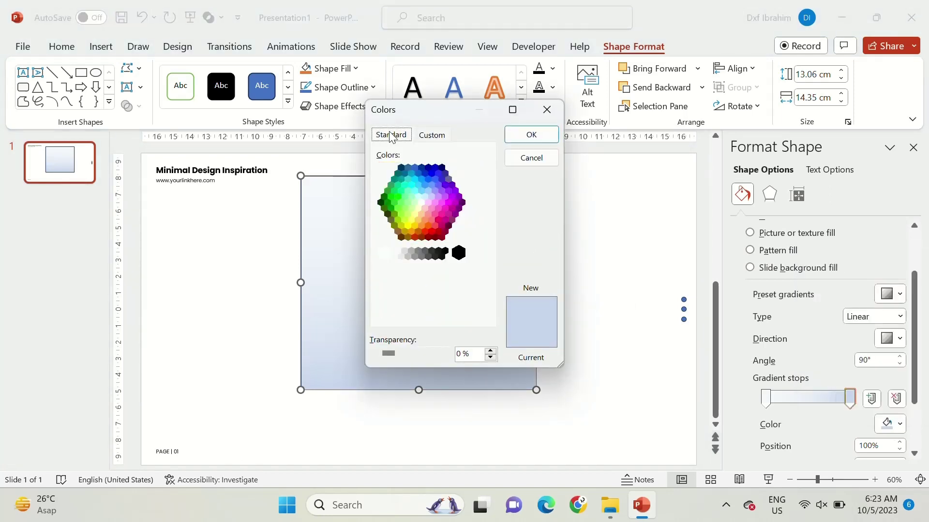
{"action": "left_click", "coordinate": [431, 231]}
{"action": "left_click", "coordinate": [424, 135]}
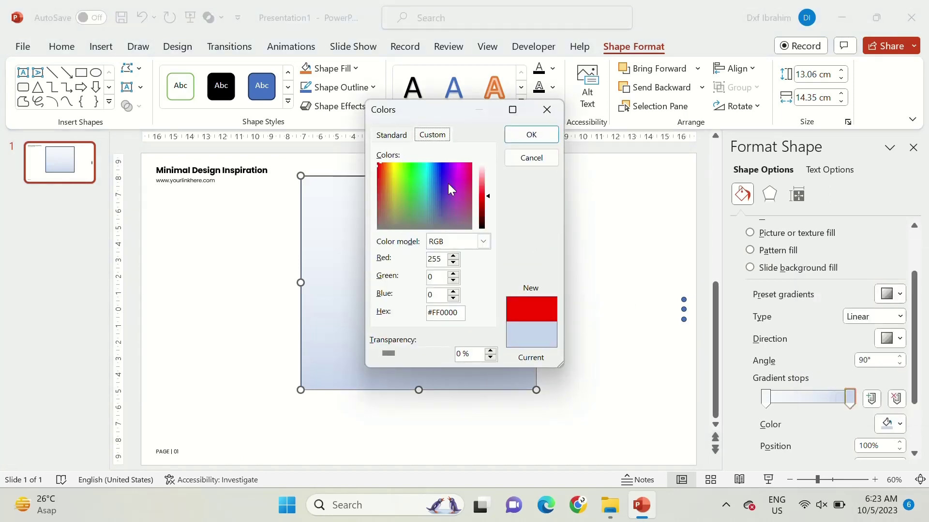
{"action": "left_click", "coordinate": [482, 204]}
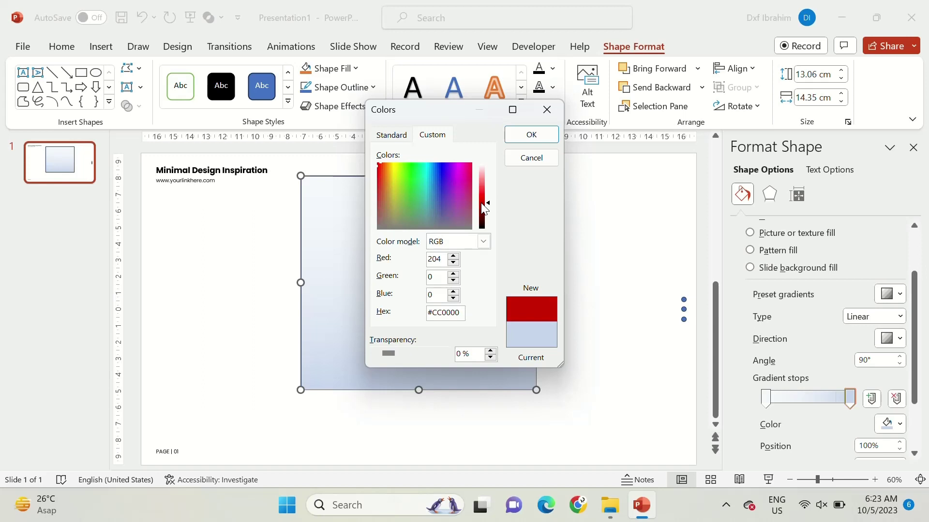
{"action": "left_click", "coordinate": [531, 134]}
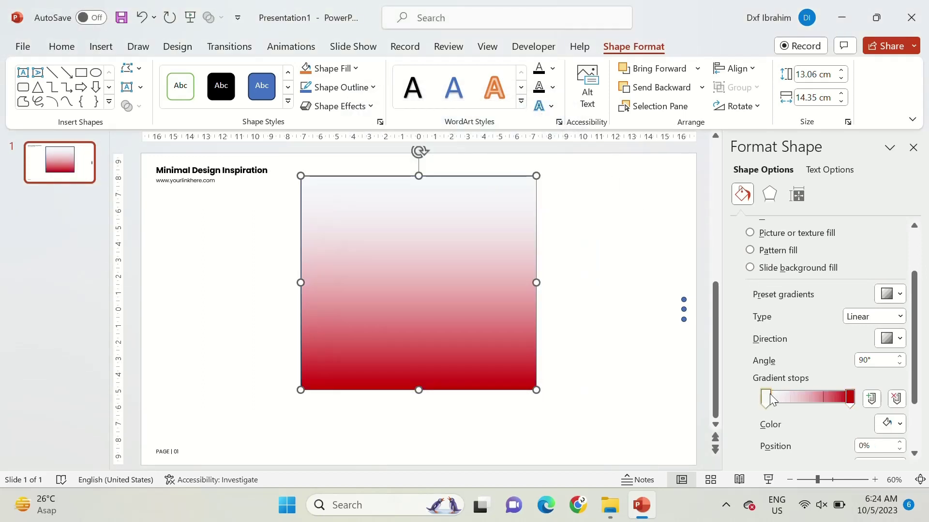
- Make the left gradient stop #CC0000 as well, with 98% transparency
{"action": "left_click", "coordinate": [889, 425]}
{"action": "left_click", "coordinate": [815, 368]}
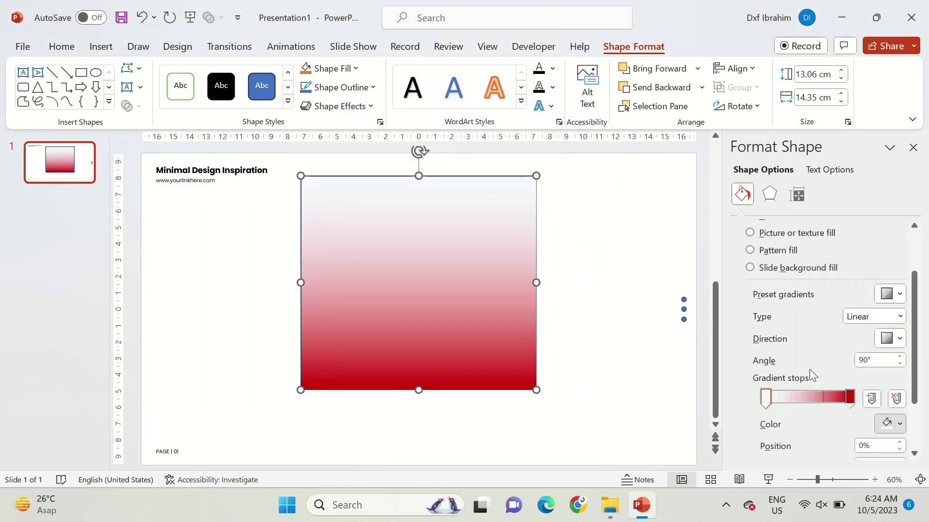
{"action": "scroll", "coordinate": [828, 421], "scroll_direction": "down", "scroll_amount": 3}
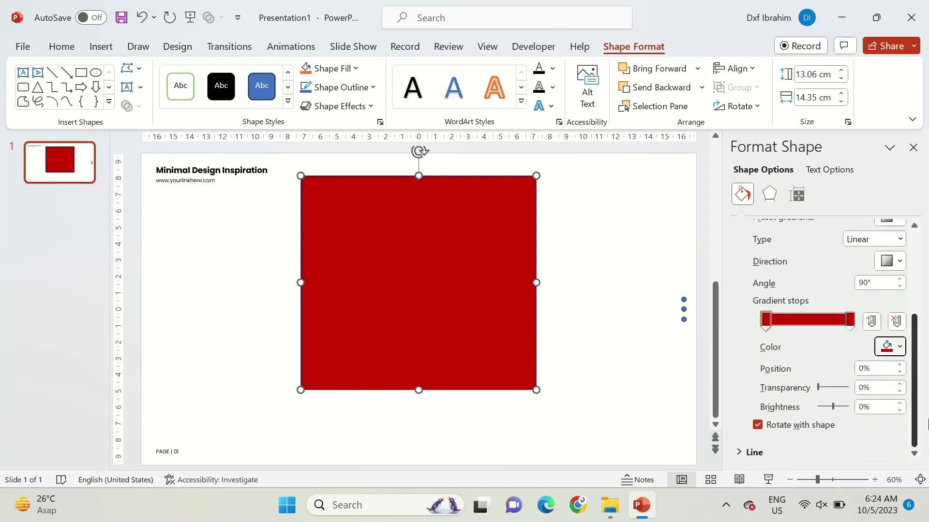
{"action": "left_click_drag", "start_coordinate": [818, 390], "coordinate": [848, 396]}
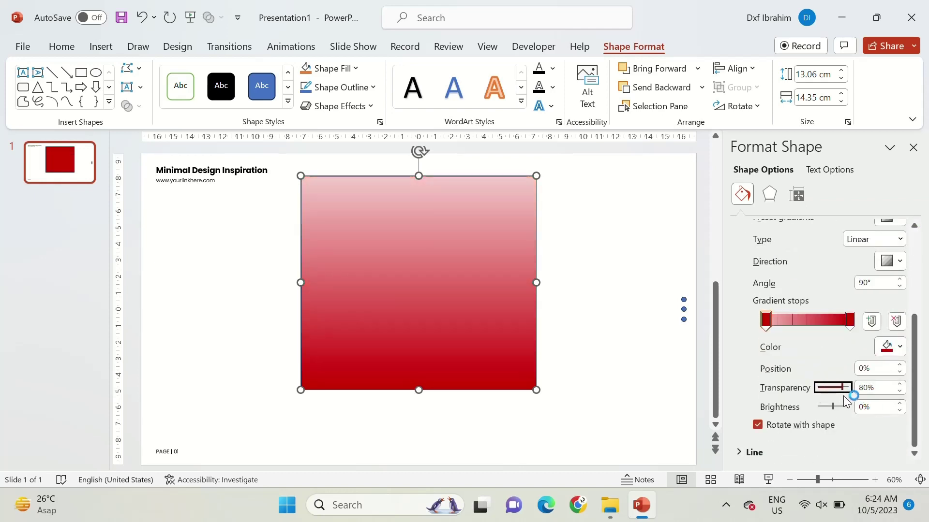
- Remove the outline from the red rectangle
{"action": "left_click", "coordinate": [601, 338]}
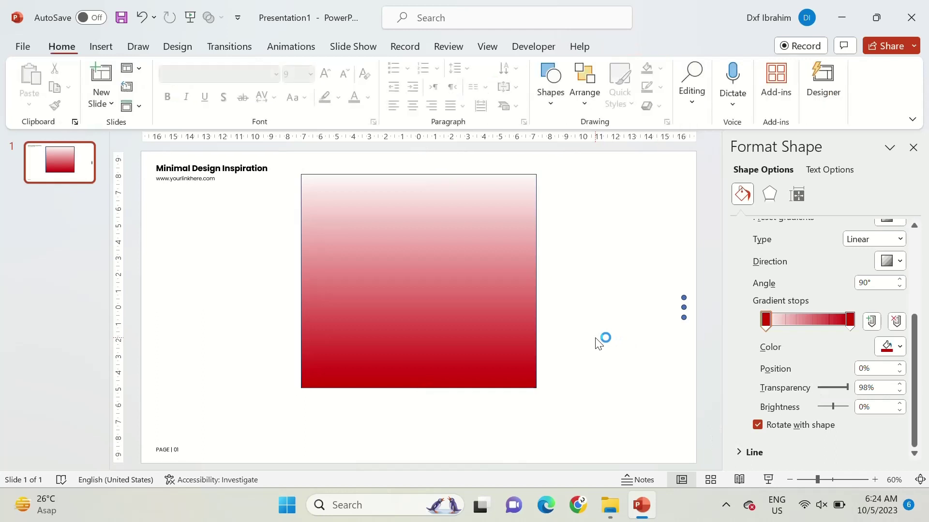
{"action": "left_click", "coordinate": [483, 283]}
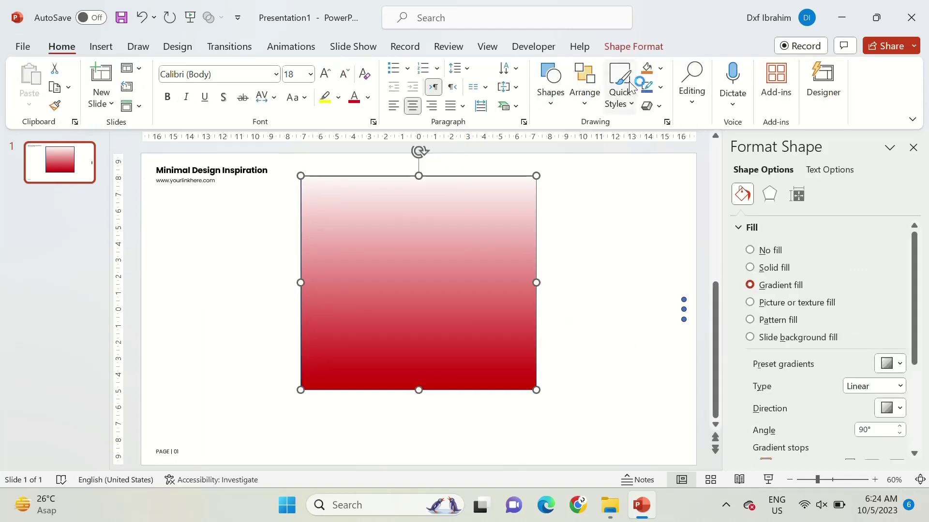
{"action": "left_click", "coordinate": [658, 87]}
{"action": "left_click", "coordinate": [699, 289]}
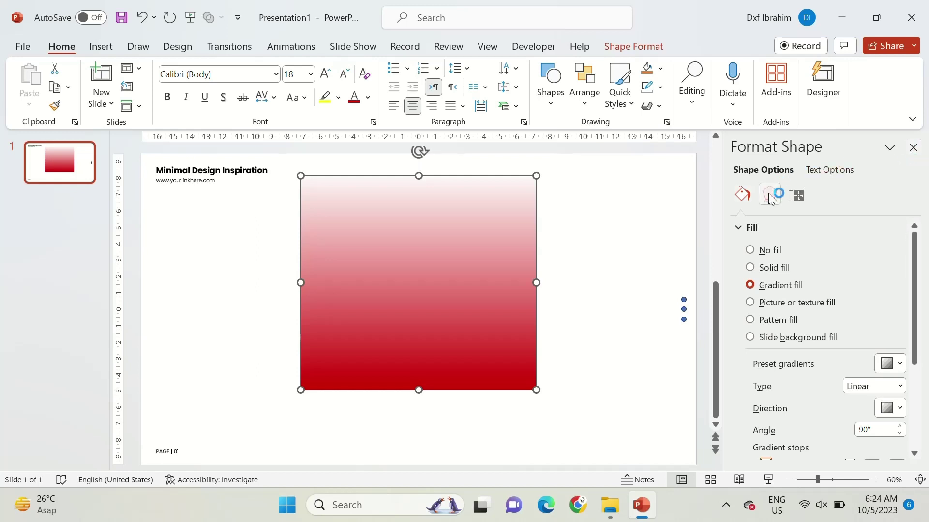
- Add an Offset Bottom Right shadow with 50% transparency, 20 pt blur and 19 pt distance
{"action": "left_click", "coordinate": [761, 226]}
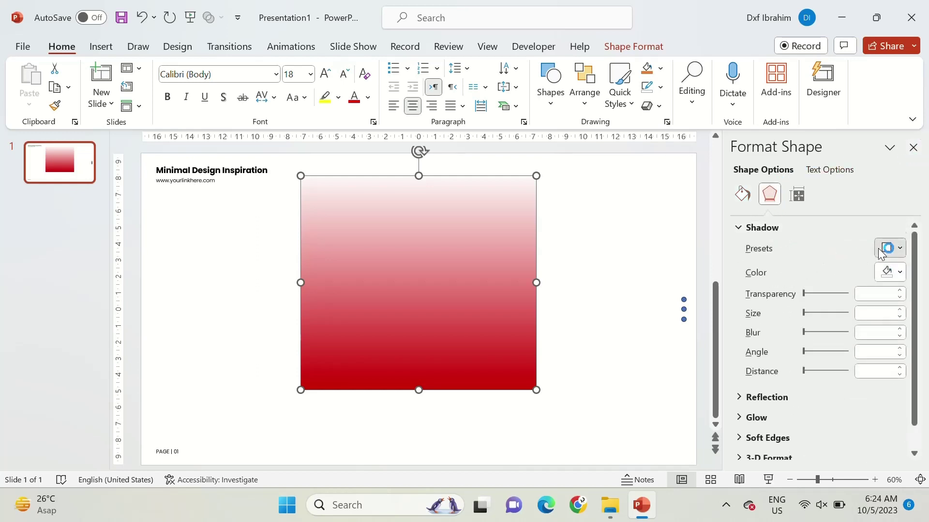
{"action": "left_click", "coordinate": [879, 248]}
{"action": "left_click", "coordinate": [815, 109]}
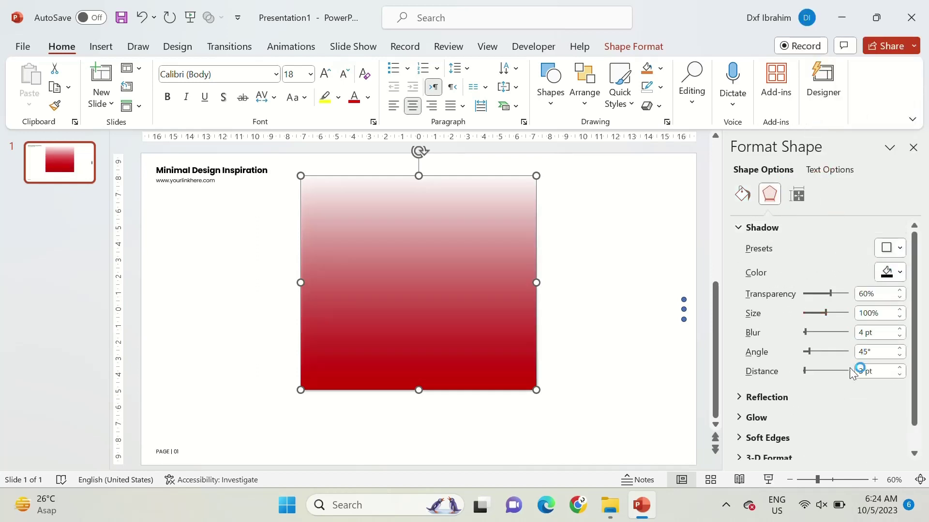
{"action": "left_click", "coordinate": [899, 330]}
{"action": "left_click", "coordinate": [900, 369]}
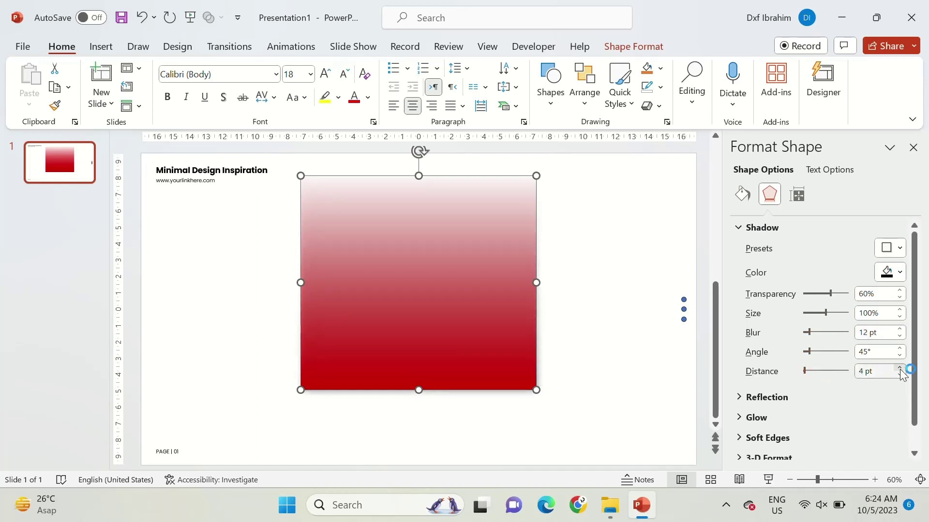
{"action": "left_click", "coordinate": [900, 368]}
{"action": "left_click", "coordinate": [900, 368]}
{"action": "left_click", "coordinate": [899, 368]}
{"action": "left_click", "coordinate": [900, 368]}
{"action": "left_click", "coordinate": [899, 368]}
{"action": "left_click", "coordinate": [900, 368]}
{"action": "left_click", "coordinate": [899, 368]}
{"action": "left_click", "coordinate": [900, 368]}
{"action": "left_click", "coordinate": [899, 368]}
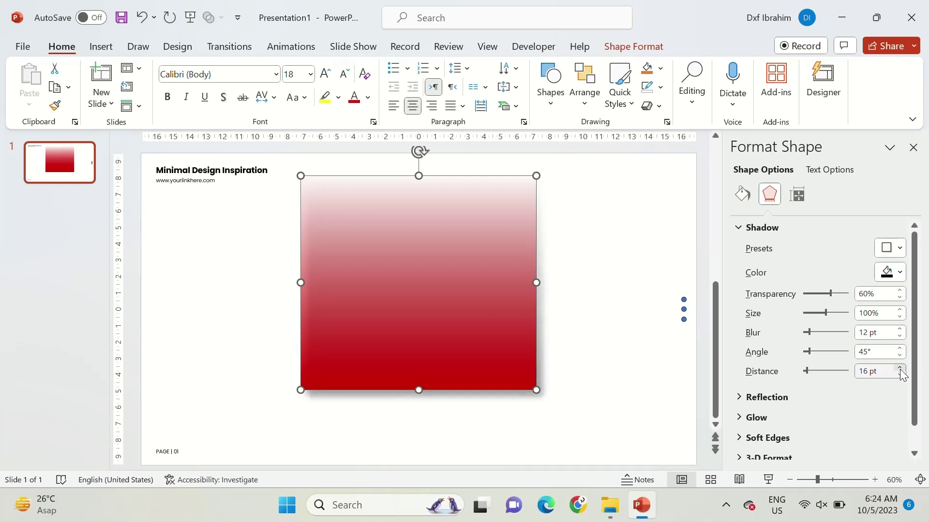
{"action": "left_click", "coordinate": [899, 298]}
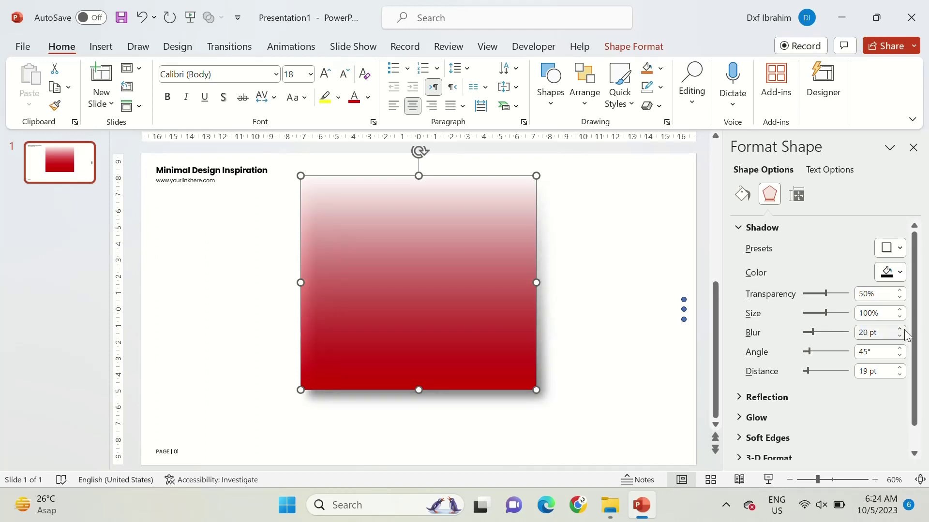
{"action": "left_click", "coordinate": [913, 147]}
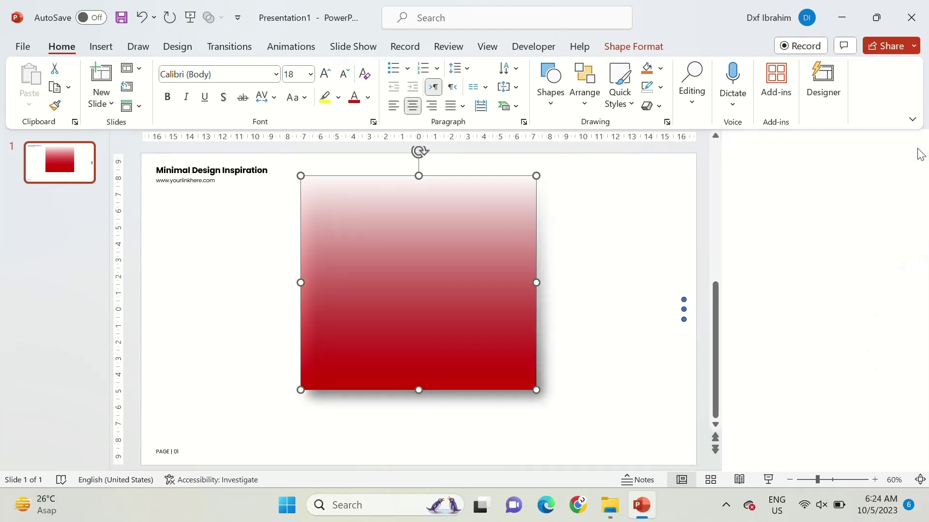
{"action": "left_click", "coordinate": [674, 305]}
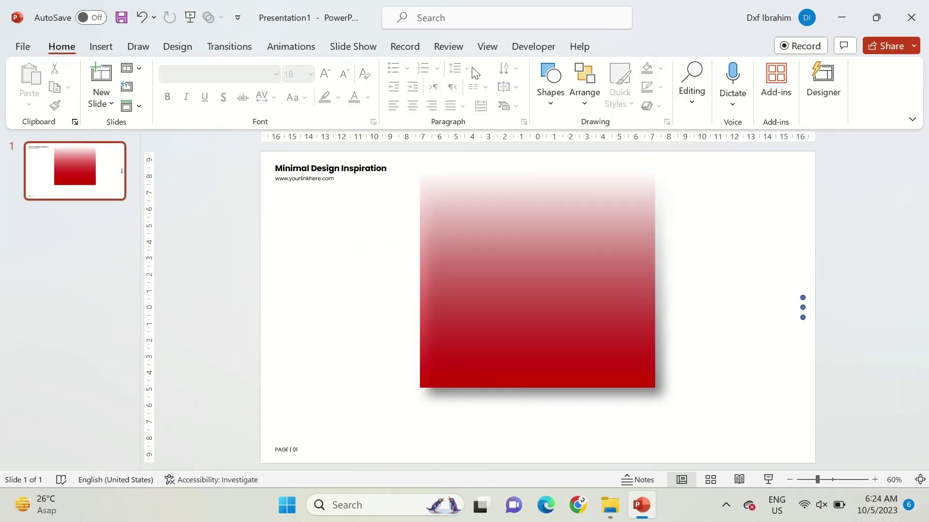
- In Slide Master, replace the third layout's placeholders with a full-slide, pattern-filled picture placeholder
{"action": "left_click", "coordinate": [482, 50]}
{"action": "left_click", "coordinate": [202, 94]}
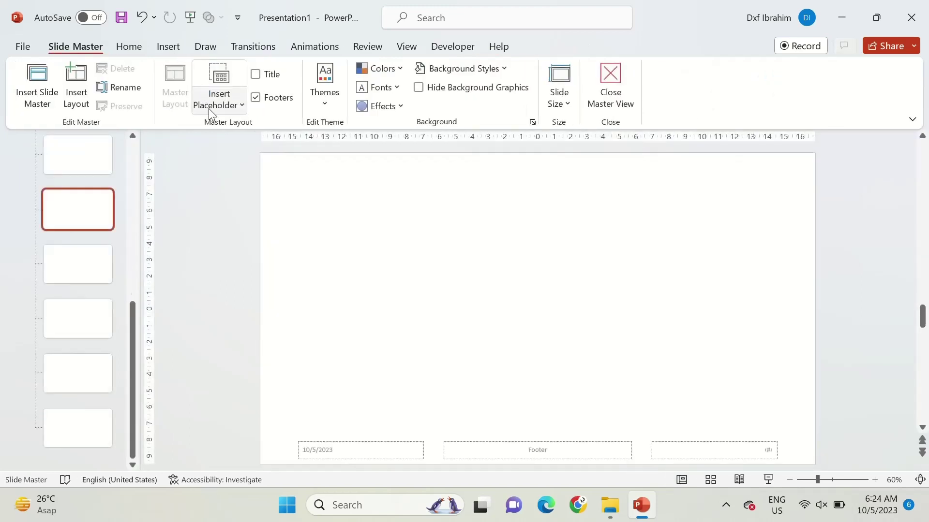
{"action": "left_click", "coordinate": [87, 264]}
{"action": "left_click_drag", "start_coordinate": [211, 156], "coordinate": [856, 440]}
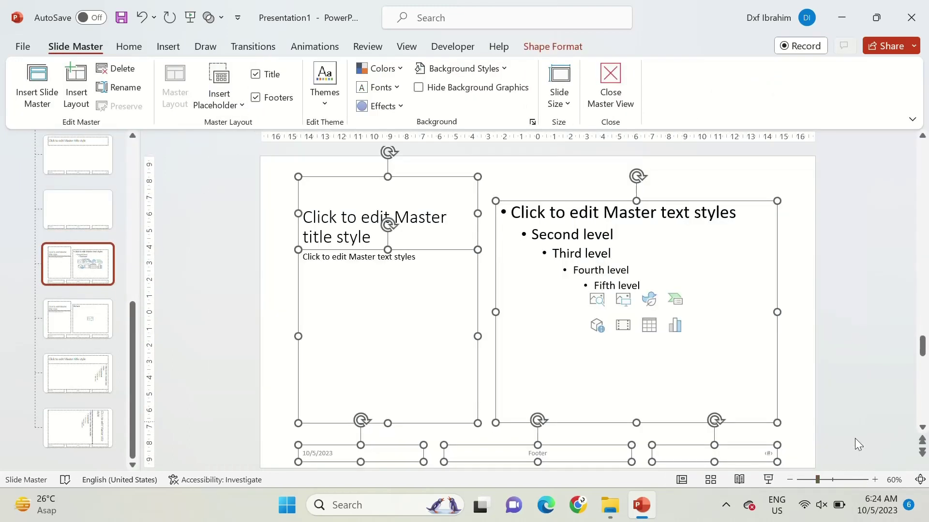
{"action": "key", "text": "Delete"}
{"action": "left_click", "coordinate": [220, 92]}
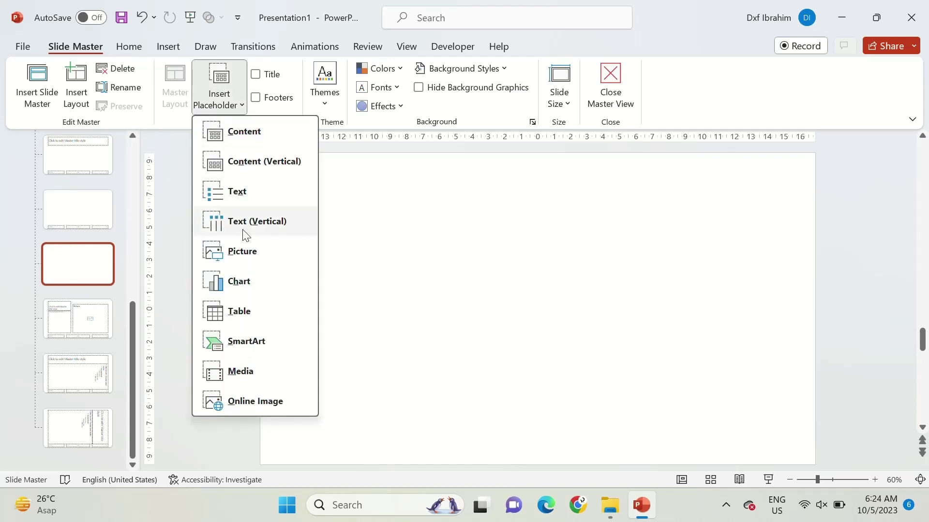
{"action": "left_click", "coordinate": [244, 249]}
{"action": "left_click_drag", "start_coordinate": [264, 160], "coordinate": [815, 464]}
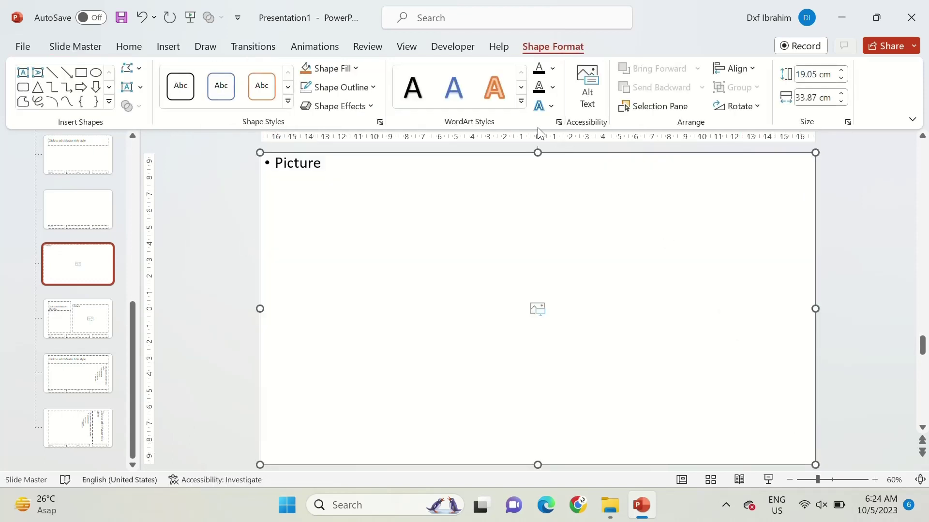
{"action": "left_click", "coordinate": [381, 123]}
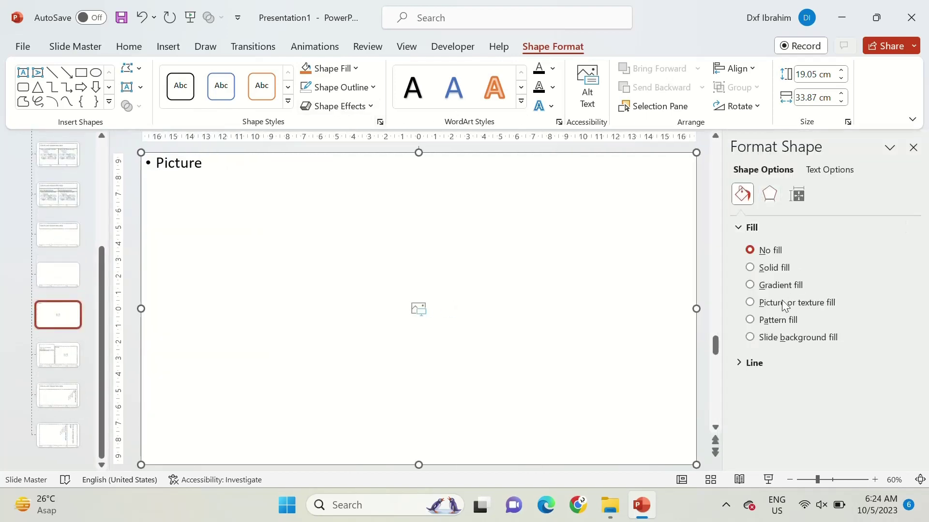
{"action": "left_click", "coordinate": [751, 319]}
{"action": "left_click", "coordinate": [913, 148]}
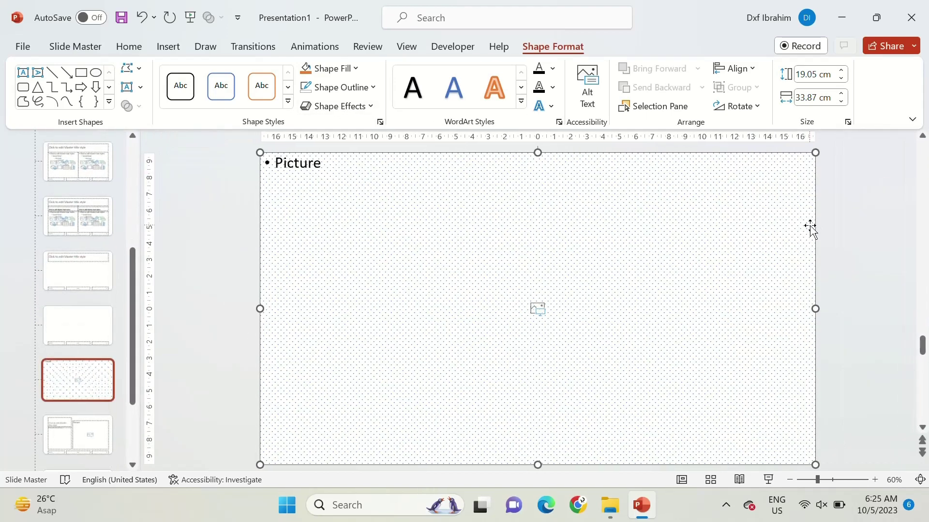
{"action": "left_click", "coordinate": [871, 223]}
{"action": "left_click", "coordinate": [609, 81]}
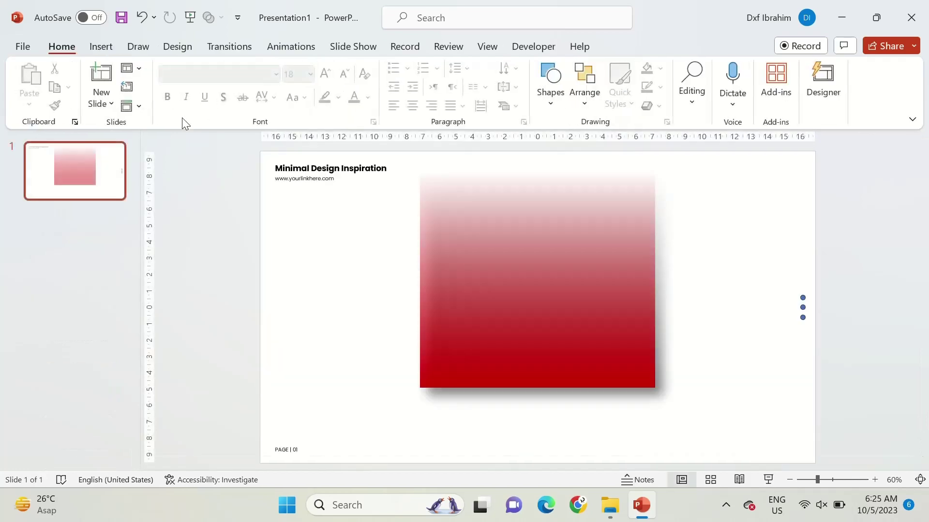
- Apply the picture-placeholder layout to slide 1 and send the placeholder to the back
{"action": "left_click", "coordinate": [140, 67]}
{"action": "left_click", "coordinate": [222, 296]}
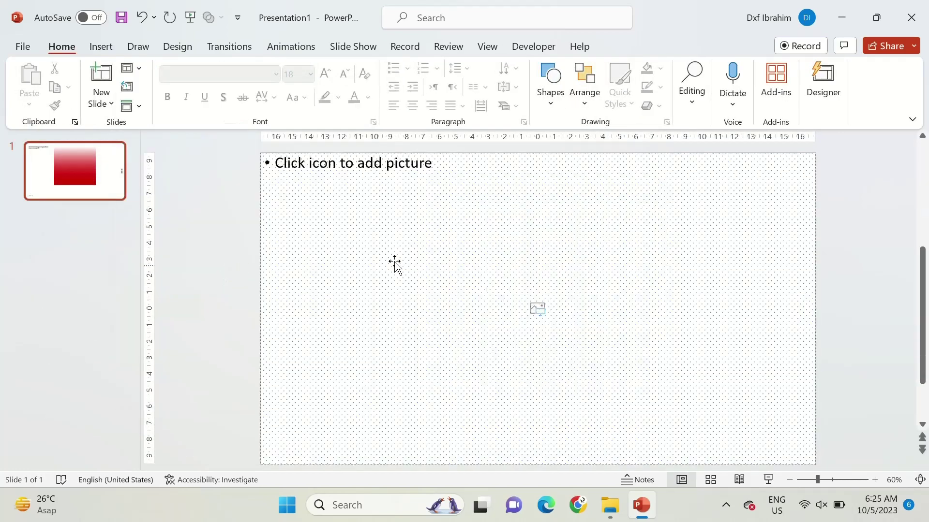
{"action": "right_click", "coordinate": [577, 259]}
{"action": "left_click", "coordinate": [595, 276]}
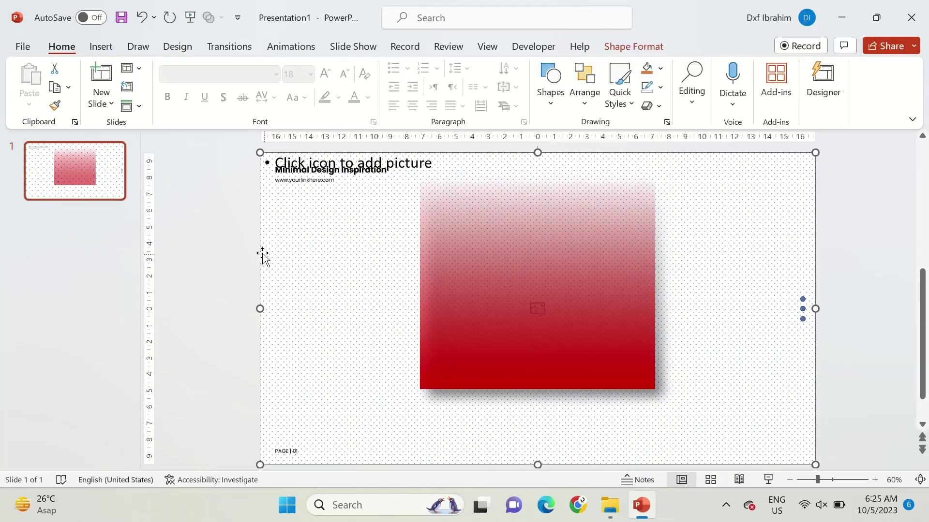
{"action": "left_click_drag", "start_coordinate": [547, 268], "coordinate": [651, 428]}
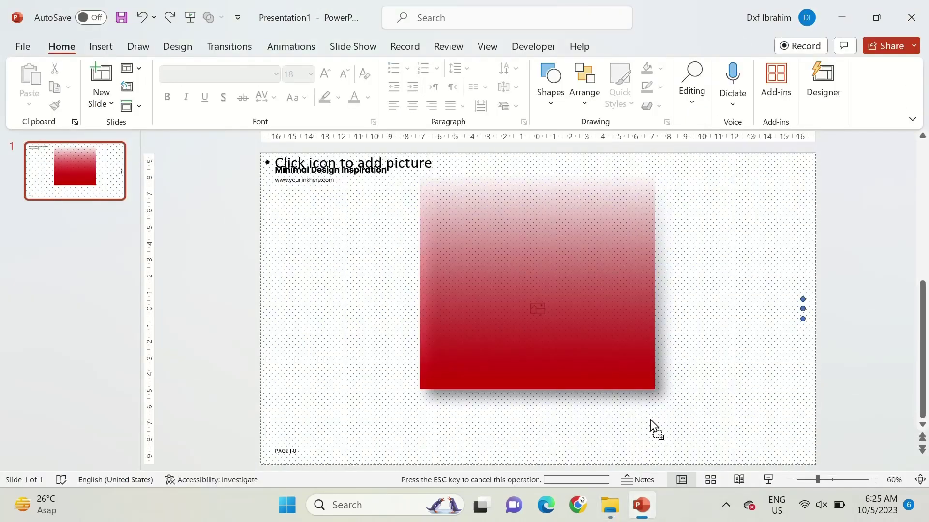
- Fill the placeholder with the landscape picture and give the dots red outlines, the third filled red
{"action": "left_click_drag", "start_coordinate": [612, 369], "coordinate": [612, 369]}
{"action": "left_click", "coordinate": [835, 366]}
{"action": "left_click", "coordinate": [803, 309]}
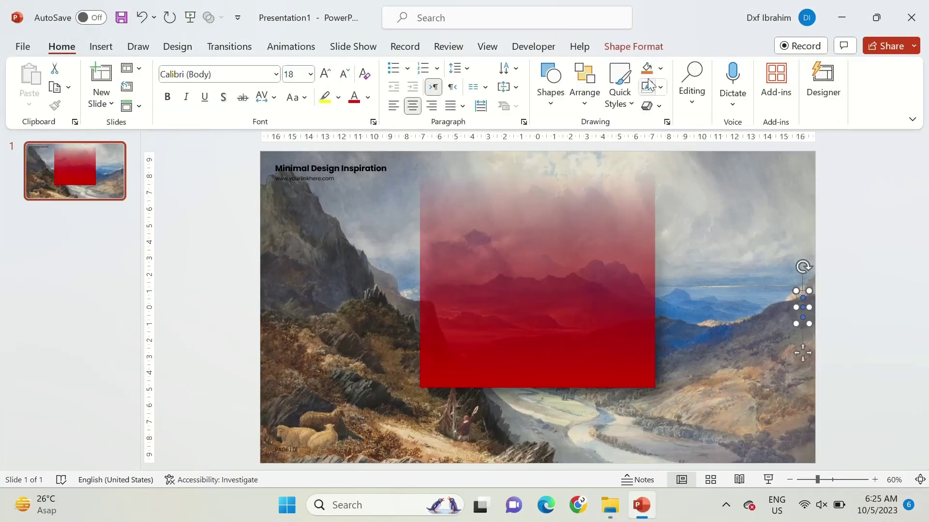
{"action": "left_click", "coordinate": [660, 87]}
{"action": "left_click", "coordinate": [645, 264]}
{"action": "left_click", "coordinate": [660, 68]}
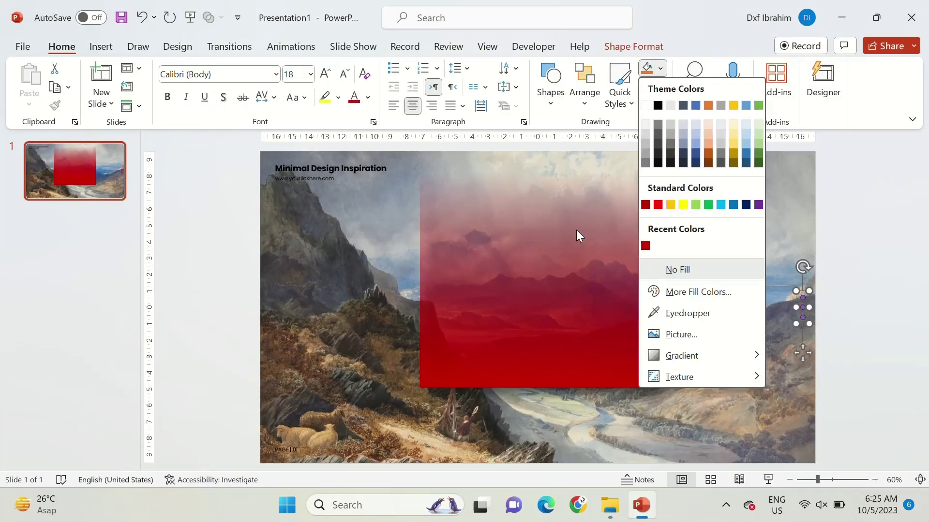
{"action": "left_click", "coordinate": [682, 269]}
{"action": "left_click", "coordinate": [819, 334]}
{"action": "left_click", "coordinate": [805, 317]}
{"action": "left_click", "coordinate": [802, 317]}
{"action": "left_click", "coordinate": [660, 68]}
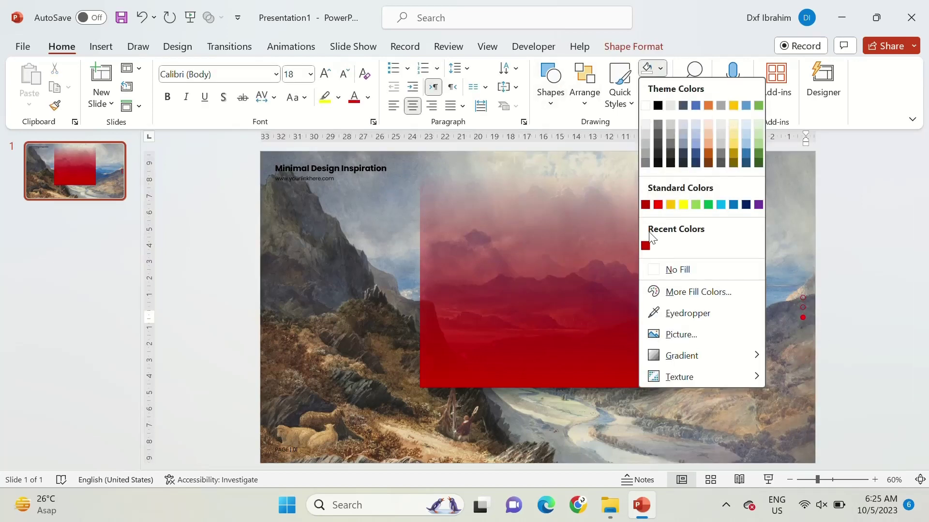
{"action": "left_click", "coordinate": [646, 245]}
- Make the title text white and the link and 'PAGE | 01' text red
{"action": "left_click", "coordinate": [256, 278]}
{"action": "left_click", "coordinate": [329, 170]}
{"action": "left_click", "coordinate": [367, 98]}
{"action": "left_click", "coordinate": [356, 131]}
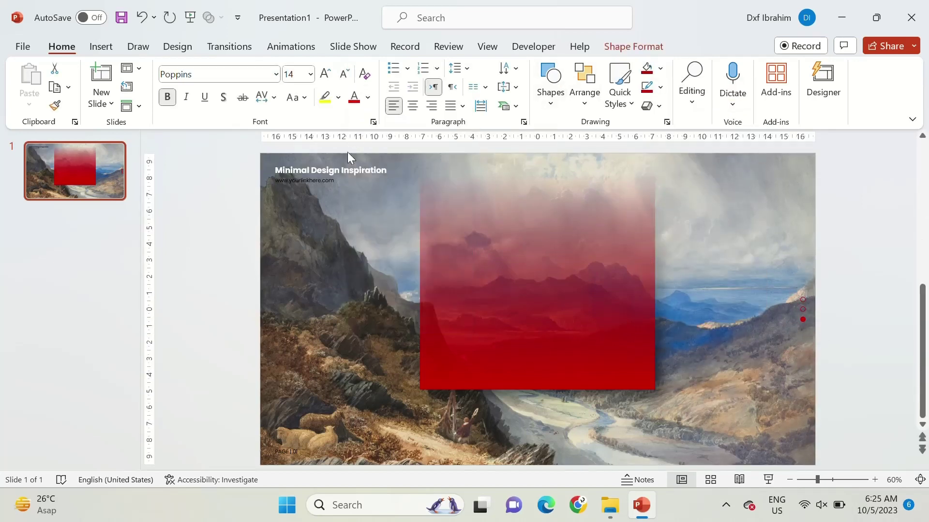
{"action": "left_click", "coordinate": [368, 97]}
{"action": "left_click", "coordinate": [351, 278]}
{"action": "left_click", "coordinate": [308, 431]}
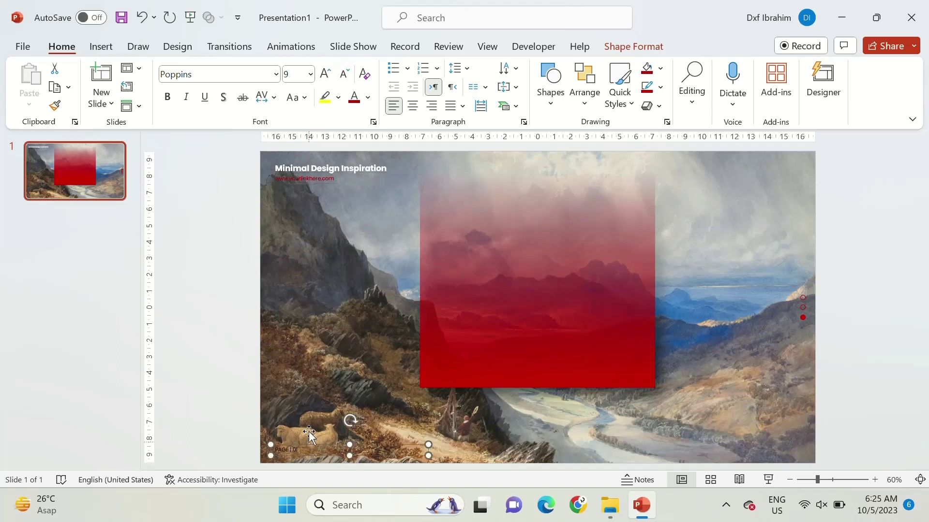
{"action": "left_click", "coordinate": [233, 258]}
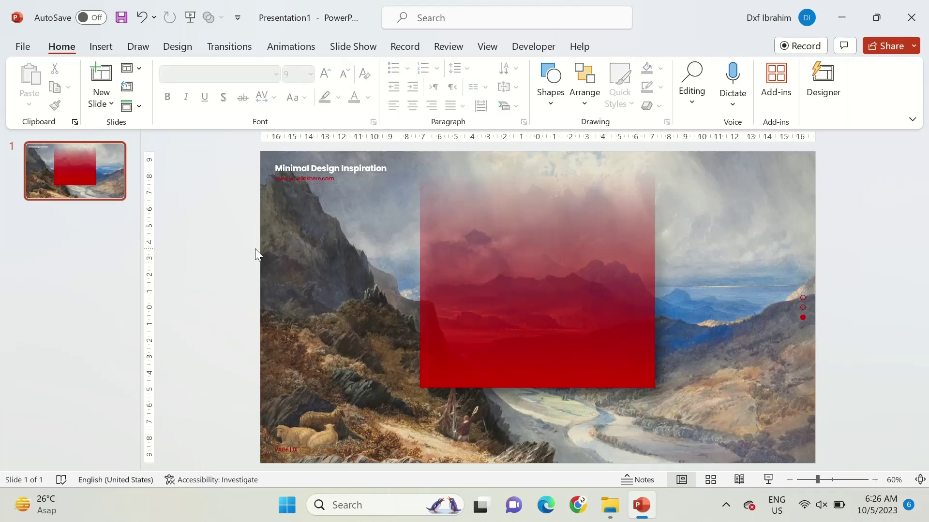
- Copy the title into the red square as a 36 pt right-aligned 'JUST. POWER. POINT.' heading
{"action": "mouse_move", "coordinate": [390, 170]}
{"action": "left_mouse_down"}
{"action": "mouse_move", "coordinate": [546, 270]}
{"action": "mouse_move", "coordinate": [526, 209]}
{"action": "left_mouse_up"}
{"action": "key", "text": "ctrl+bracketright"}
{"action": "key", "text": "ctrl+bracketright"}
{"action": "key", "text": "ctrl+bracketright"}
{"action": "key", "text": "ctrl+bracketright"}
{"action": "key", "text": "ctrl+bracketright"}
{"action": "key", "text": "ctrl+bracketright"}
{"action": "key", "text": "ctrl+r"}
{"action": "key", "text": "ctrl+a"}
{"action": "type", "text": "JUST."}
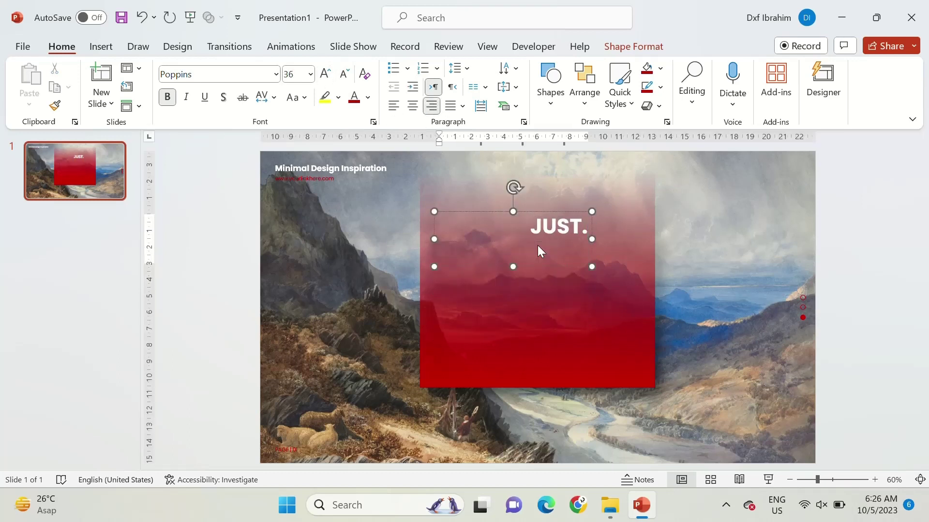
{"action": "key", "text": "Return"}
{"action": "type", "text": "POWER."}
{"action": "key", "text": "Return"}
{"action": "type", "text": "POINT."}
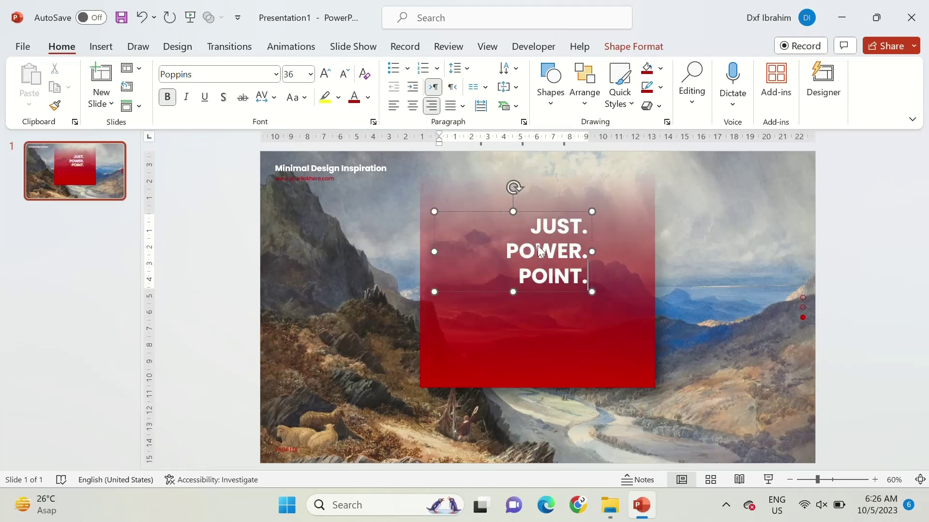
{"action": "left_click_drag", "start_coordinate": [433, 252], "coordinate": [516, 222]}
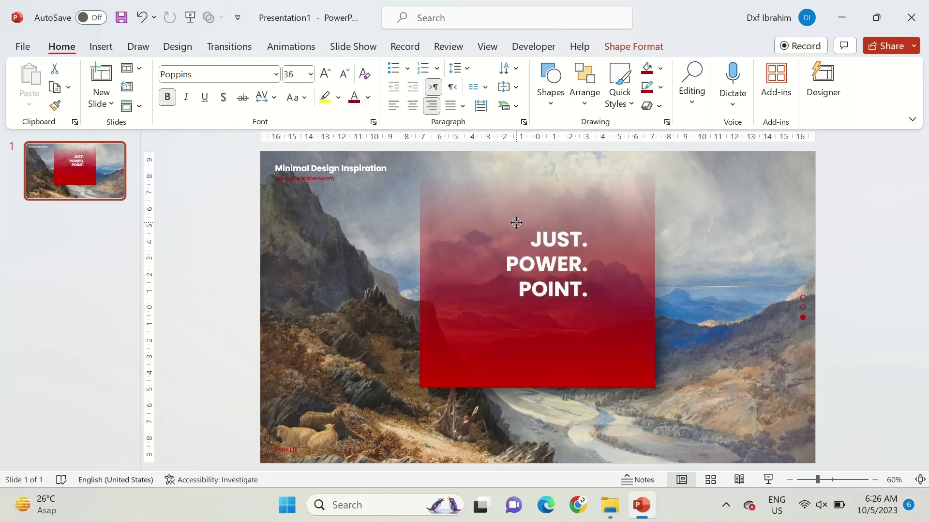
- Add a right-aligned, non-bold 11 pt 'Minimal Design Inspiration' subtitle beneath and lower both together
{"action": "left_click", "coordinate": [376, 176]}
{"action": "left_click_drag", "start_coordinate": [375, 175], "coordinate": [564, 328]}
{"action": "left_click", "coordinate": [432, 105]}
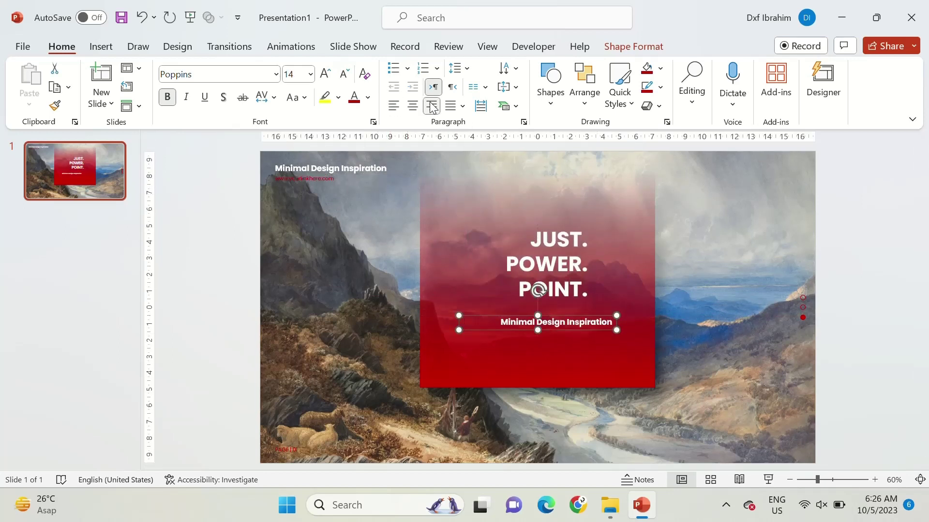
{"action": "left_click", "coordinate": [166, 97]}
{"action": "left_click", "coordinate": [345, 73]}
{"action": "left_click", "coordinate": [344, 73]}
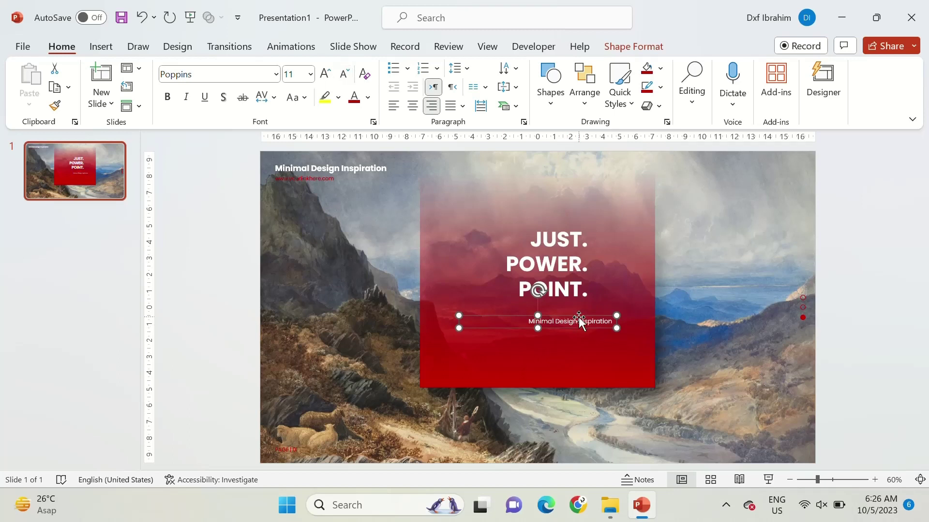
{"action": "left_click_drag", "start_coordinate": [578, 318], "coordinate": [552, 314]}
{"action": "left_click", "coordinate": [514, 286], "text": "shift"}
{"action": "left_click_drag", "start_coordinate": [514, 286], "coordinate": [515, 297]}
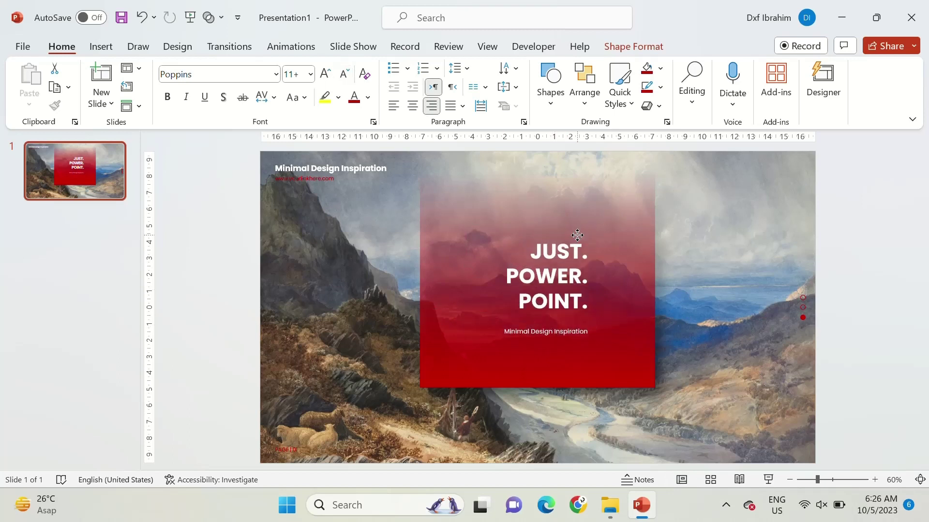
{"action": "left_click", "coordinate": [195, 234]}
{"action": "left_click", "coordinate": [583, 106]}
{"action": "left_click", "coordinate": [249, 216]}
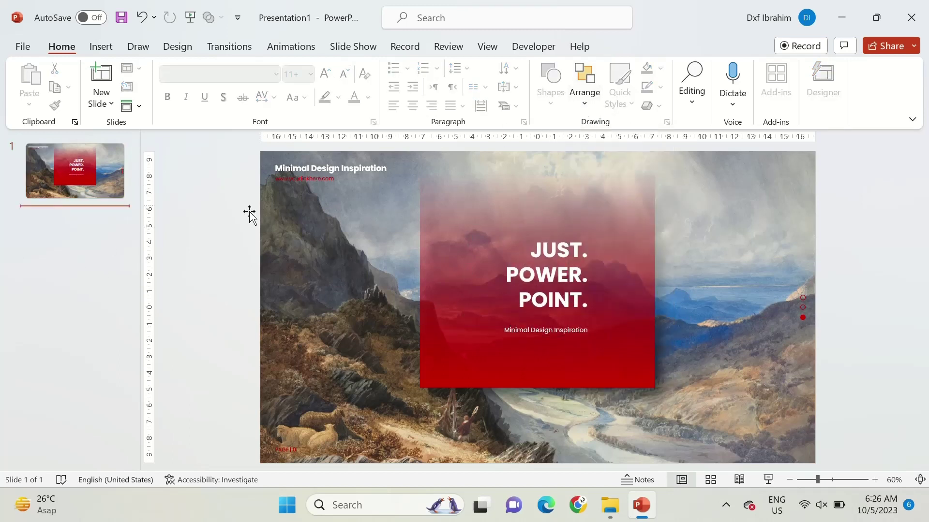
- Draw a tall Frame shape over the red panel with a thin border and white fill
{"action": "left_click", "coordinate": [101, 47]}
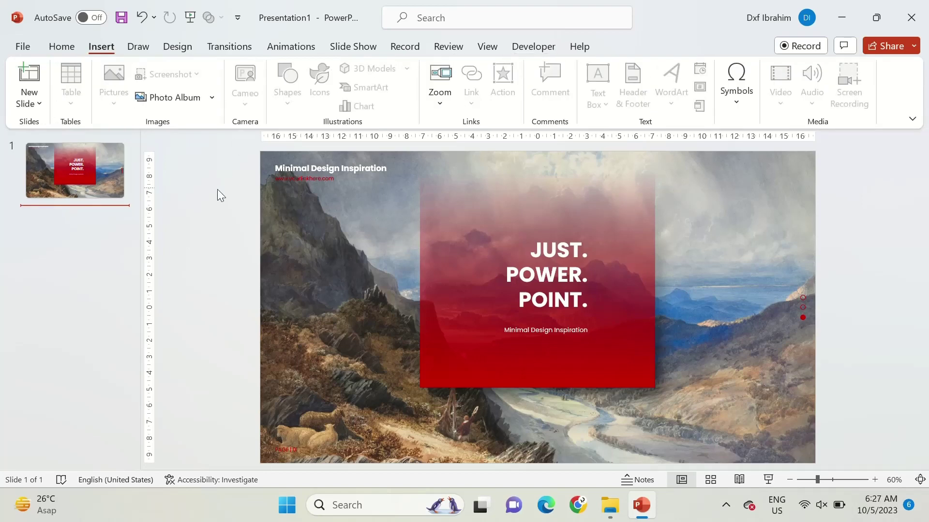
{"action": "left_click", "coordinate": [281, 104]}
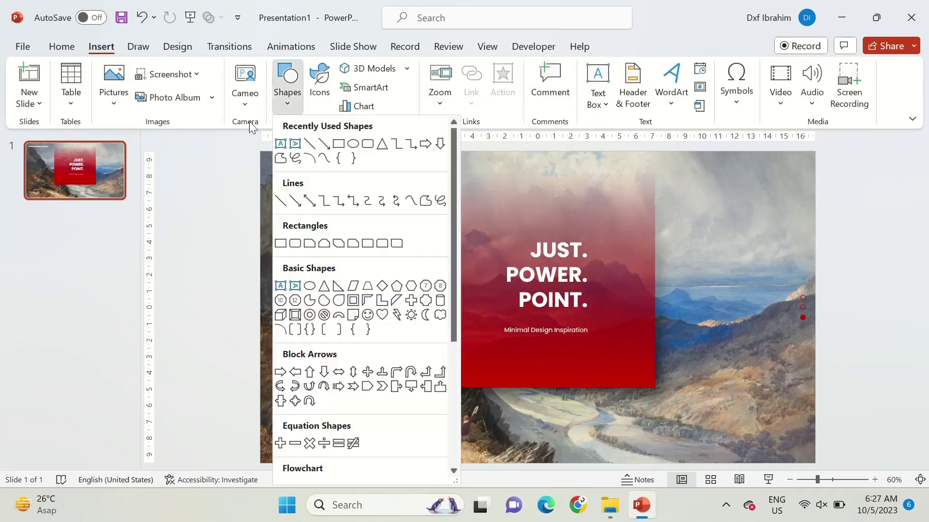
{"action": "left_click", "coordinate": [353, 301]}
{"action": "left_click_drag", "start_coordinate": [552, 211], "coordinate": [629, 420]}
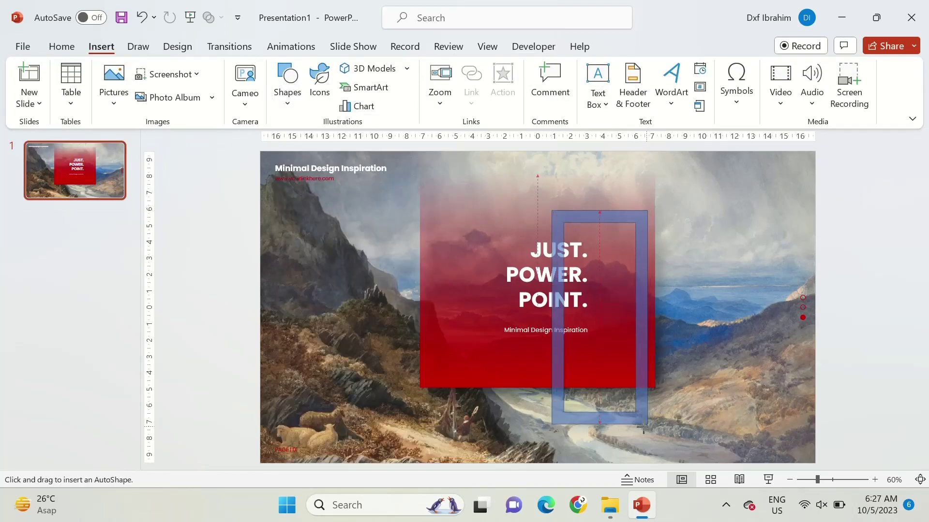
{"action": "left_click_drag", "start_coordinate": [558, 209], "coordinate": [556, 209]}
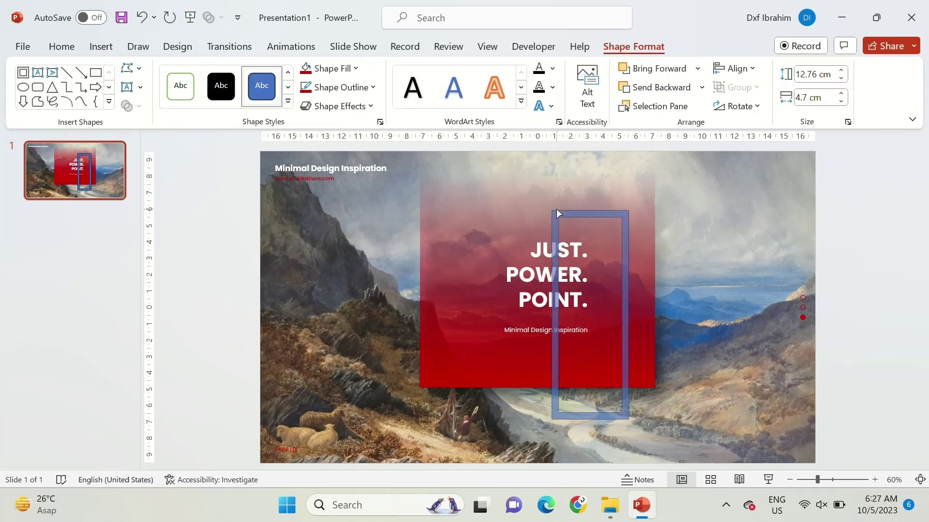
{"action": "left_click", "coordinate": [334, 69]}
{"action": "left_click", "coordinate": [305, 102]}
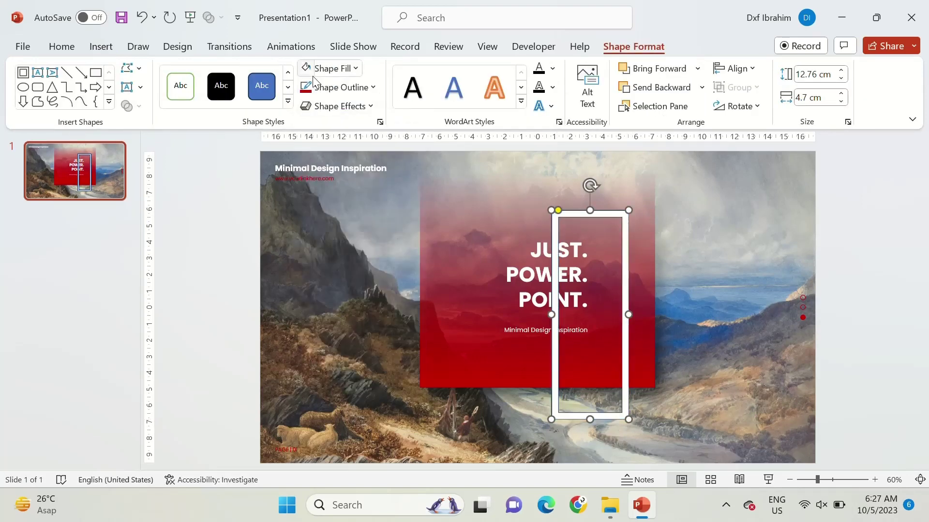
{"action": "left_click", "coordinate": [208, 322]}
- Draw a rectangle positioned across the frame's left edge
{"action": "left_click", "coordinate": [551, 87]}
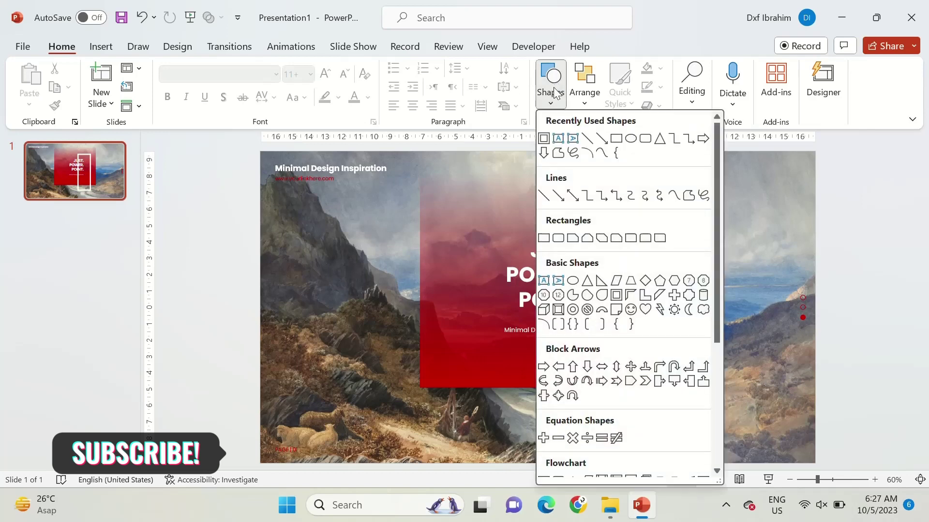
{"action": "left_click", "coordinate": [618, 138]}
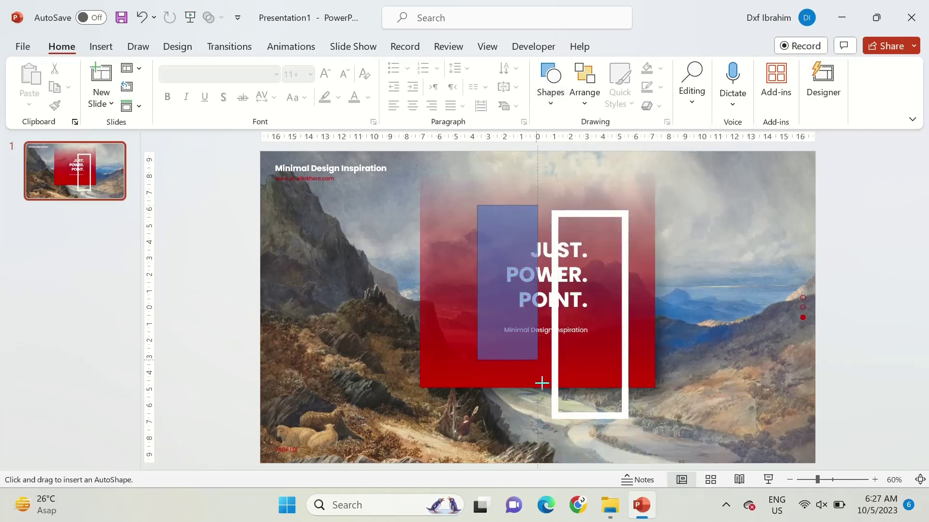
{"action": "left_click_drag", "start_coordinate": [497, 227], "coordinate": [574, 400]}
{"action": "left_click_drag", "start_coordinate": [542, 369], "coordinate": [574, 369]}
{"action": "left_click_drag", "start_coordinate": [543, 339], "coordinate": [559, 341]}
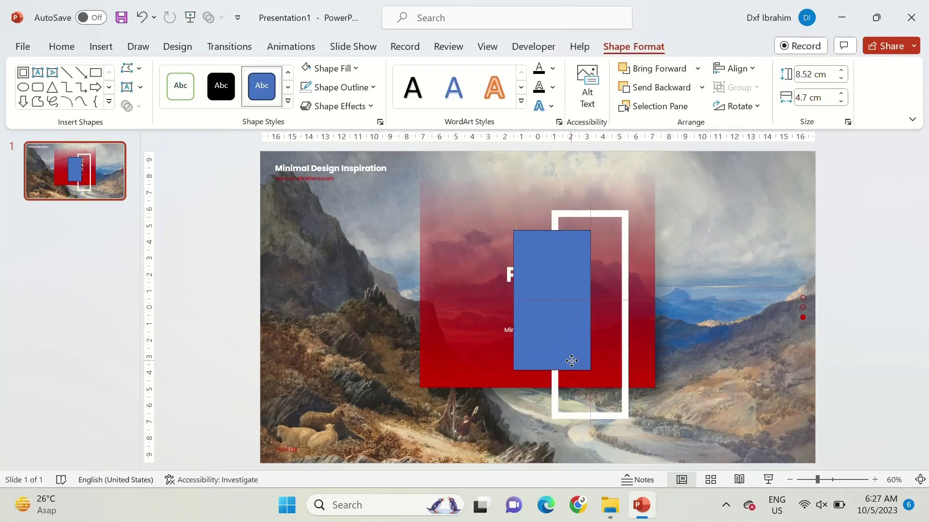
- Subtract the rectangle from the frame to cut open its left side, then nudge it up
{"action": "left_click", "coordinate": [603, 216]}
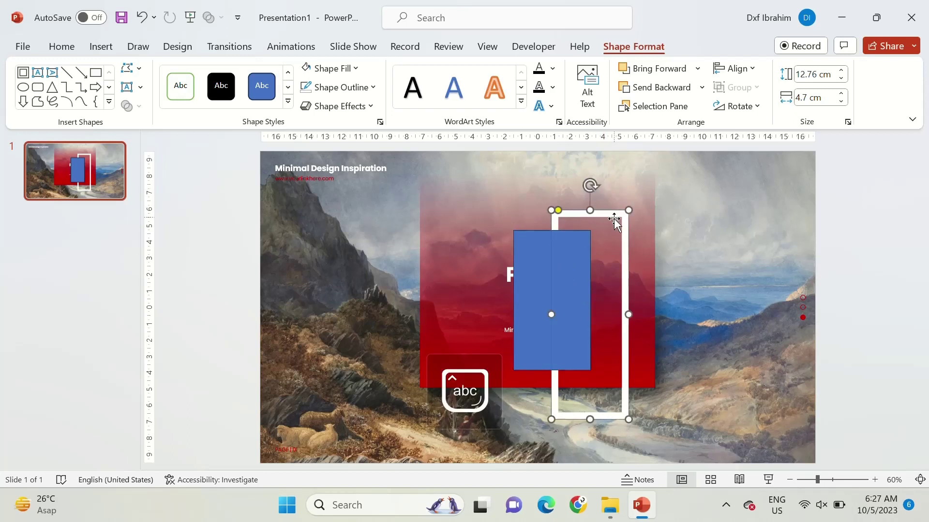
{"action": "left_click", "coordinate": [567, 269], "text": "shift"}
{"action": "left_click", "coordinate": [132, 105]}
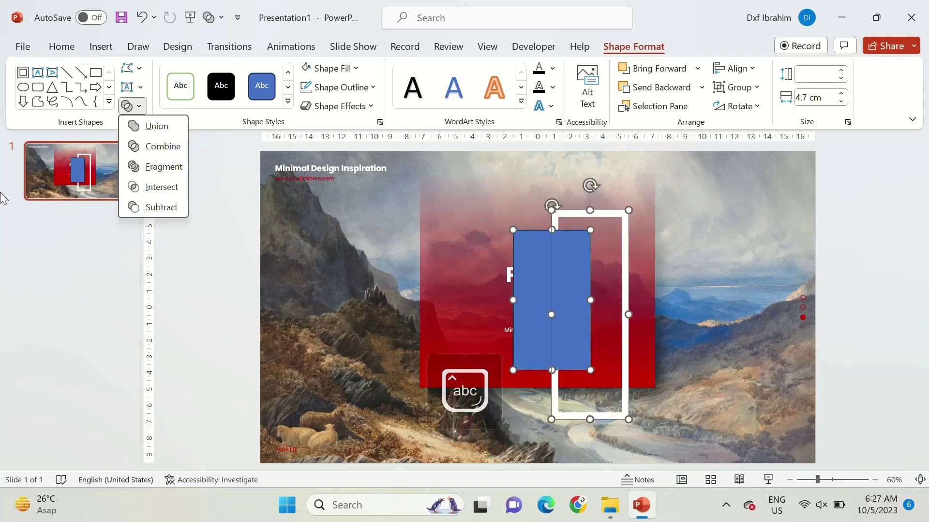
{"action": "left_click", "coordinate": [156, 207]}
{"action": "left_click_drag", "start_coordinate": [556, 419], "coordinate": [557, 410]}
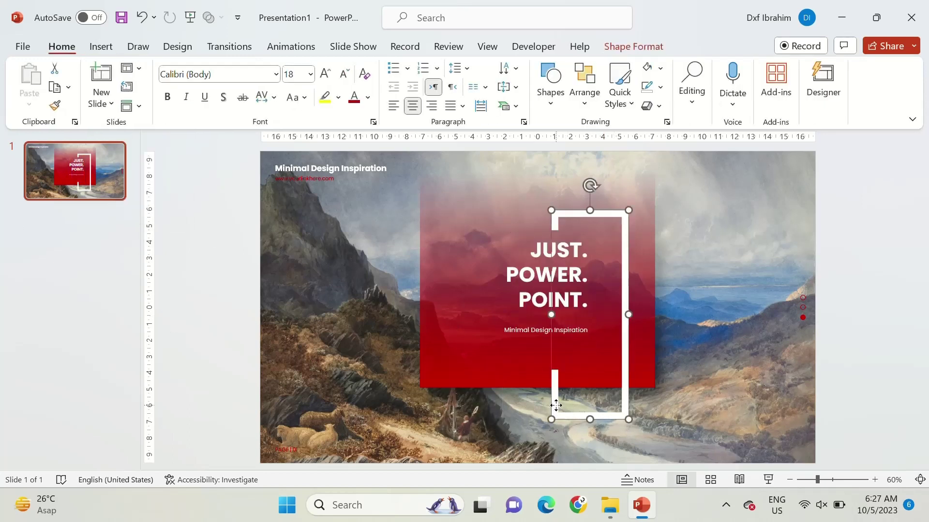
{"action": "left_click", "coordinate": [198, 277]}
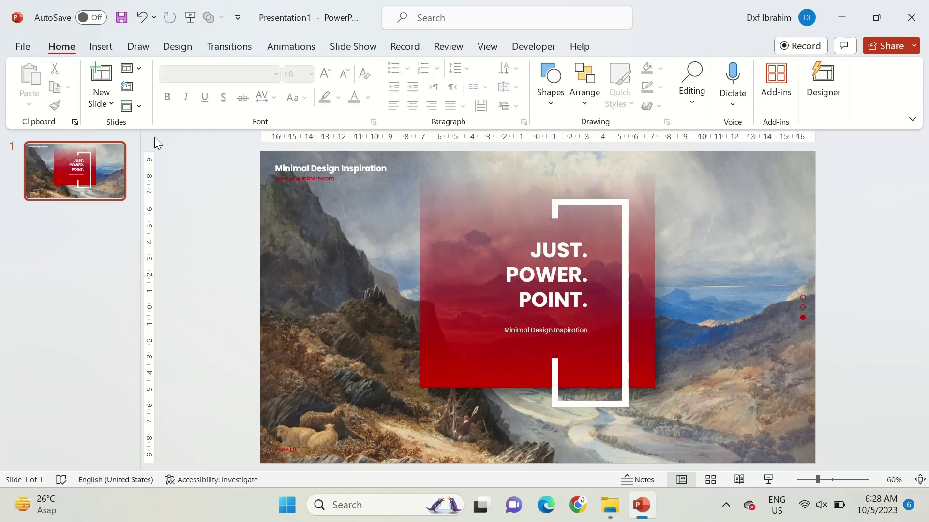
- Add a blank slide 2 and copy slide 1's header, link, page label and dots
{"action": "left_click", "coordinate": [100, 99]}
{"action": "left_click", "coordinate": [125, 303]}
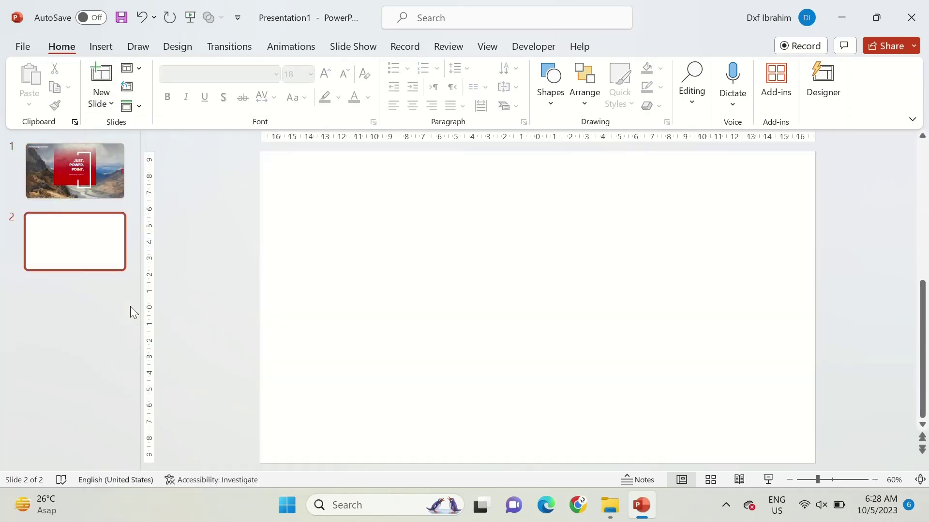
{"action": "left_click", "coordinate": [91, 160]}
{"action": "left_click_drag", "start_coordinate": [246, 184], "coordinate": [559, 163]}
{"action": "left_click_drag", "start_coordinate": [203, 414], "coordinate": [489, 467]}
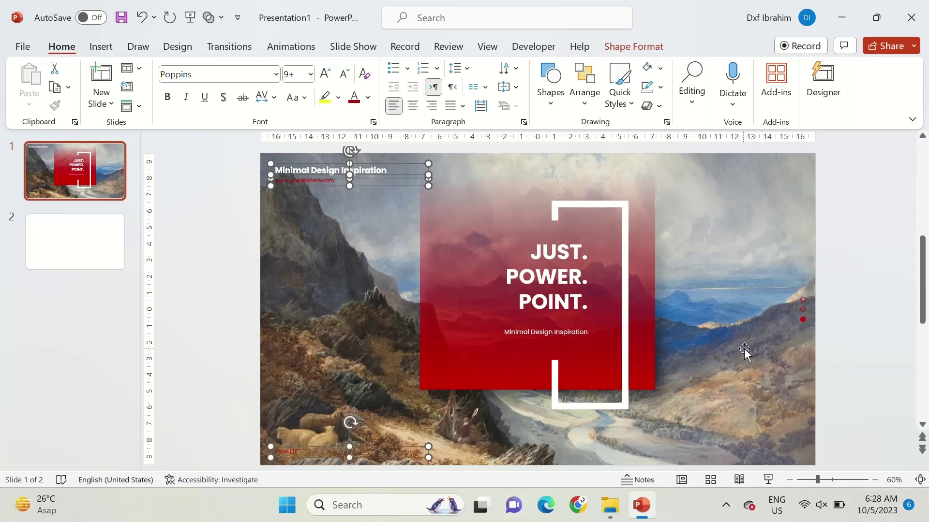
{"action": "left_click", "coordinate": [803, 315], "text": "shift"}
{"action": "left_click_drag", "start_coordinate": [841, 370], "coordinate": [769, 261]}
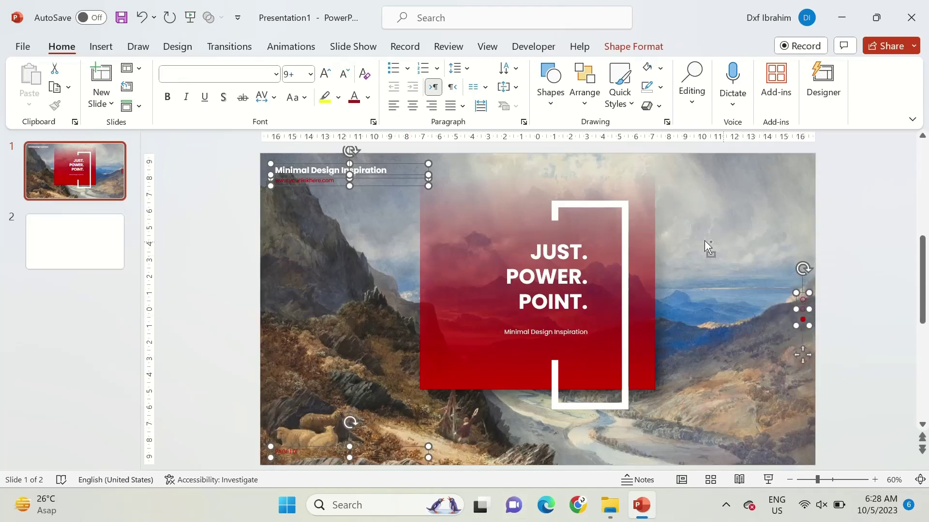
{"action": "key", "text": "ctrl+c"}
- Paste the elements onto slide 2 and make the Minimal Design Inspiration title black
{"action": "left_click", "coordinate": [75, 242]}
{"action": "key", "text": "ctrl+v"}
{"action": "left_click", "coordinate": [376, 167]}
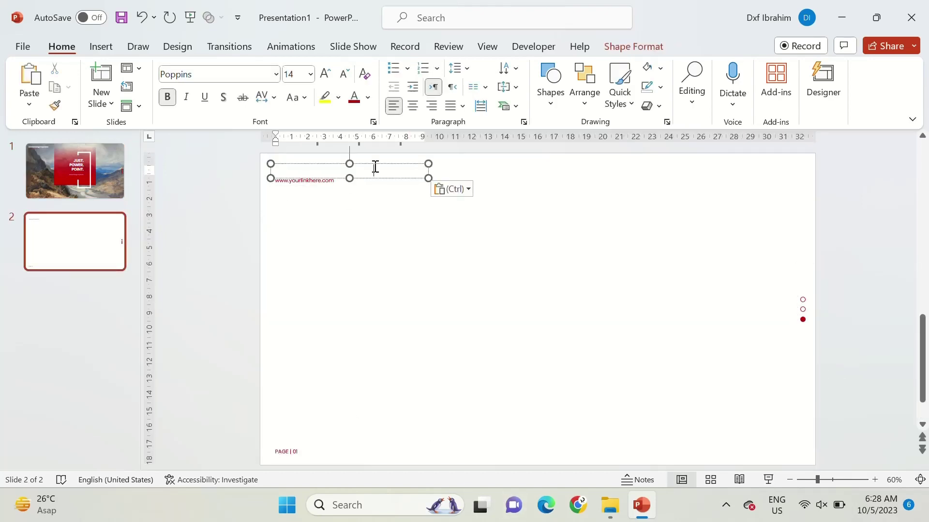
{"action": "left_click", "coordinate": [368, 98]}
{"action": "left_click", "coordinate": [365, 128]}
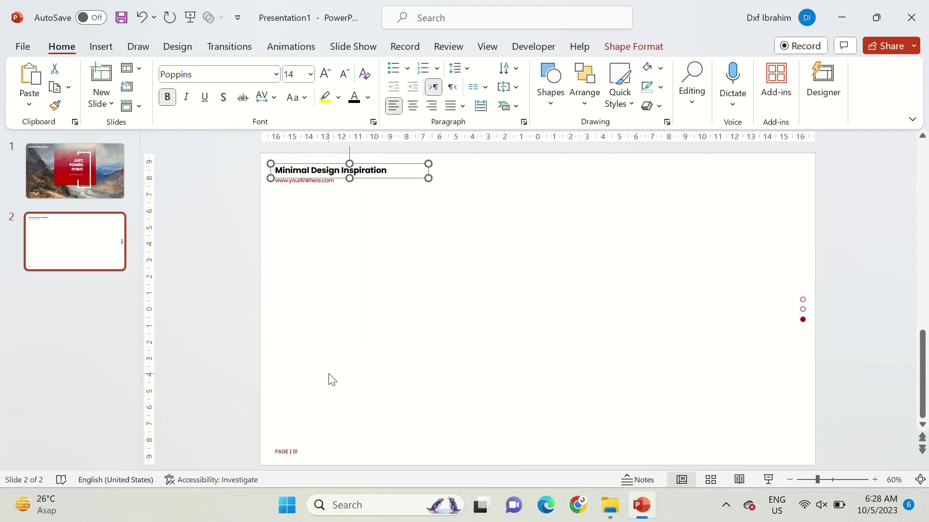
{"action": "left_click", "coordinate": [544, 302]}
{"action": "left_click", "coordinate": [553, 102]}
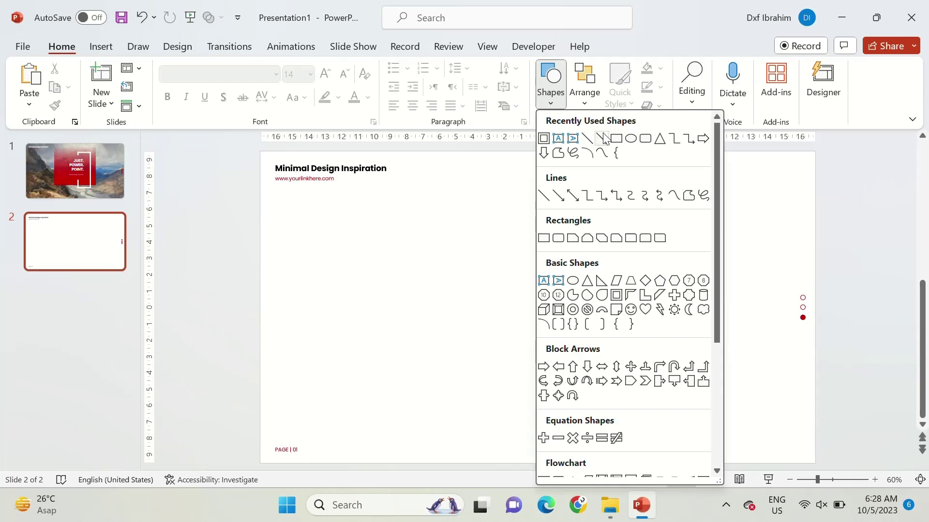
- Draw a 10.96 × 19.45 cm blue rectangle filling the right half of slide 2
{"action": "left_click", "coordinate": [615, 139]}
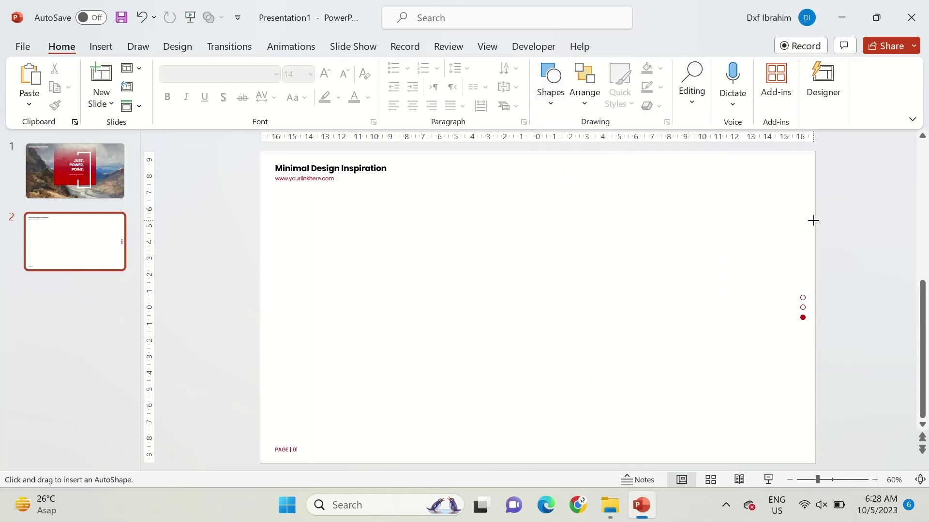
{"action": "left_click_drag", "start_coordinate": [769, 304], "coordinate": [501, 394]}
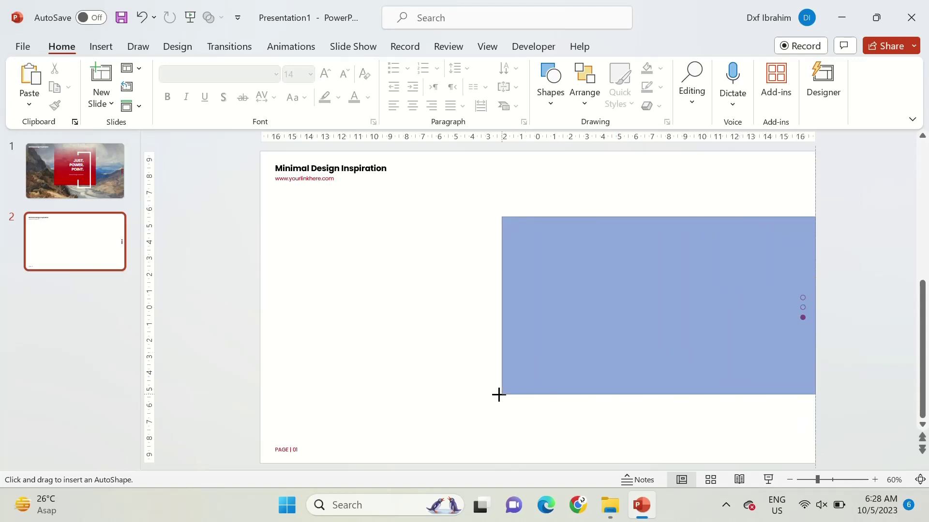
{"action": "left_click_drag", "start_coordinate": [496, 396], "coordinate": [497, 399]}
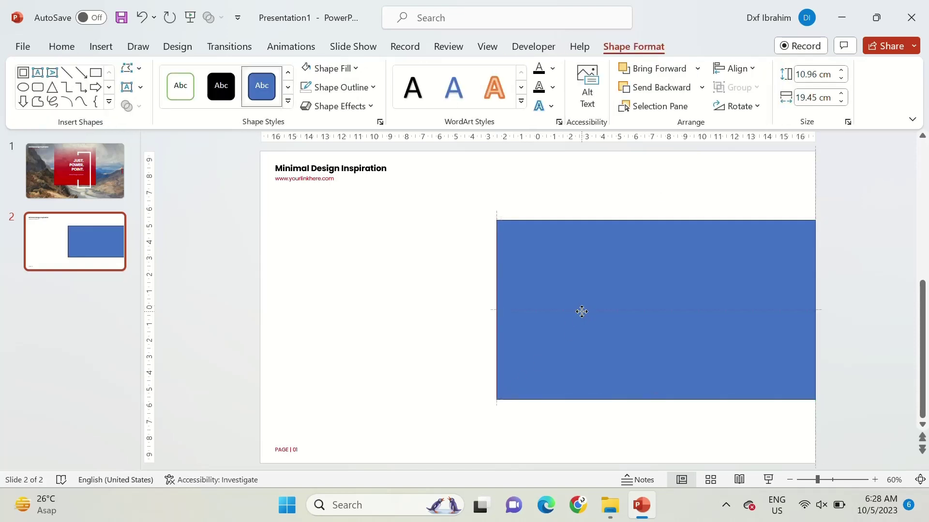
{"action": "left_click_drag", "start_coordinate": [582, 312], "coordinate": [580, 310]}
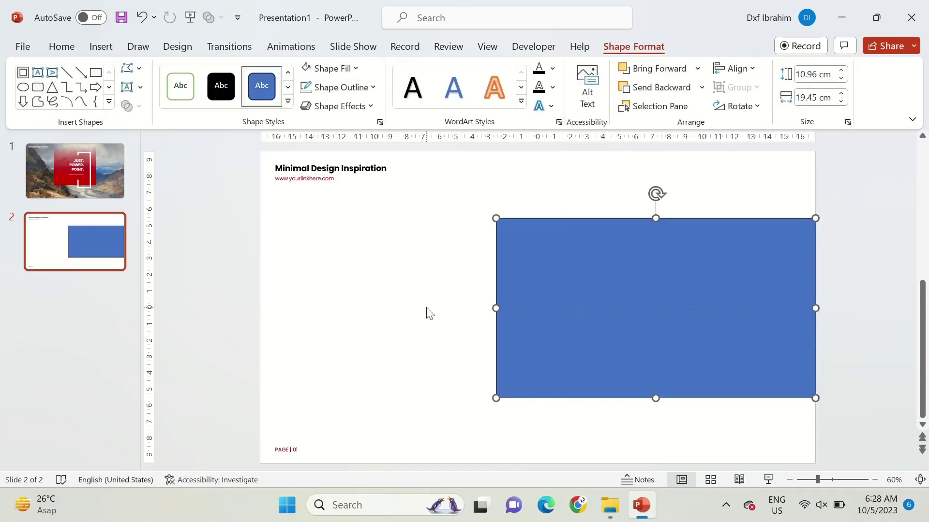
{"action": "left_click", "coordinate": [426, 313]}
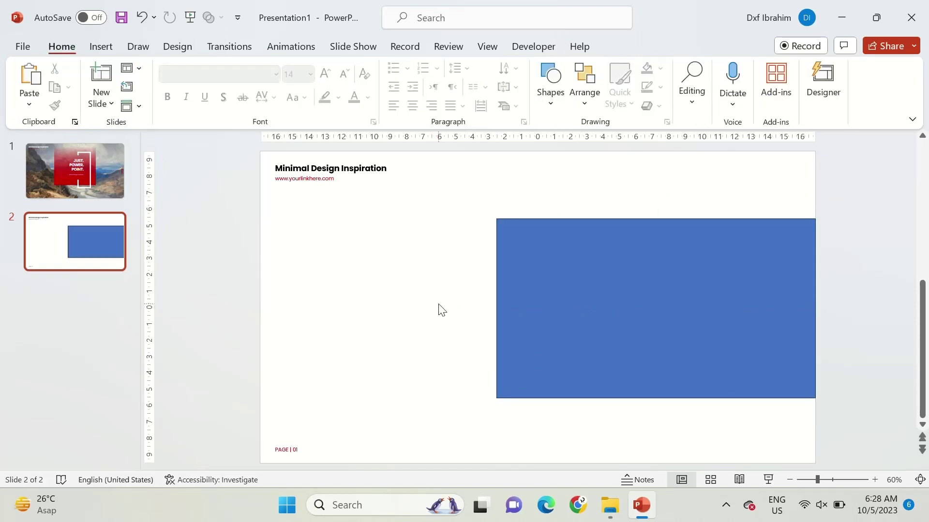
{"action": "left_click", "coordinate": [597, 295]}
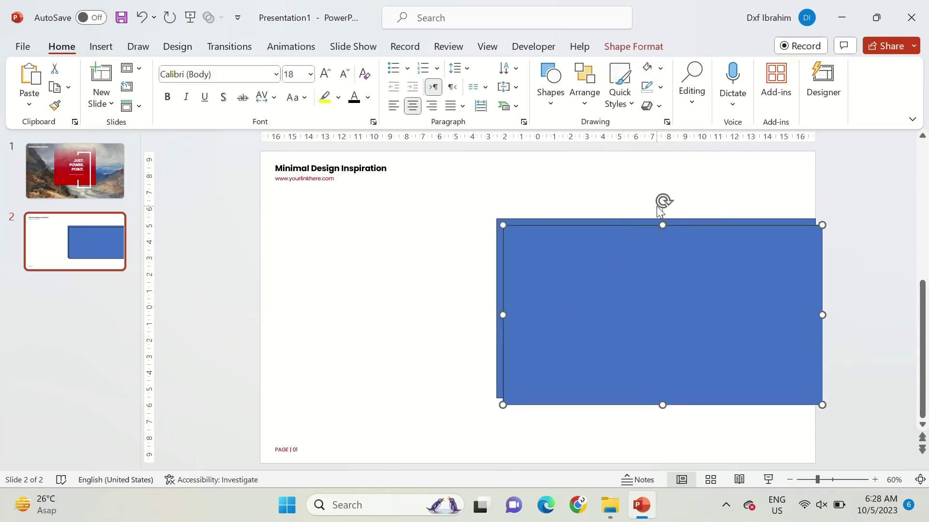
- Tilt a rectangle copy diagonally and subtract it from the original to leave a trapezoid
{"action": "mouse_move", "coordinate": [656, 194]}
{"action": "left_mouse_down"}
{"action": "mouse_move", "coordinate": [578, 229]}
{"action": "mouse_move", "coordinate": [401, 188]}
{"action": "mouse_move", "coordinate": [390, 218]}
{"action": "left_mouse_up"}
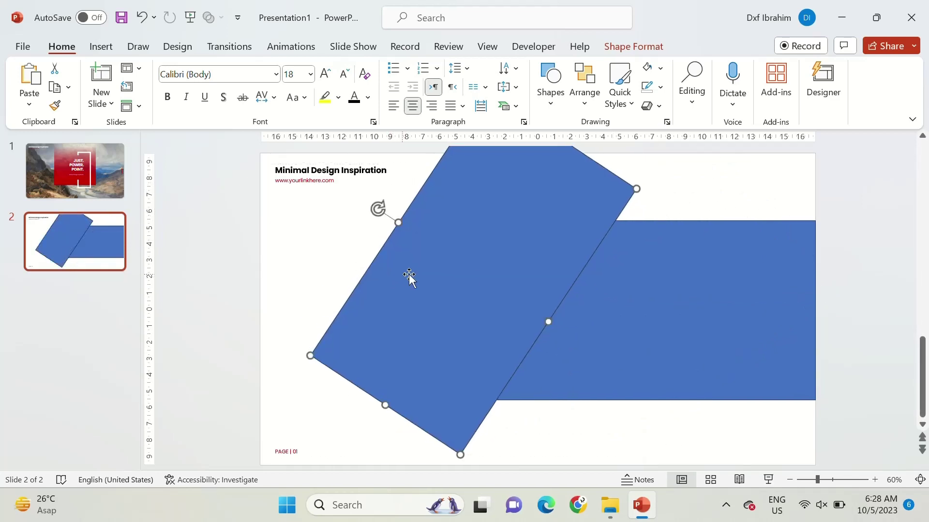
{"action": "left_click", "coordinate": [633, 277]}
{"action": "left_click", "coordinate": [390, 261], "text": "shift"}
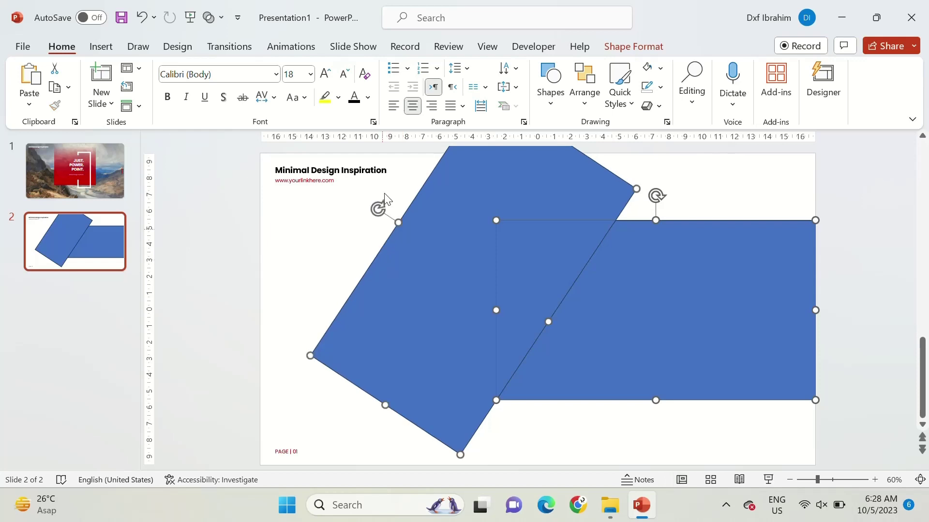
{"action": "left_click", "coordinate": [598, 53]}
{"action": "left_click", "coordinate": [621, 49]}
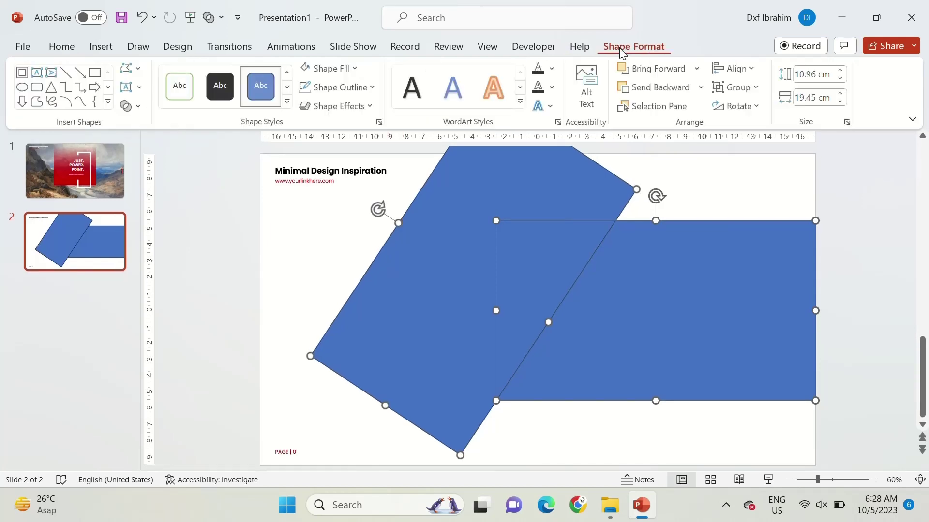
{"action": "left_click", "coordinate": [123, 109]}
{"action": "left_click", "coordinate": [153, 202]}
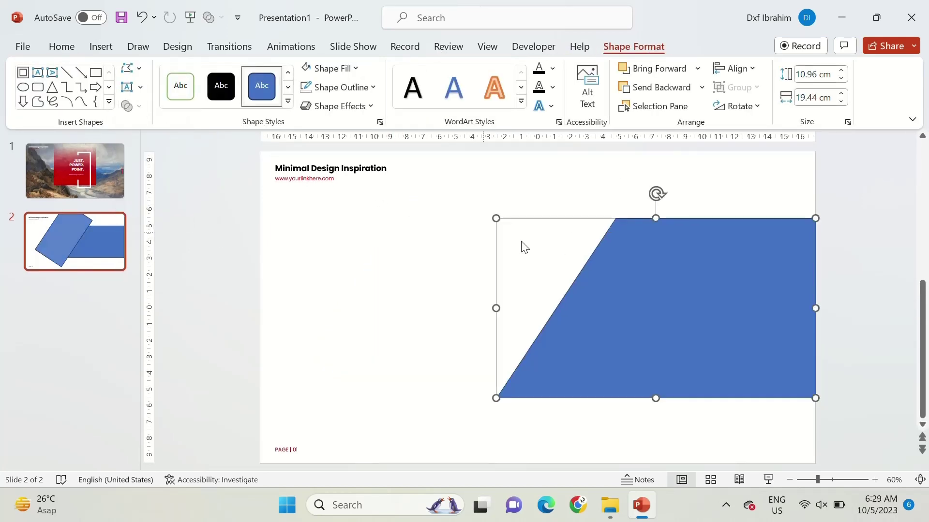
- Duplicate and enlarge the trapezoid, then subtract the two to leave a thin slanted strip
{"action": "key", "text": "ctrl+d"}
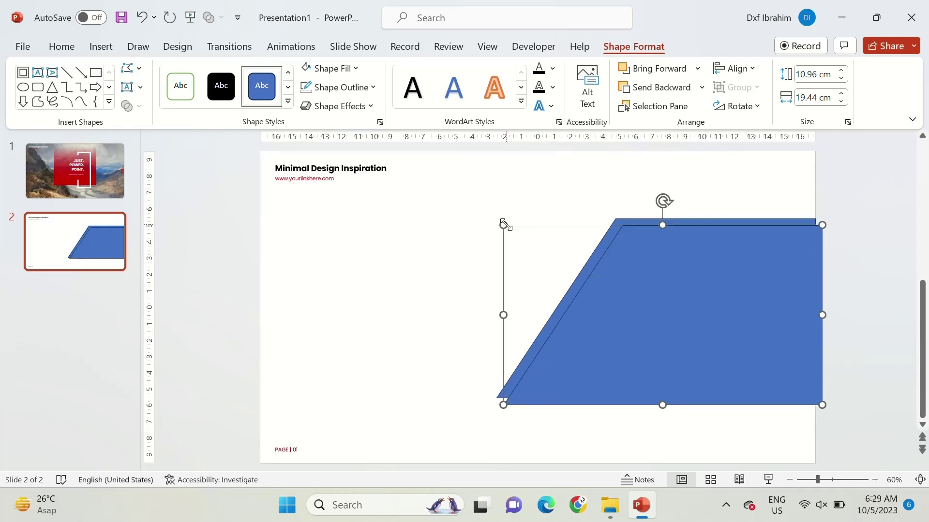
{"action": "left_click_drag", "start_coordinate": [503, 225], "coordinate": [471, 201]}
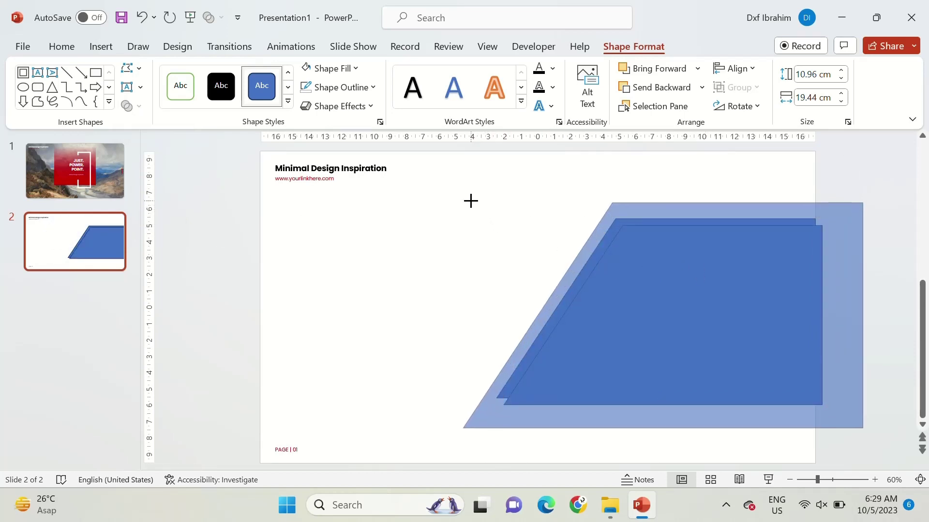
{"action": "left_click_drag", "start_coordinate": [471, 201], "coordinate": [437, 188]}
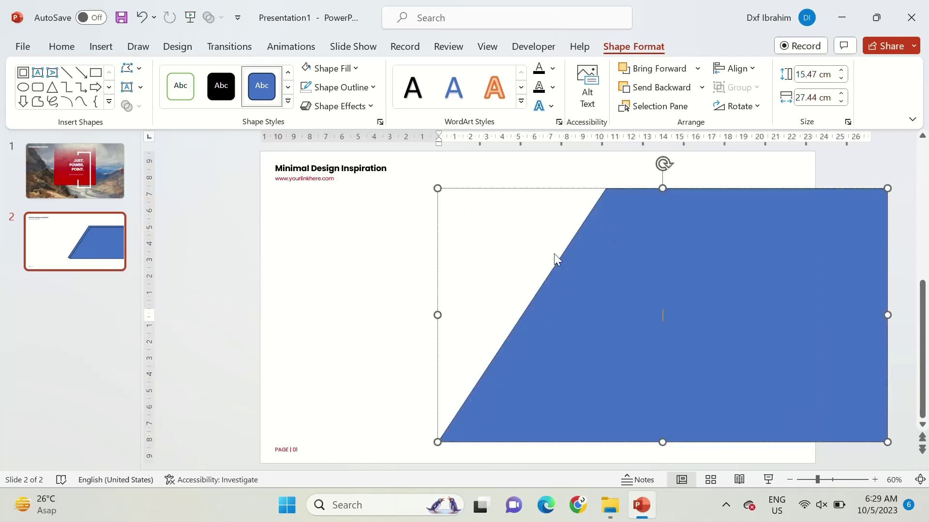
{"action": "left_click_drag", "start_coordinate": [629, 283], "coordinate": [576, 266]}
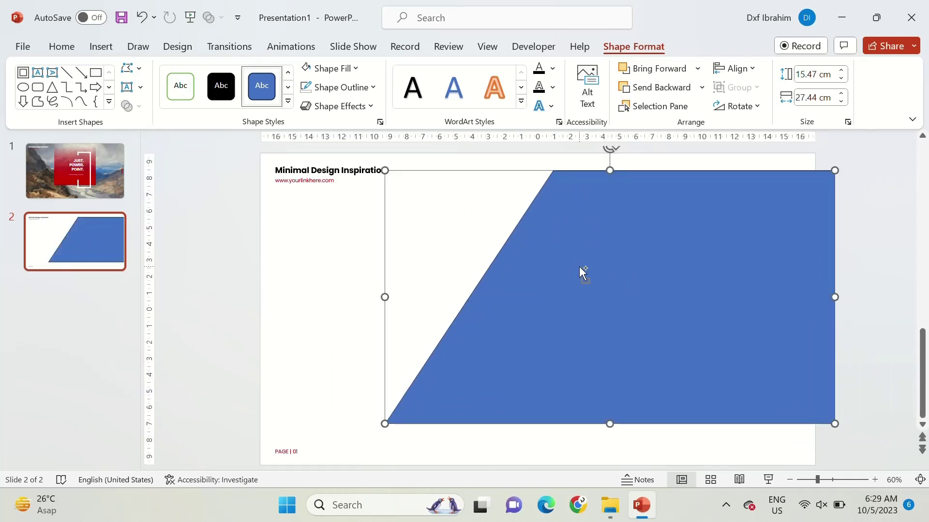
{"action": "scroll", "coordinate": [582, 272], "scroll_direction": "down", "scroll_amount": 1, "text": "ctrl"}
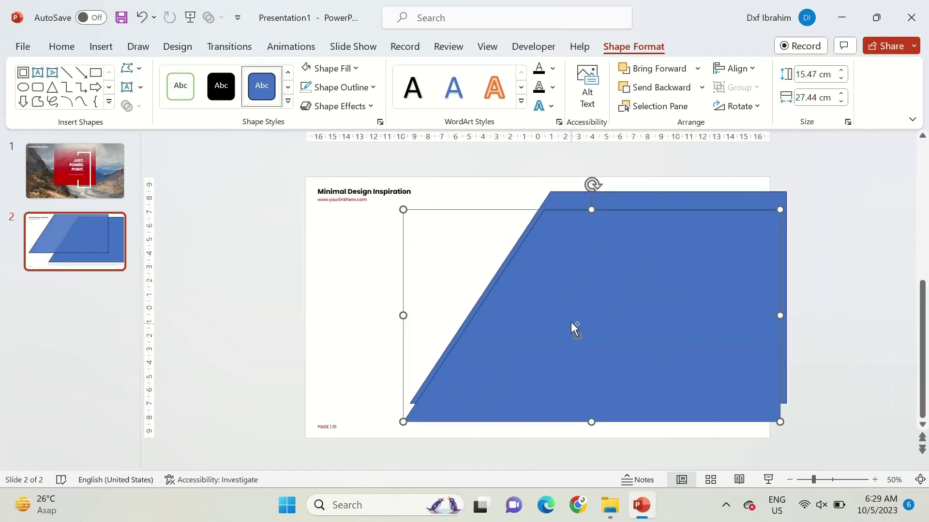
{"action": "left_click_drag", "start_coordinate": [402, 207], "coordinate": [360, 184]}
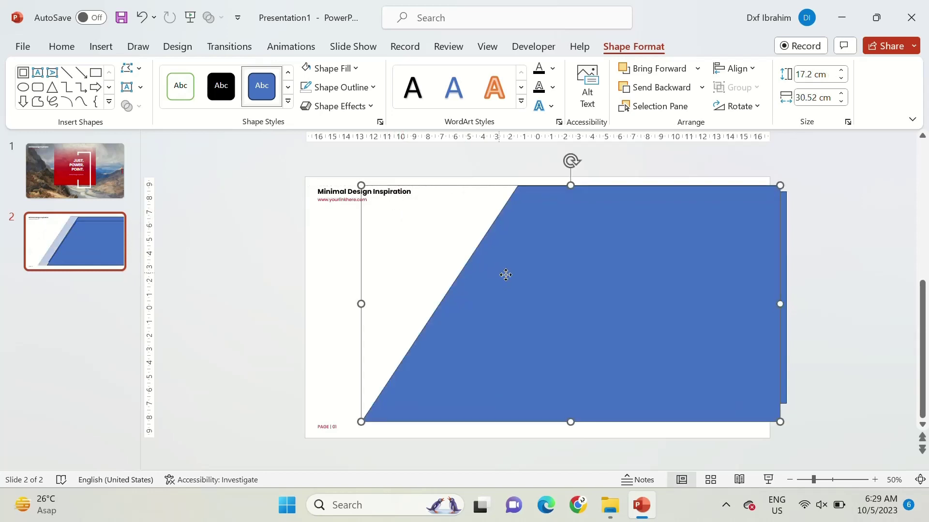
{"action": "left_click_drag", "start_coordinate": [503, 273], "coordinate": [580, 271]}
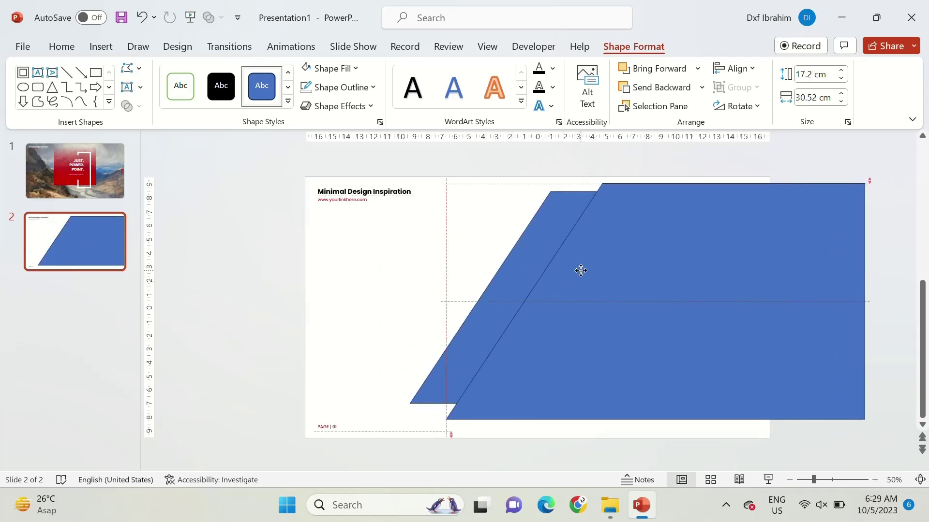
{"action": "left_click", "coordinate": [532, 263]}
{"action": "left_click", "coordinate": [673, 263], "text": "shift"}
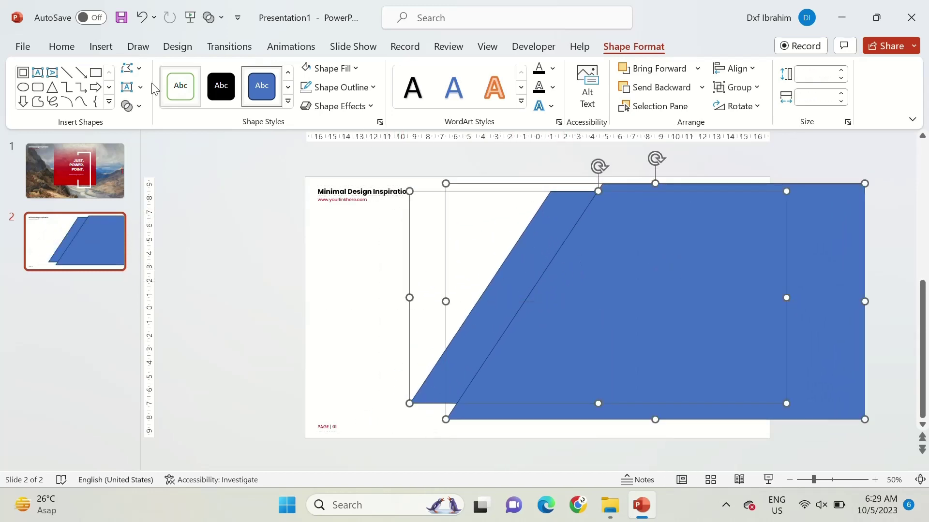
{"action": "left_click", "coordinate": [138, 109]}
{"action": "left_click", "coordinate": [153, 207]}
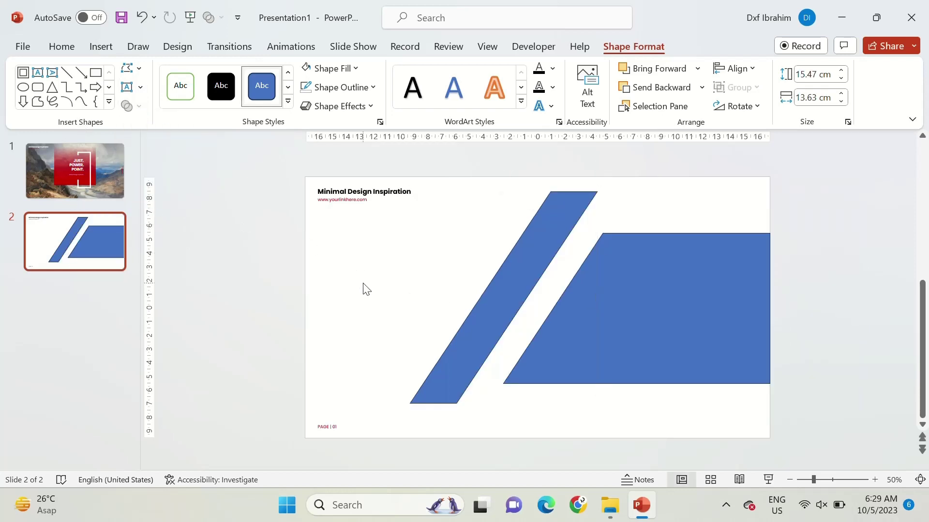
- Enlarge a trapezoid copy to 17.48 × 31.01 cm, fragment it with the strip, and send it backward
{"action": "left_click", "coordinate": [638, 289]}
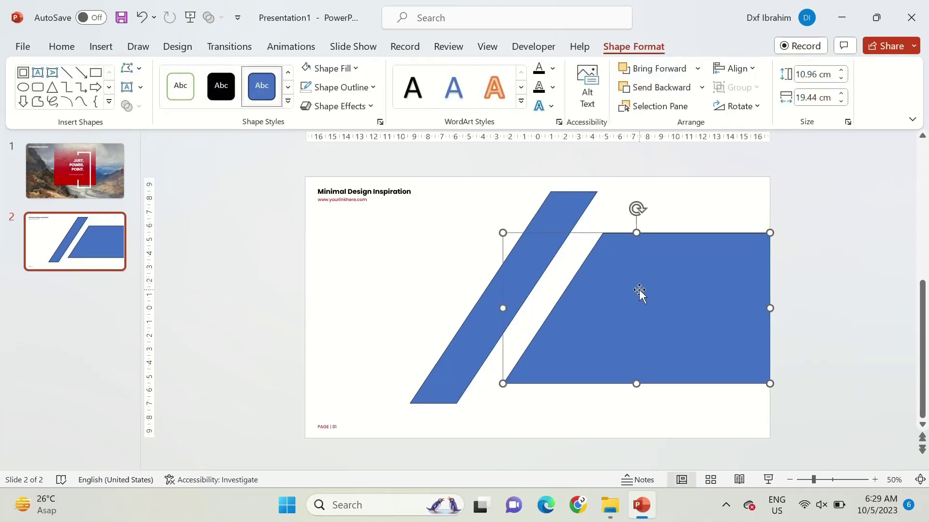
{"action": "key", "text": "ctrl+d"}
{"action": "left_click_drag", "start_coordinate": [640, 307], "coordinate": [635, 248]}
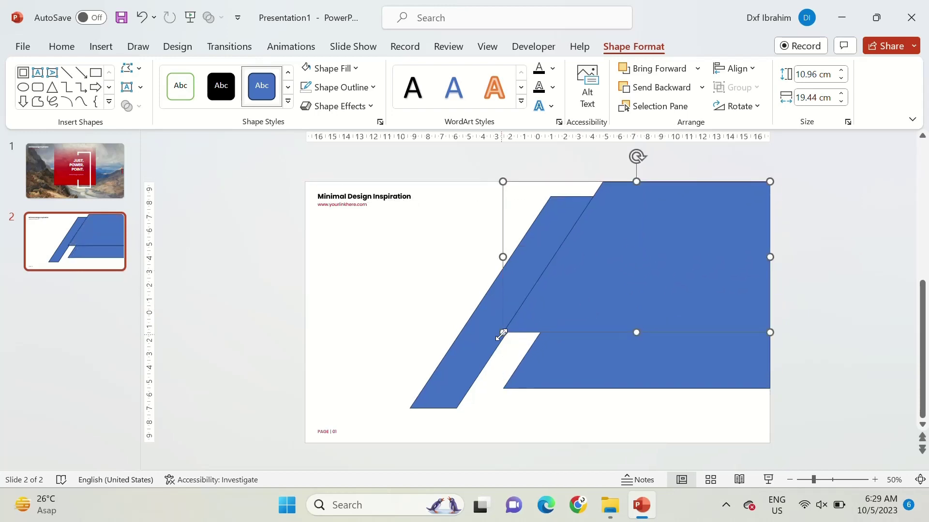
{"action": "left_click_drag", "start_coordinate": [503, 333], "coordinate": [437, 384]}
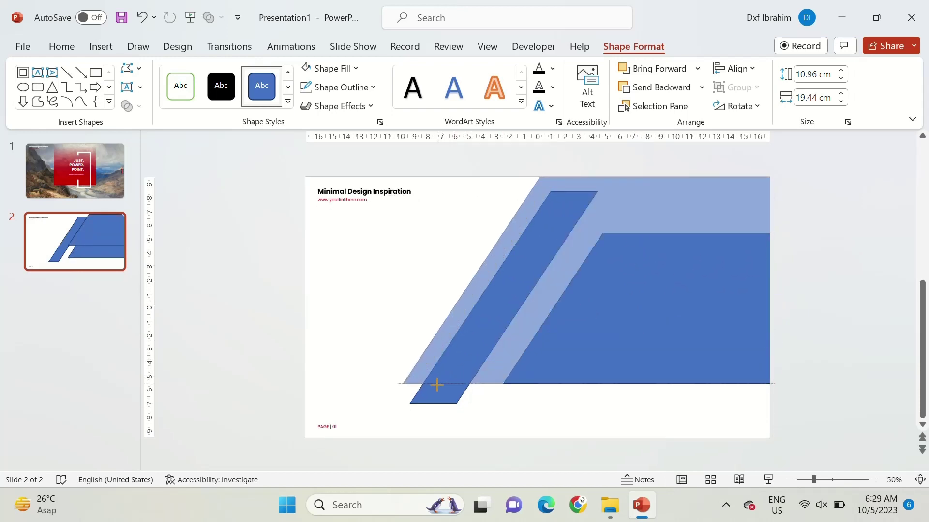
{"action": "left_click_drag", "start_coordinate": [437, 384], "coordinate": [437, 385]}
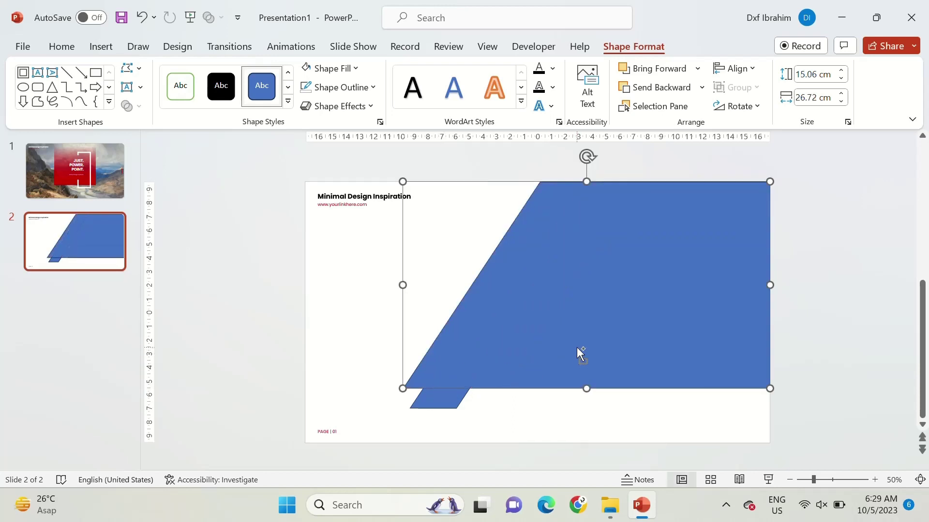
{"action": "left_click_drag", "start_coordinate": [576, 346], "coordinate": [778, 326]}
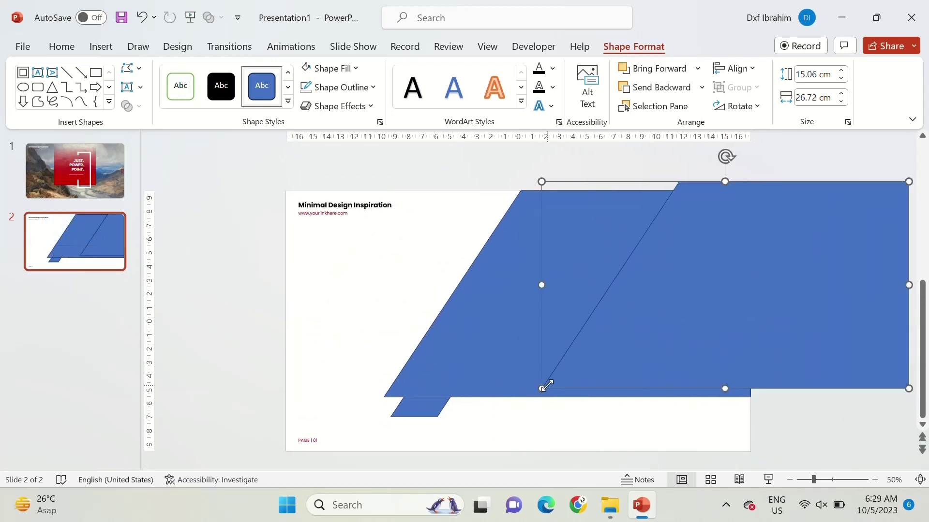
{"action": "left_click_drag", "start_coordinate": [541, 387], "coordinate": [521, 409]}
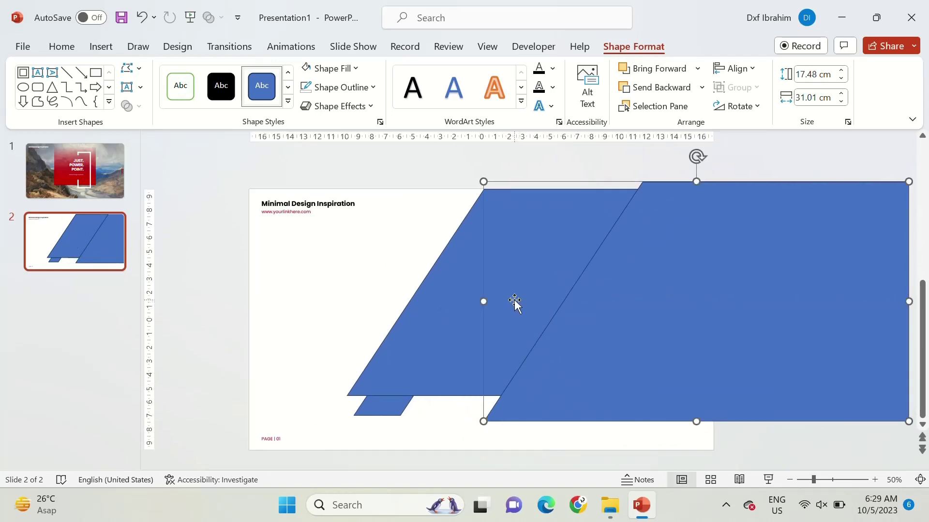
{"action": "left_click", "coordinate": [515, 300], "text": "shift"}
{"action": "left_click", "coordinate": [138, 107]}
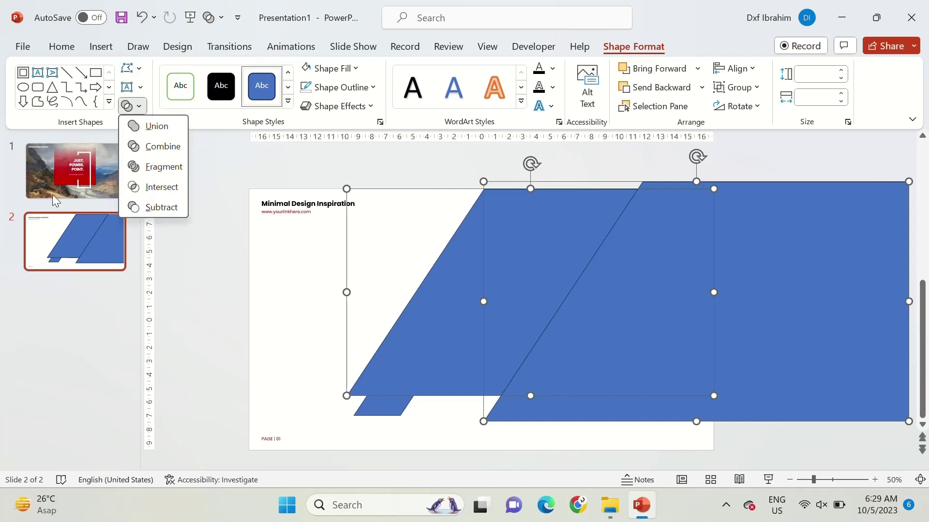
{"action": "left_click", "coordinate": [156, 186]}
{"action": "right_click", "coordinate": [719, 292]}
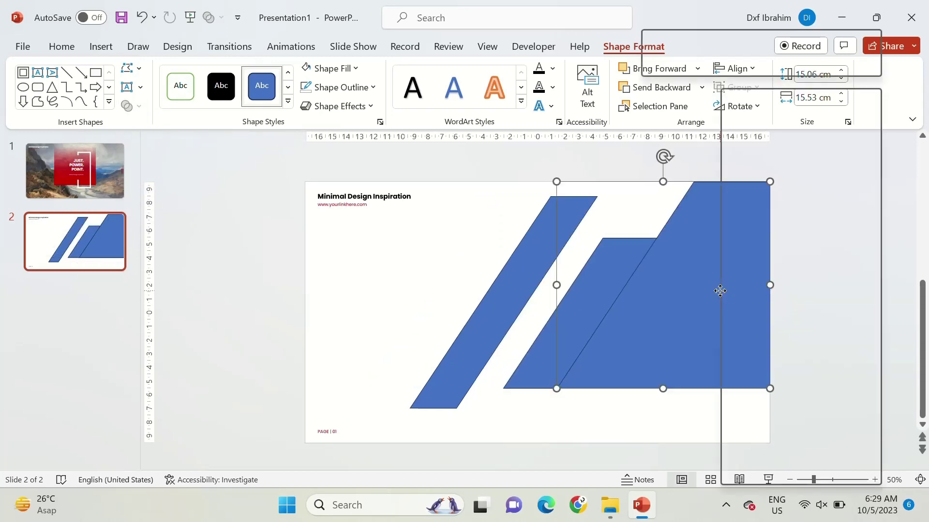
{"action": "left_click", "coordinate": [742, 296]}
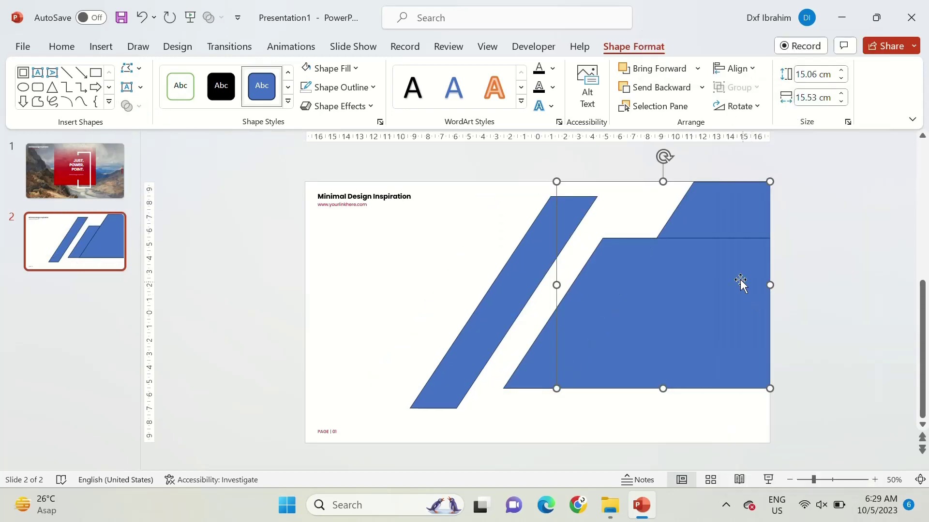
- Remove the fill from the extra upper-right piece
{"action": "left_click", "coordinate": [343, 68]}
{"action": "left_click", "coordinate": [313, 101]}
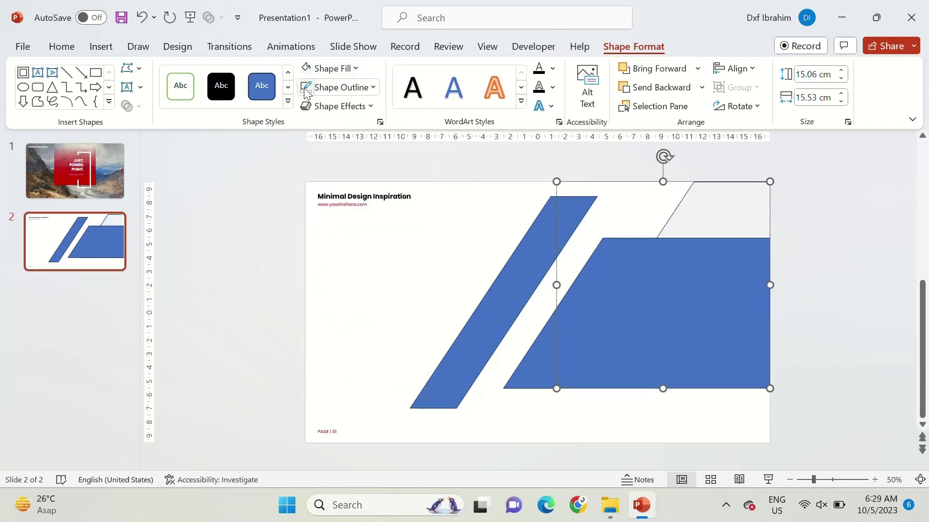
{"action": "left_click", "coordinate": [411, 285]}
- Bring slide 1's red gradient box onto slide 2
{"action": "left_click", "coordinate": [97, 188]}
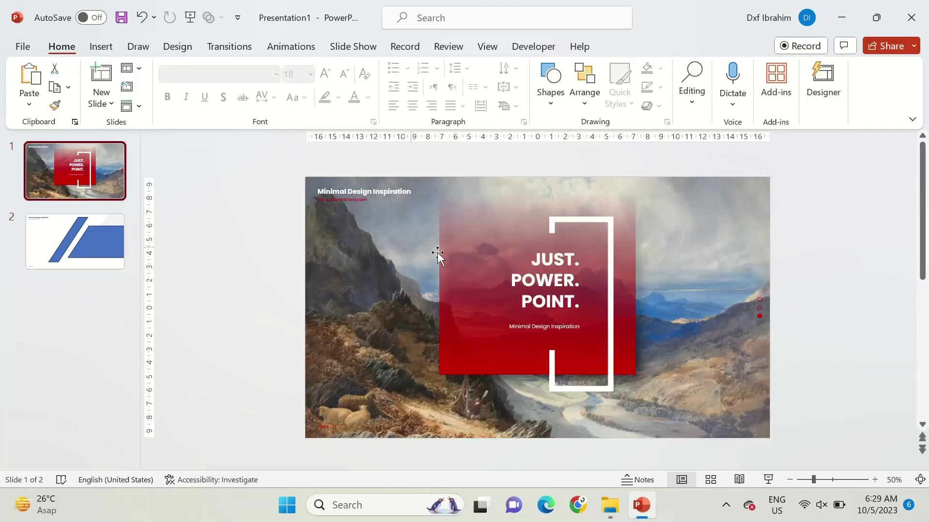
{"action": "left_click", "coordinate": [450, 253]}
{"action": "left_click", "coordinate": [99, 263]}
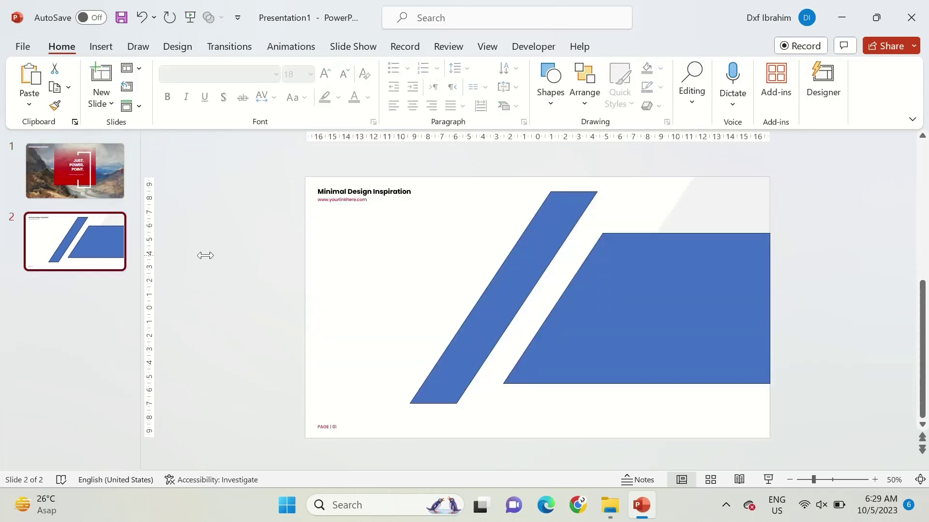
{"action": "key", "text": "ctrl+v"}
{"action": "left_click_drag", "start_coordinate": [477, 290], "coordinate": [336, 278]}
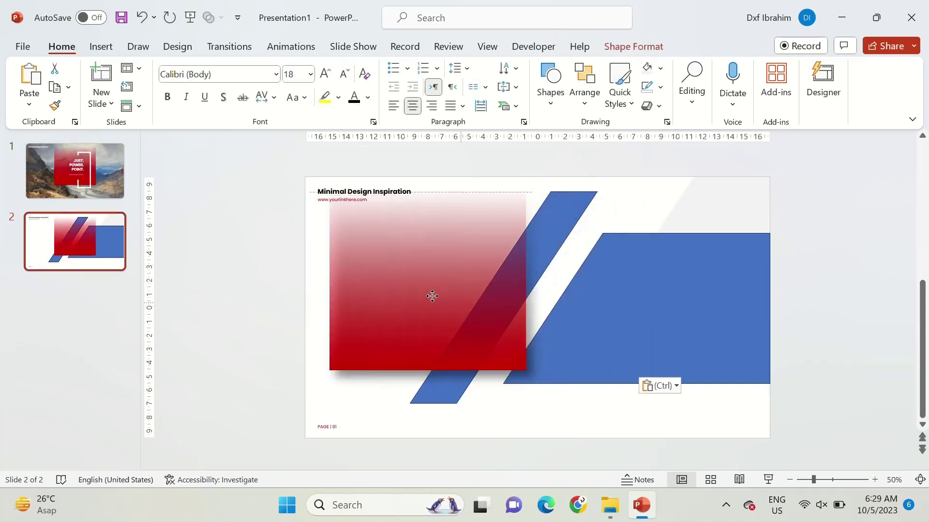
- Format-paint the red gradient onto the thin strip, delete the box, and move the strip against the trapezoid
{"action": "left_click", "coordinate": [55, 106]}
{"action": "left_click", "coordinate": [558, 244]}
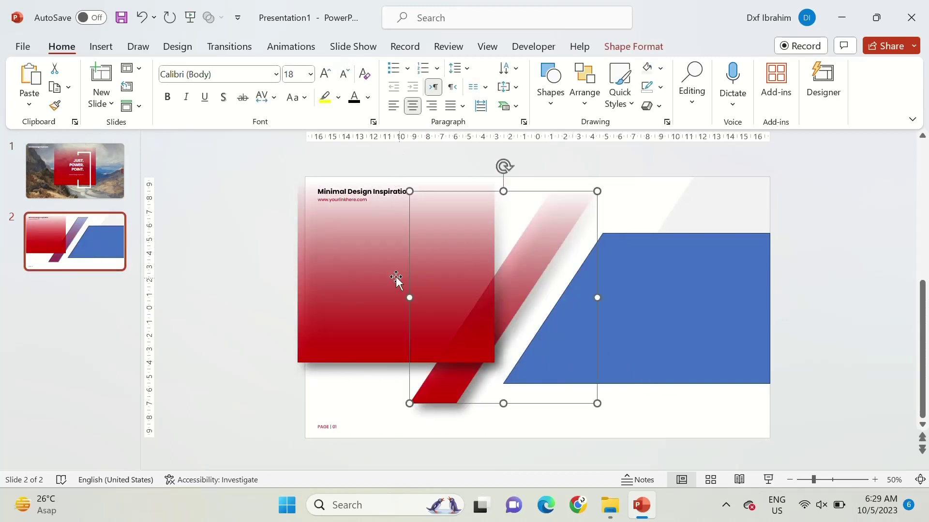
{"action": "left_click", "coordinate": [371, 268]}
{"action": "key", "text": "Delete"}
{"action": "left_click_drag", "start_coordinate": [496, 309], "coordinate": [549, 317]}
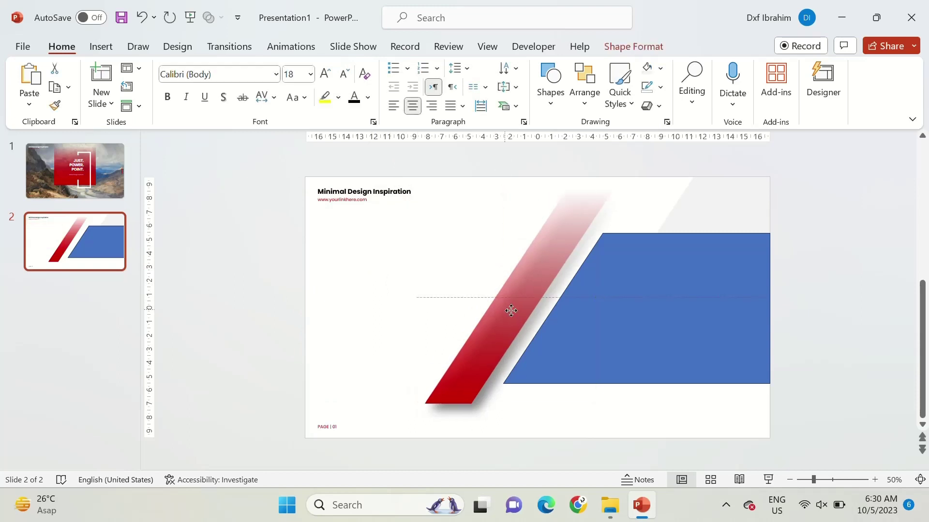
{"action": "left_click", "coordinate": [418, 290]}
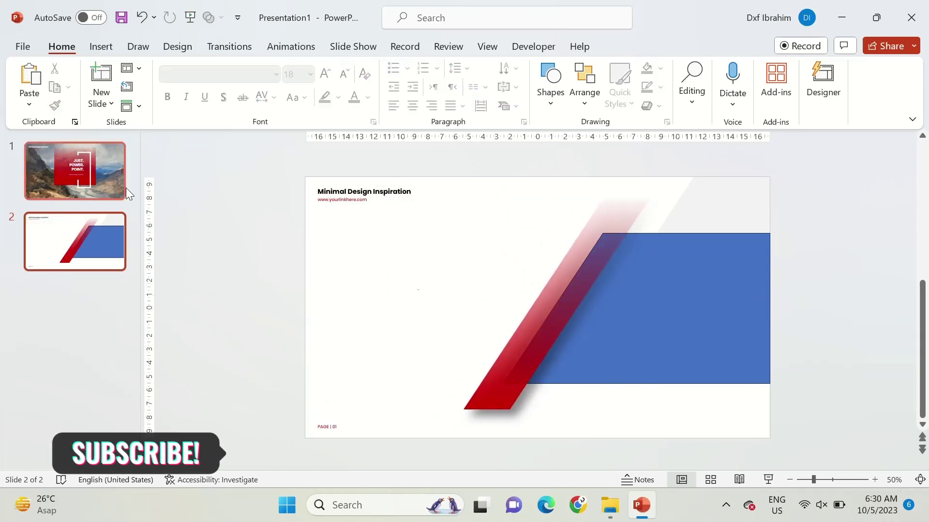
- Copy the header text down as a 28 pt Minimal Design Inspiration title
{"action": "left_click", "coordinate": [428, 186]}
{"action": "left_click_drag", "start_coordinate": [429, 199], "coordinate": [478, 253]}
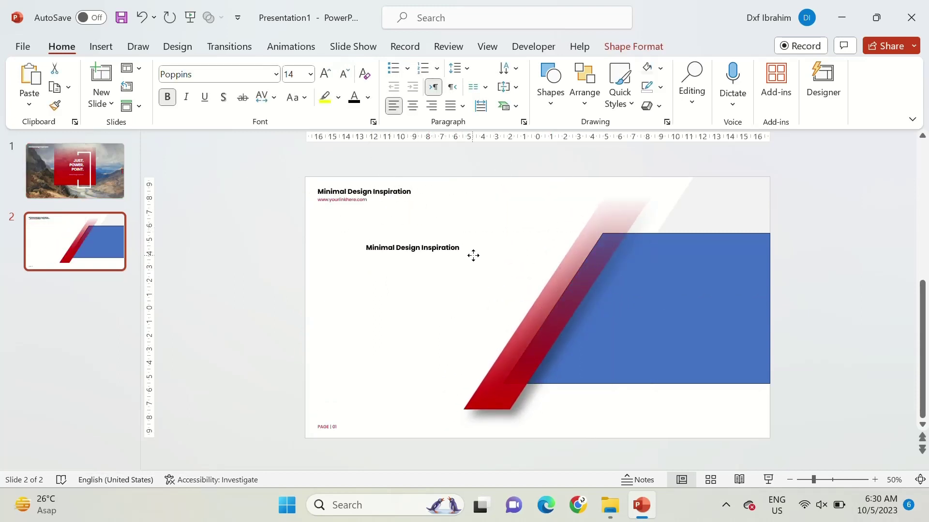
{"action": "left_click", "coordinate": [325, 73]}
{"action": "left_click", "coordinate": [325, 74]}
{"action": "left_click", "coordinate": [325, 74]}
{"action": "left_click", "coordinate": [325, 73]}
{"action": "left_click", "coordinate": [325, 73]}
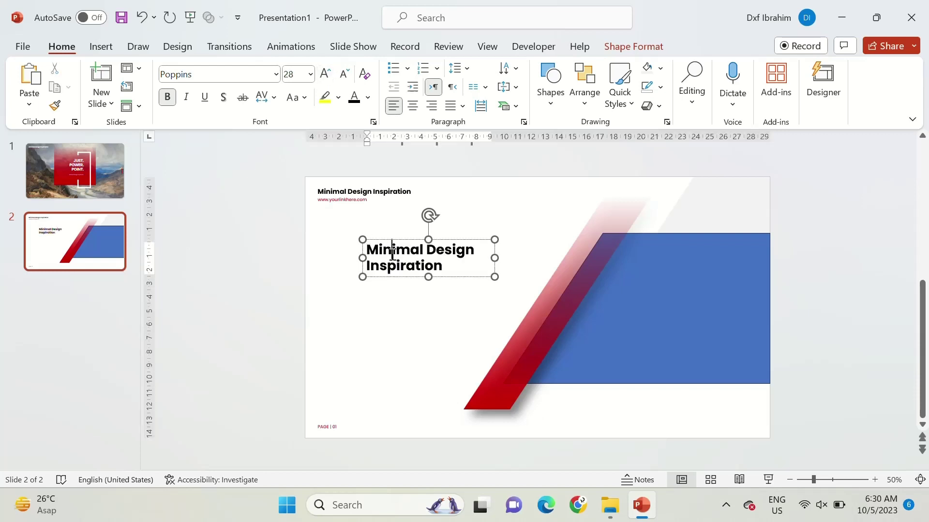
{"action": "triple_click", "coordinate": [393, 253]}
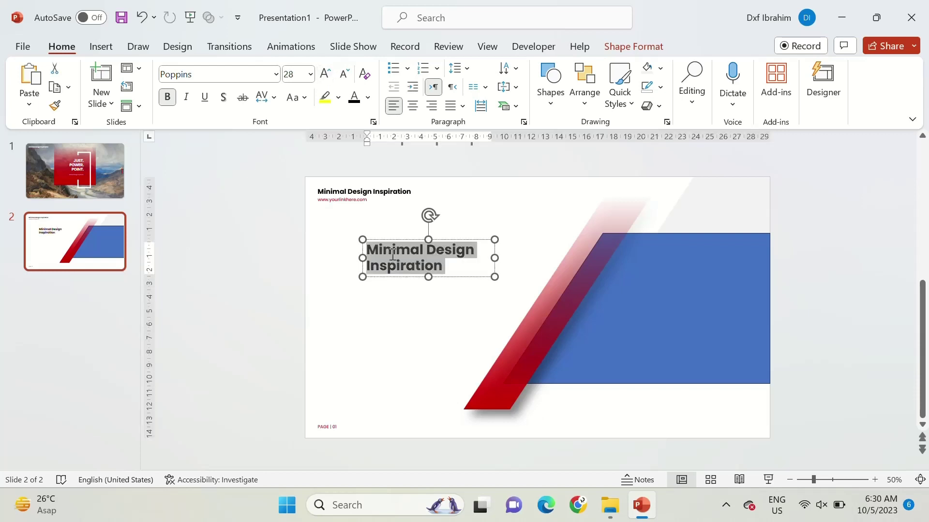
{"action": "left_click", "coordinate": [408, 276]}
{"action": "left_click", "coordinate": [406, 281]}
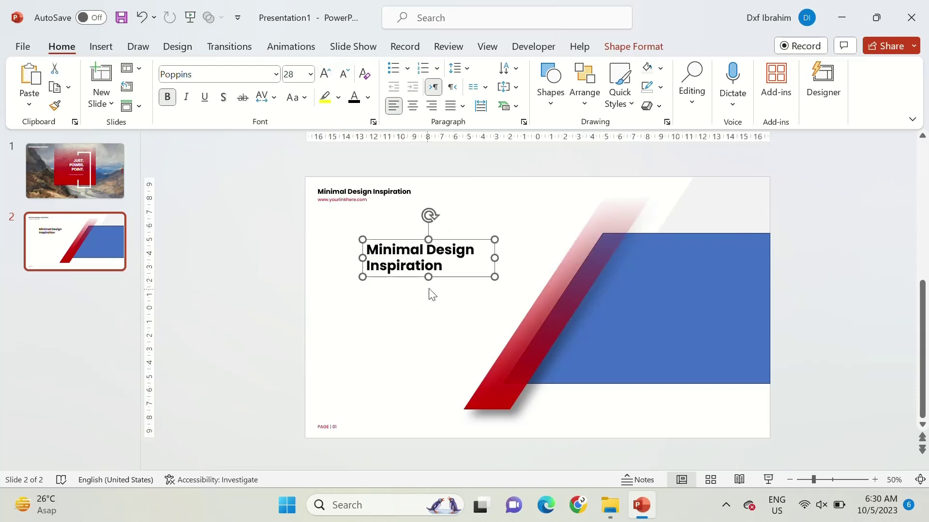
- Duplicate the title below as a 12 pt subheading and align both
{"action": "left_click_drag", "start_coordinate": [414, 240], "coordinate": [415, 274]}
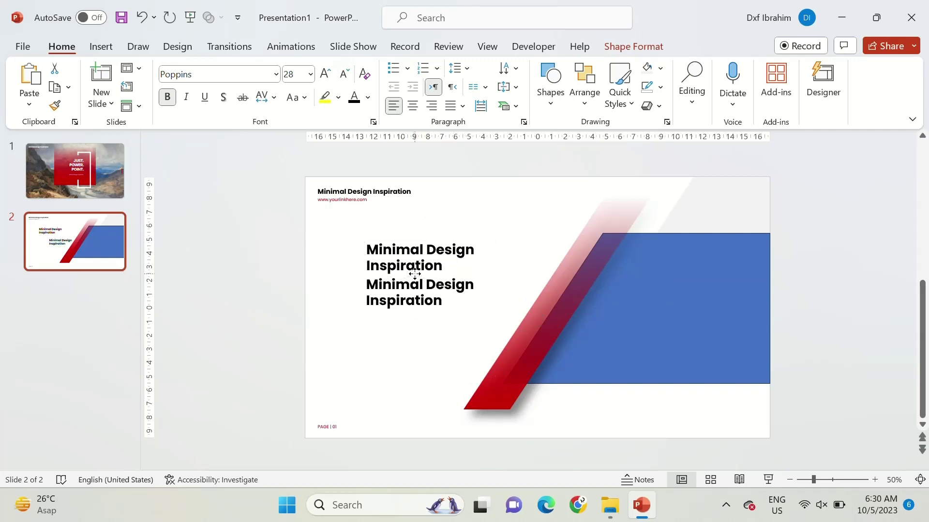
{"action": "left_click", "coordinate": [344, 73]}
{"action": "left_click", "coordinate": [344, 74]}
{"action": "left_click", "coordinate": [344, 74]}
{"action": "left_click", "coordinate": [345, 74]}
{"action": "left_click", "coordinate": [344, 74]}
{"action": "left_click", "coordinate": [344, 74]}
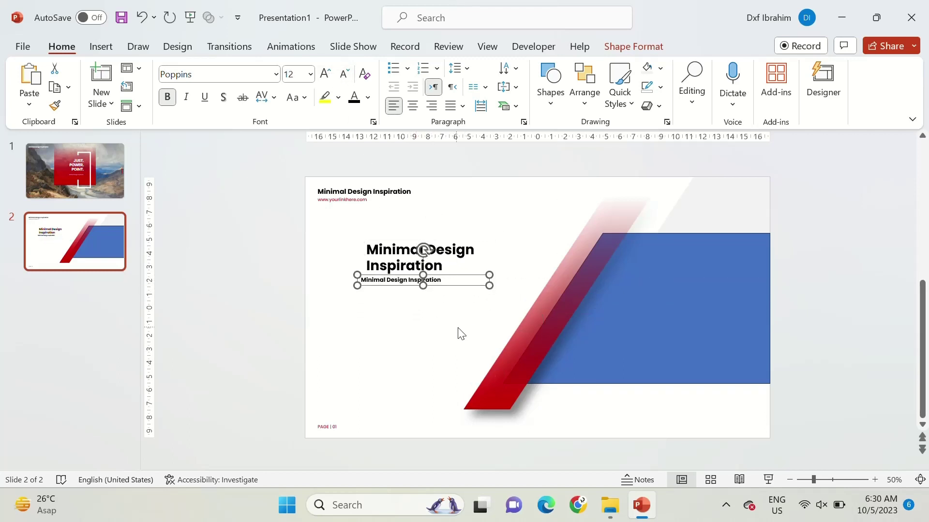
{"action": "mouse_move", "coordinate": [464, 282]}
{"action": "left_mouse_down"}
{"action": "mouse_move", "coordinate": [469, 290]}
{"action": "mouse_move", "coordinate": [438, 268]}
{"action": "mouse_move", "coordinate": [435, 293]}
{"action": "left_mouse_up"}
{"action": "left_click", "coordinate": [449, 271], "text": "shift"}
{"action": "key", "text": "Escape"}
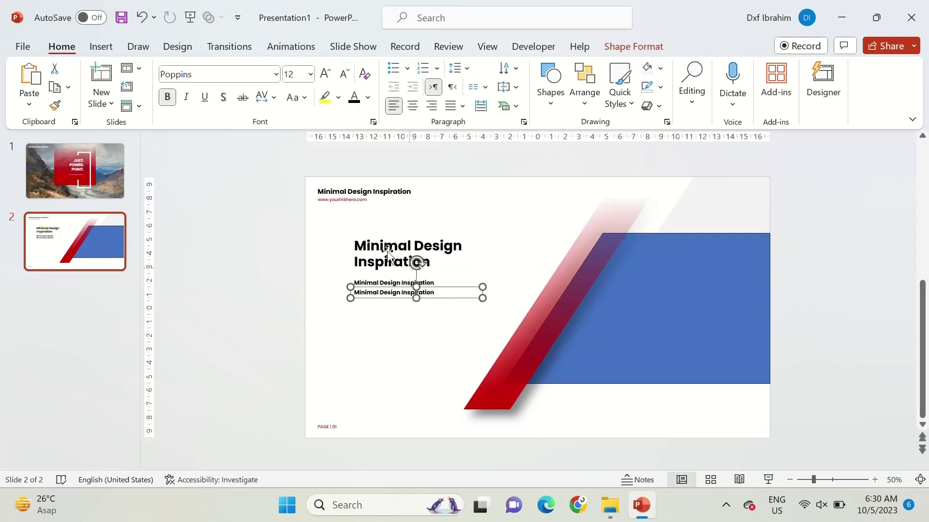
- Turn a copy into a =lorem() paragraph with 1.5 line spacing, widened and positioned below
{"action": "triple_click", "coordinate": [383, 290]}
{"action": "key", "text": "Return"}
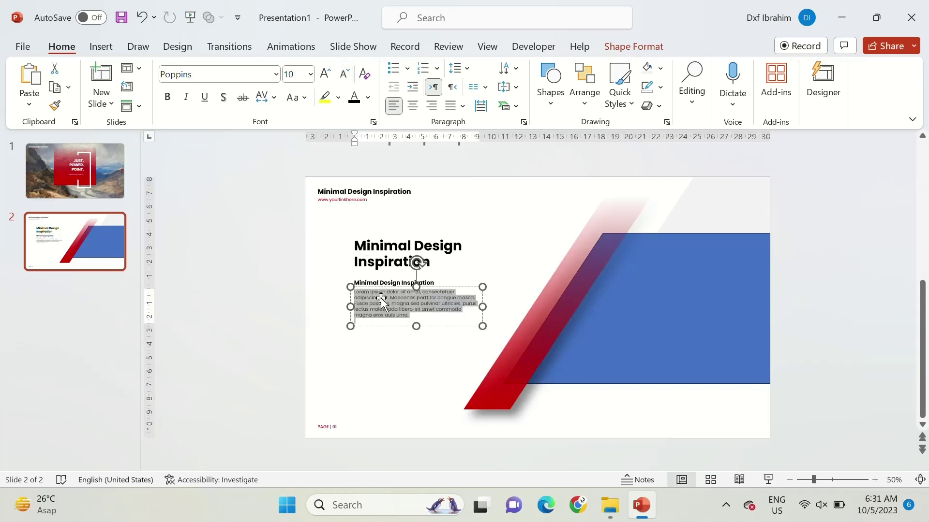
{"action": "left_click", "coordinate": [458, 68]}
{"action": "left_click", "coordinate": [479, 108]}
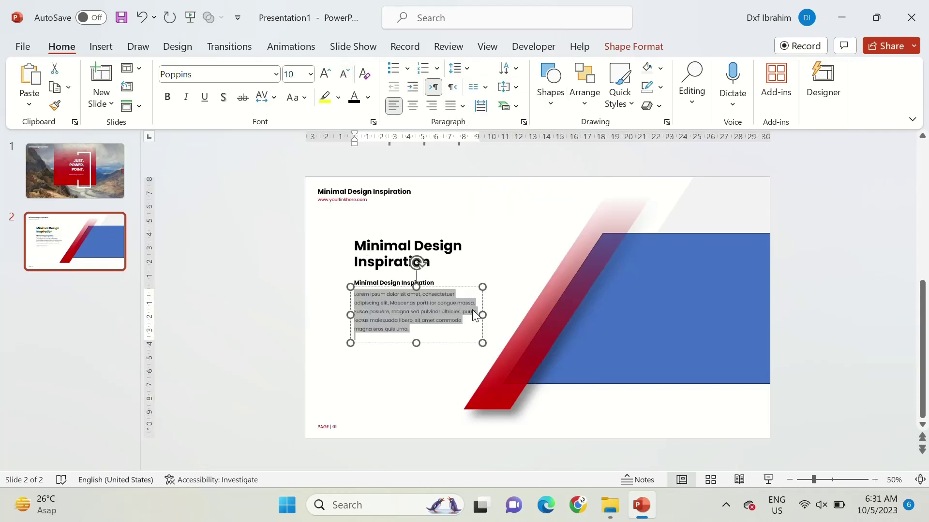
{"action": "left_click_drag", "start_coordinate": [483, 315], "coordinate": [498, 317]}
{"action": "left_click_drag", "start_coordinate": [444, 282], "coordinate": [450, 287]}
{"action": "left_click", "coordinate": [365, 384]}
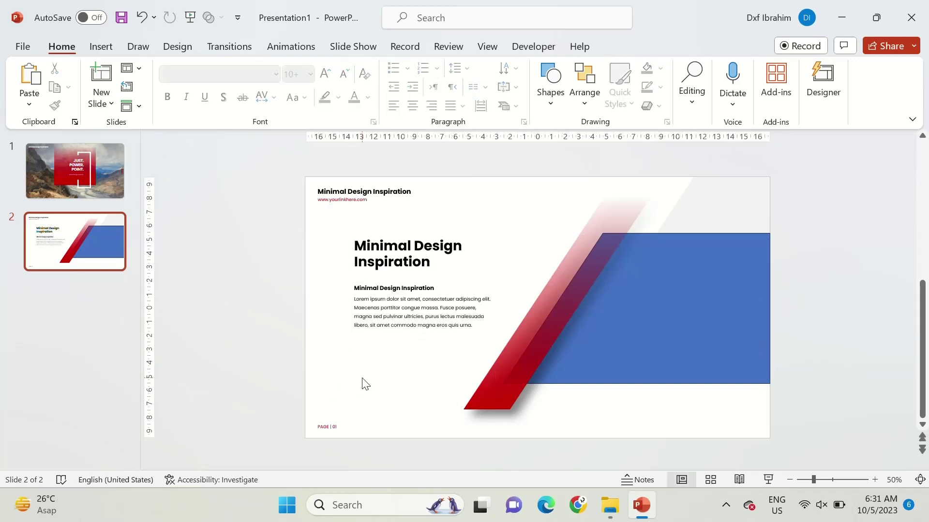
{"action": "left_click", "coordinate": [439, 333]}
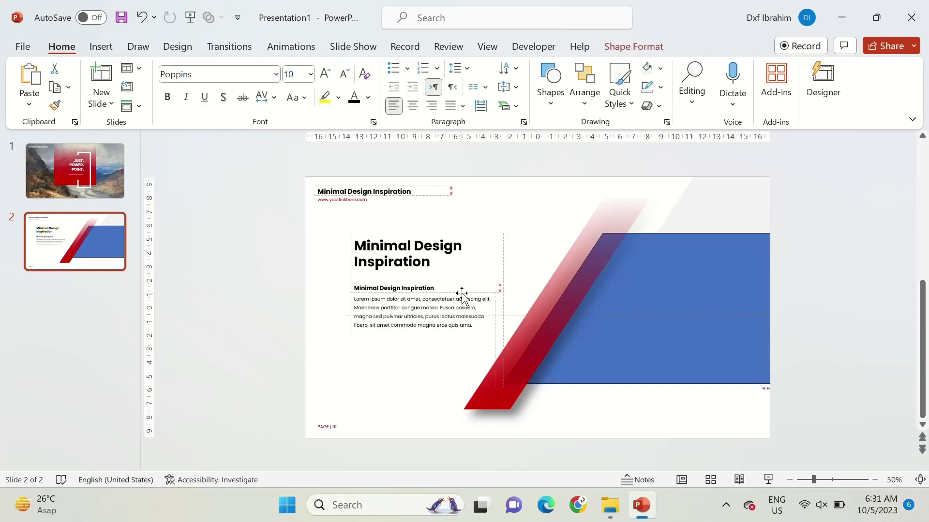
{"action": "left_click_drag", "start_coordinate": [464, 297], "coordinate": [464, 298]}
{"action": "left_click", "coordinate": [428, 379]}
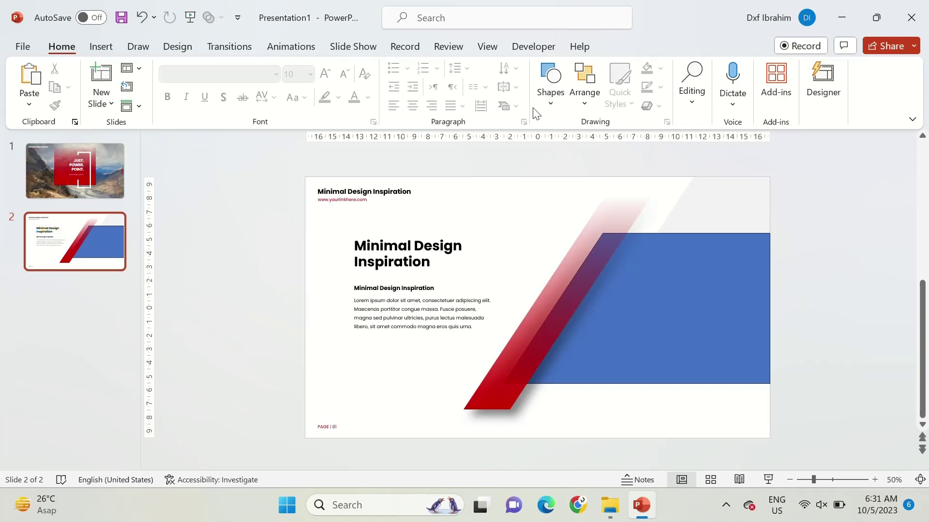
- Draw a small circle below the paragraph and give it the red stripe's gradient style
{"action": "left_click", "coordinate": [539, 99]}
{"action": "left_click", "coordinate": [560, 298]}
{"action": "left_click_drag", "start_coordinate": [350, 340], "coordinate": [370, 360]}
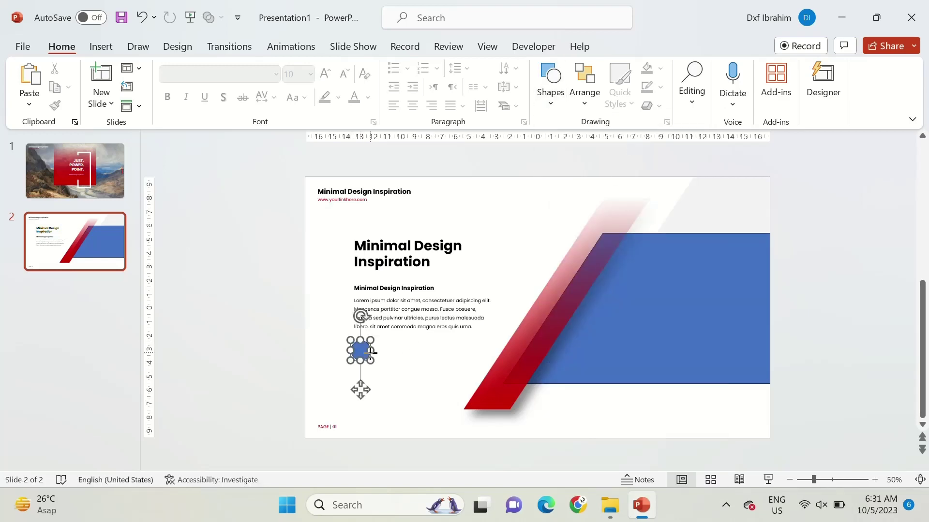
{"action": "scroll", "coordinate": [370, 352], "scroll_direction": "up", "scroll_amount": 5}
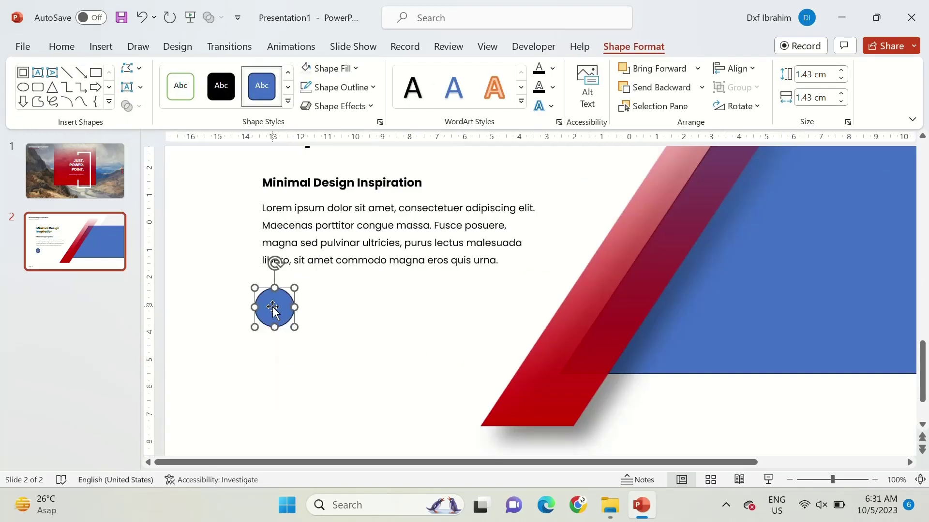
{"action": "key", "text": "ctrl+d"}
{"action": "left_click", "coordinate": [573, 298]}
{"action": "left_click", "coordinate": [61, 45]}
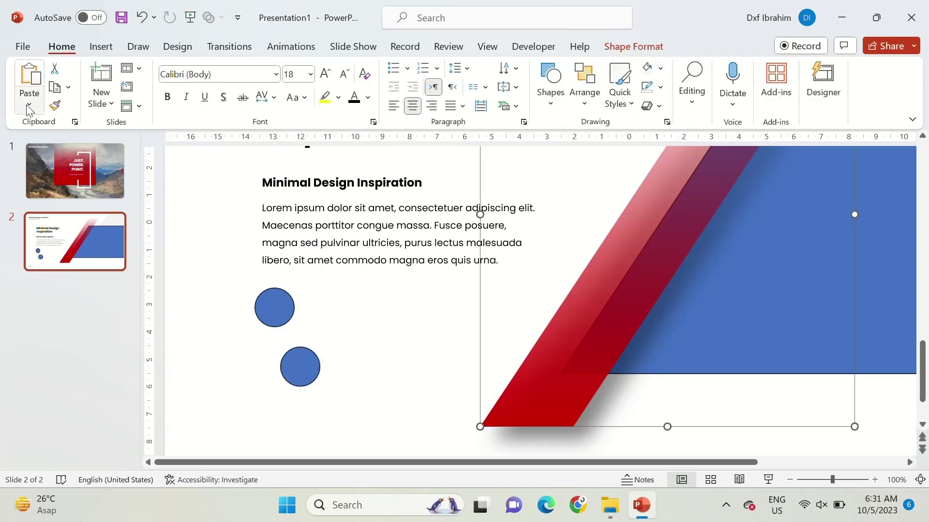
{"action": "left_click", "coordinate": [283, 313]}
{"action": "left_click", "coordinate": [300, 367]}
{"action": "right_click", "coordinate": [300, 366]}
{"action": "left_click", "coordinate": [339, 34]}
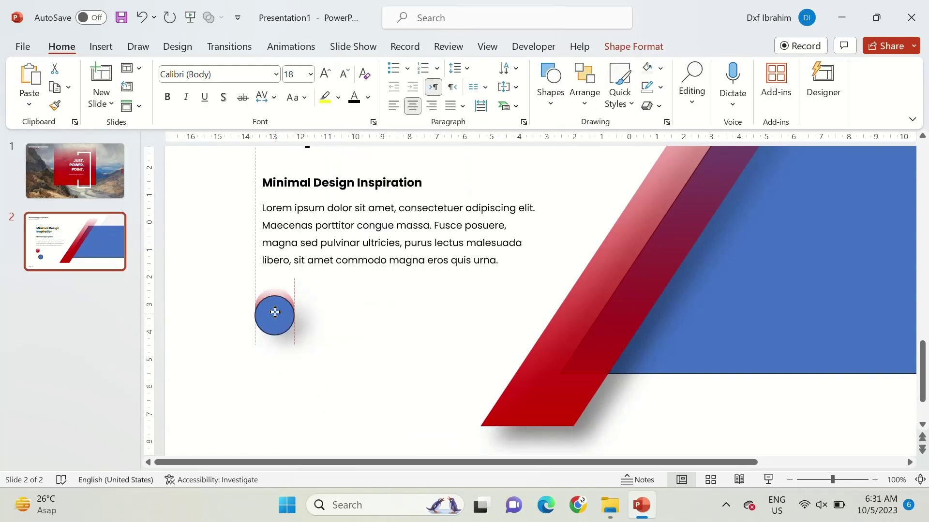
{"action": "left_click", "coordinate": [275, 310]}
- Make the inner circle white, no outline, with 50% transparency
{"action": "scroll", "coordinate": [274, 338], "scroll_direction": "up", "scroll_amount": 10, "text": "ctrl"}
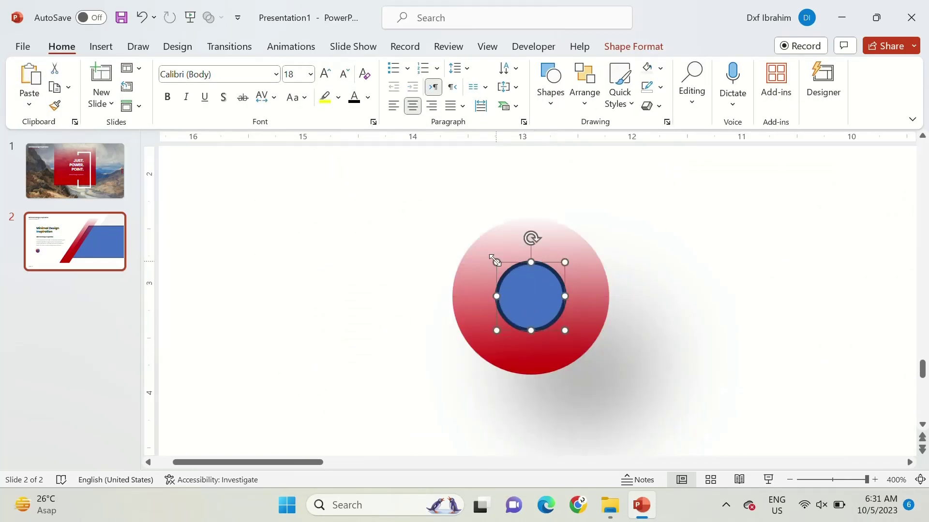
{"action": "left_click", "coordinate": [484, 250]}
{"action": "left_click", "coordinate": [660, 67]}
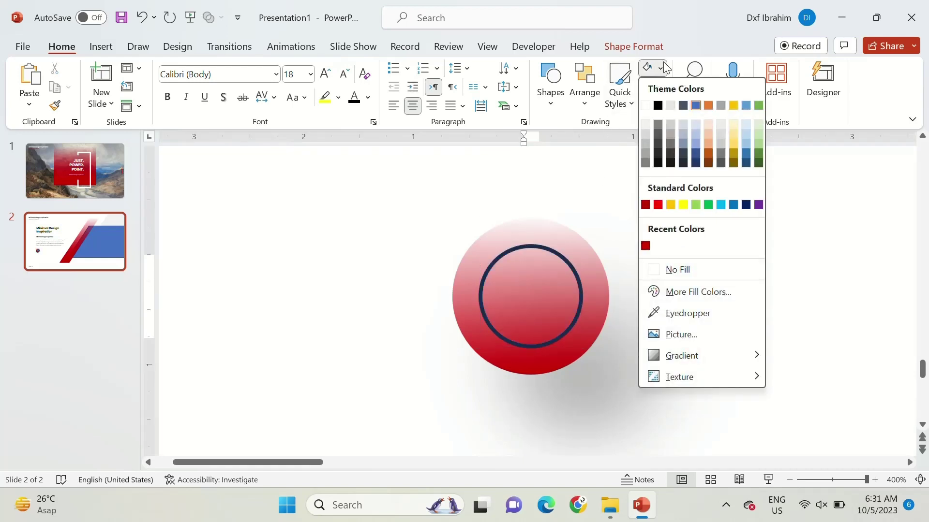
{"action": "left_click", "coordinate": [662, 86]}
{"action": "left_click", "coordinate": [687, 289]}
{"action": "scroll", "coordinate": [466, 261], "scroll_direction": "down", "scroll_amount": 8, "text": "ctrl"}
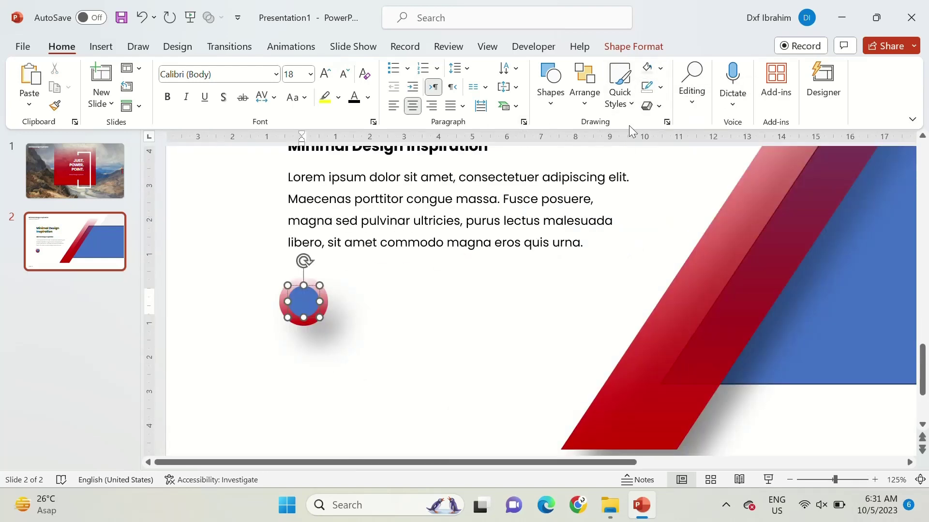
{"action": "left_click", "coordinate": [667, 122]}
{"action": "left_click", "coordinate": [887, 363]}
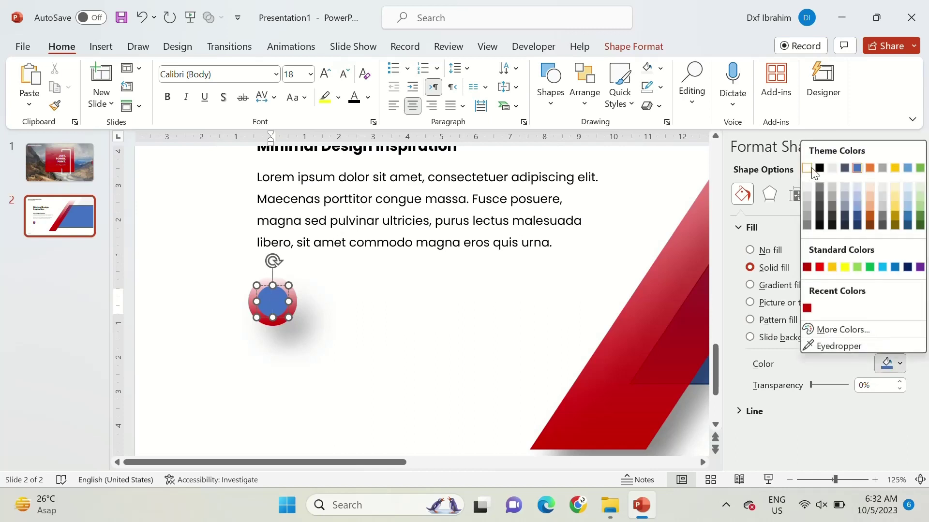
{"action": "left_click", "coordinate": [816, 310]}
{"action": "type", "text": "50"}
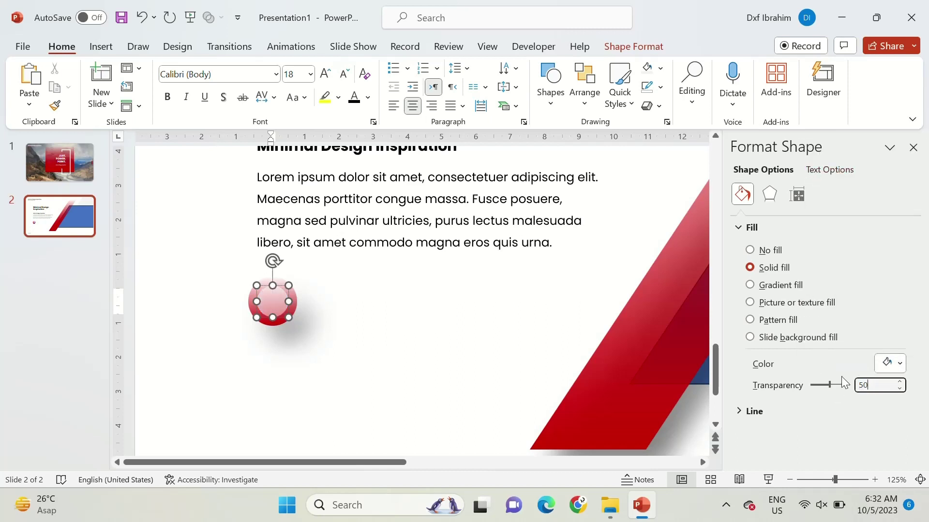
{"action": "left_click", "coordinate": [913, 148]}
{"action": "left_click", "coordinate": [462, 306]}
- Draw a short vertical red arrow line and move it onto the circle
{"action": "left_click", "coordinate": [551, 80]}
{"action": "left_click", "coordinate": [558, 277]}
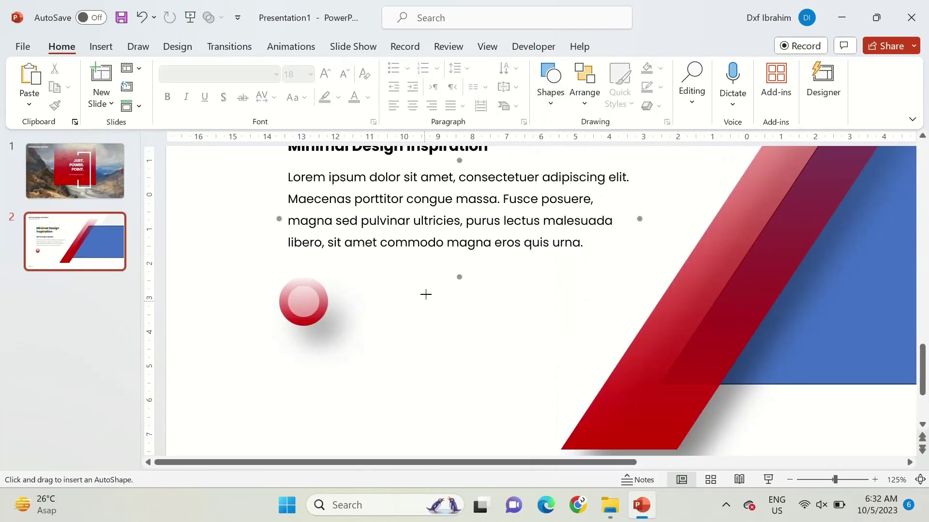
{"action": "left_click_drag", "start_coordinate": [425, 294], "coordinate": [426, 246]}
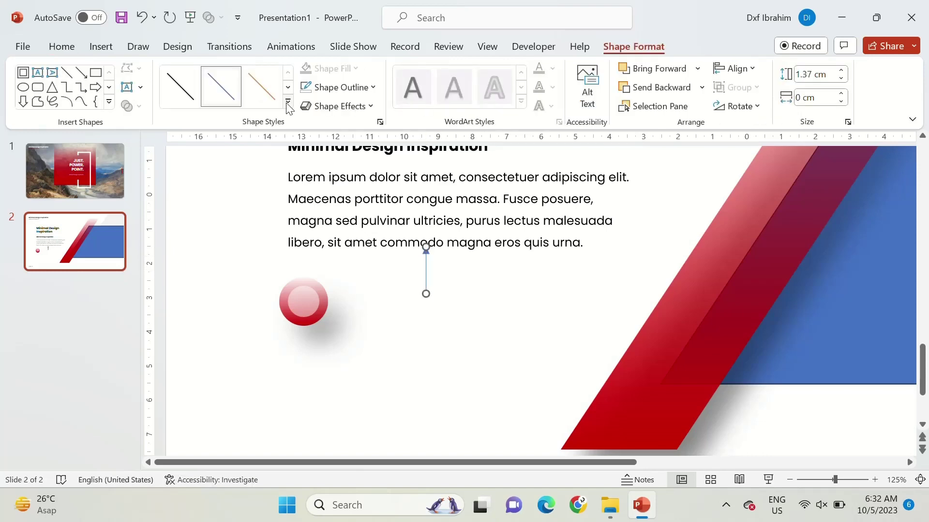
{"action": "left_click", "coordinate": [338, 88]}
{"action": "left_click", "coordinate": [318, 229]}
{"action": "left_click_drag", "start_coordinate": [408, 278], "coordinate": [331, 321]}
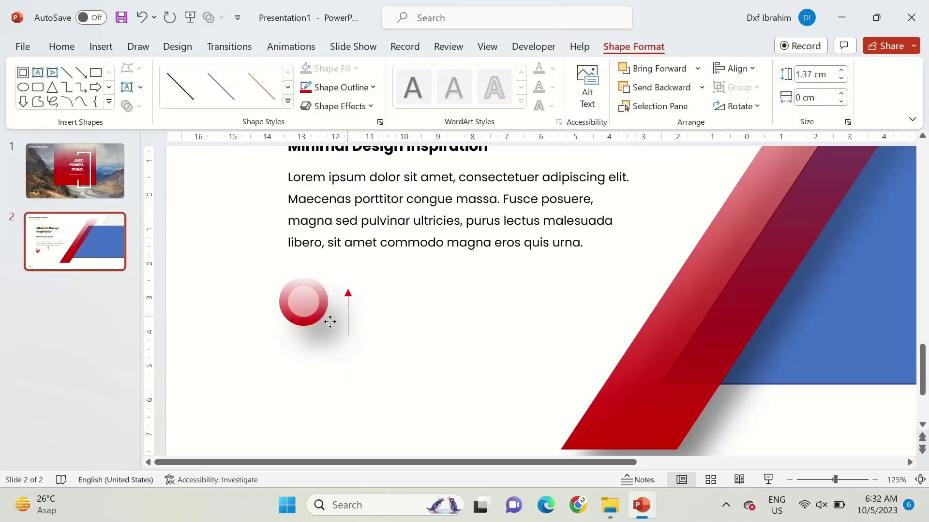
- Copy the subtitle beside the red circle as a narrow, non-bold 'Company here' label
{"action": "left_click", "coordinate": [377, 343]}
{"action": "scroll", "coordinate": [378, 343], "scroll_direction": "down", "scroll_amount": 5}
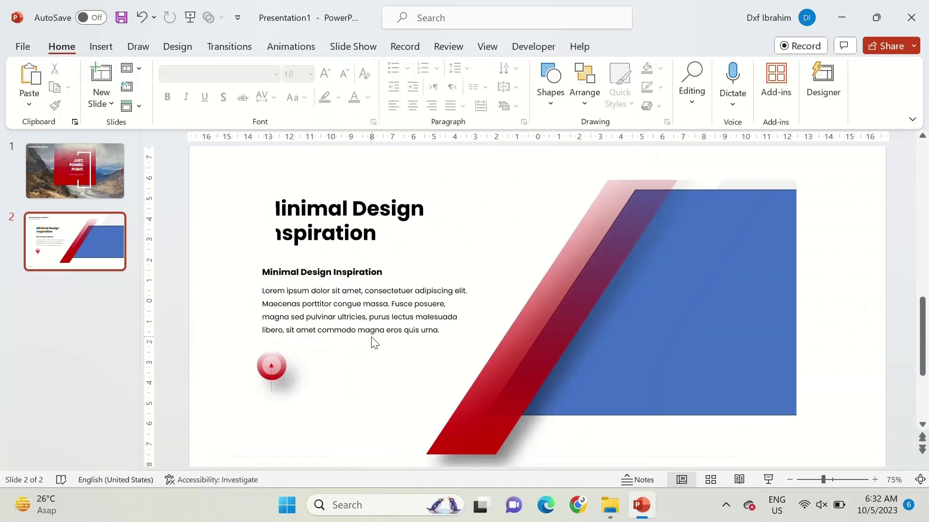
{"action": "left_click", "coordinate": [412, 270]}
{"action": "left_click_drag", "start_coordinate": [413, 269], "coordinate": [445, 359]}
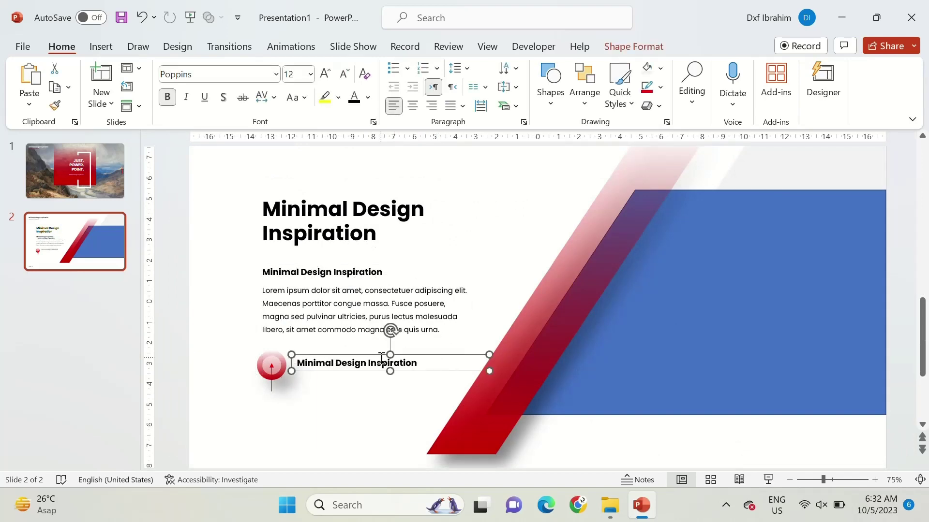
{"action": "type", "text": "c"}
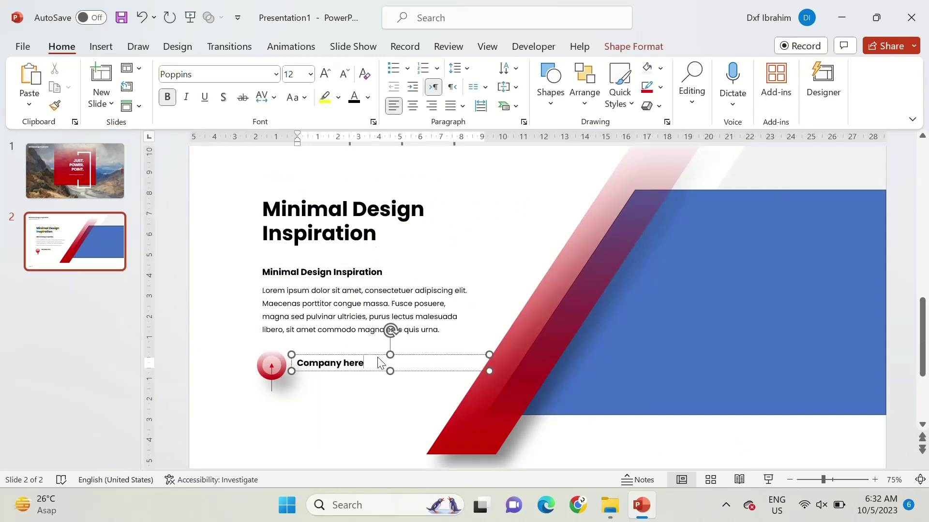
{"action": "scroll", "coordinate": [381, 363], "scroll_direction": "up", "scroll_amount": 8}
{"action": "left_click_drag", "start_coordinate": [765, 301], "coordinate": [555, 301]}
{"action": "key", "text": "ctrl+b"}
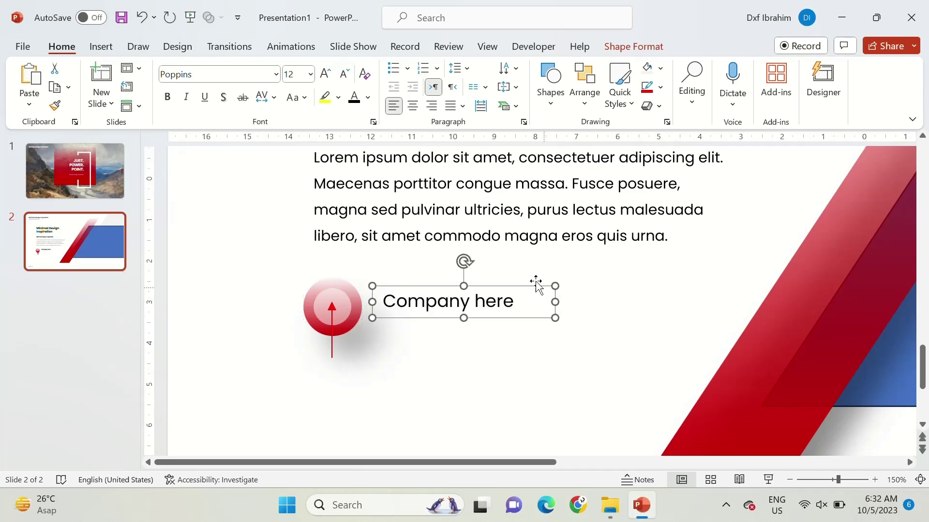
- Duplicate the label below at 7 pt without italic, and colour the top label red
{"action": "scroll", "coordinate": [466, 331], "scroll_direction": "down", "scroll_amount": 3}
{"action": "left_click_drag", "start_coordinate": [498, 348], "coordinate": [428, 188]}
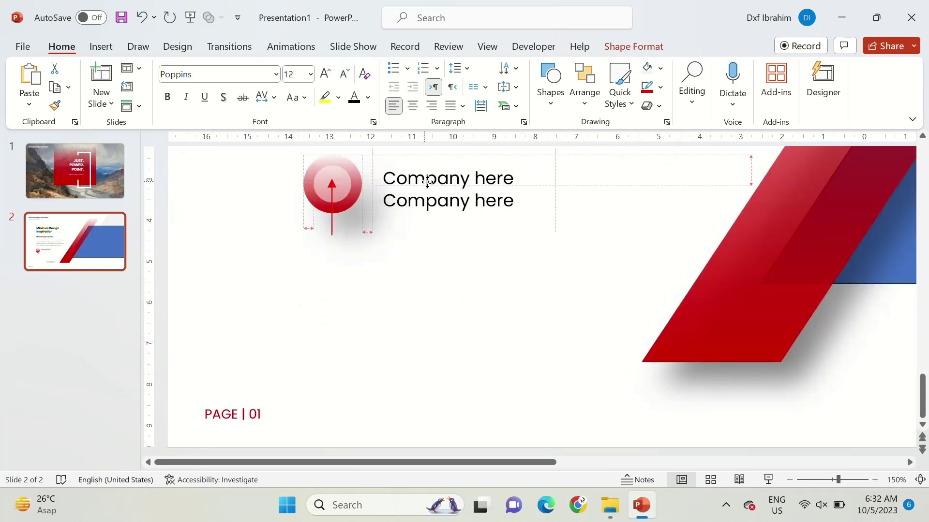
{"action": "left_click", "coordinate": [344, 74]}
{"action": "left_click", "coordinate": [345, 74]}
{"action": "left_click", "coordinate": [345, 74]}
{"action": "left_click", "coordinate": [344, 74]}
{"action": "left_click", "coordinate": [345, 74]}
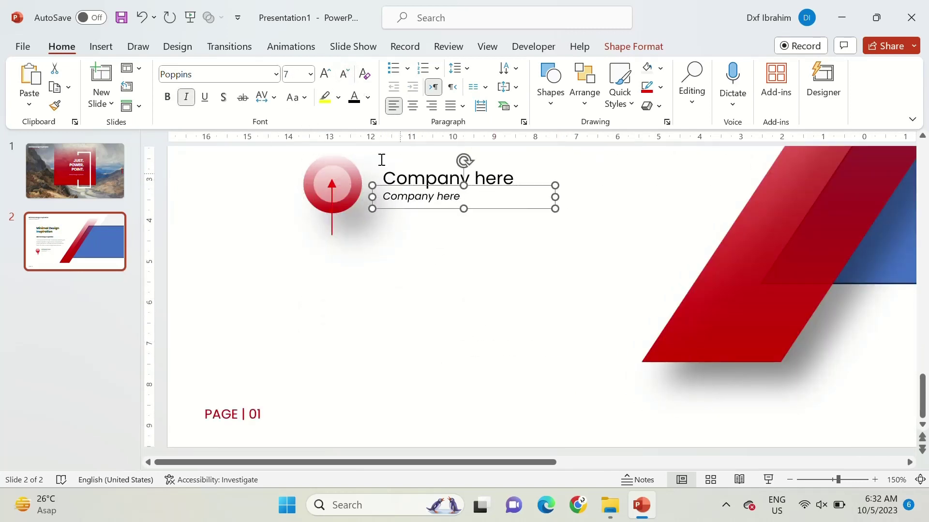
{"action": "key", "text": "ctrl+i"}
{"action": "left_click", "coordinate": [368, 97]}
{"action": "left_click", "coordinate": [352, 272]}
{"action": "scroll", "coordinate": [456, 292], "scroll_direction": "down", "scroll_amount": 5}
{"action": "scroll", "coordinate": [447, 315], "scroll_direction": "down", "scroll_amount": 3}
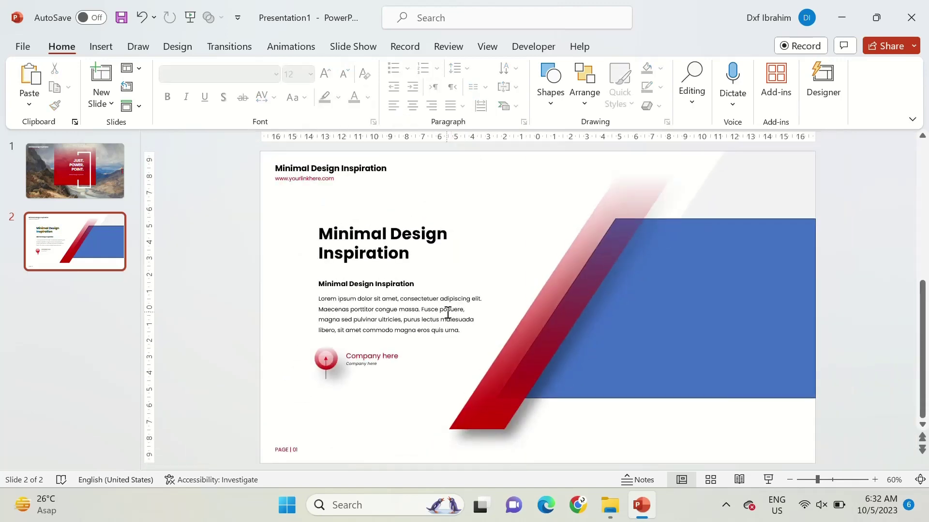
{"action": "left_click", "coordinate": [692, 358]}
- Delete the blue panel and intersect the Picture layout's placeholder with its slanted shape in Slide Master
{"action": "left_click", "coordinate": [750, 192], "text": "shift"}
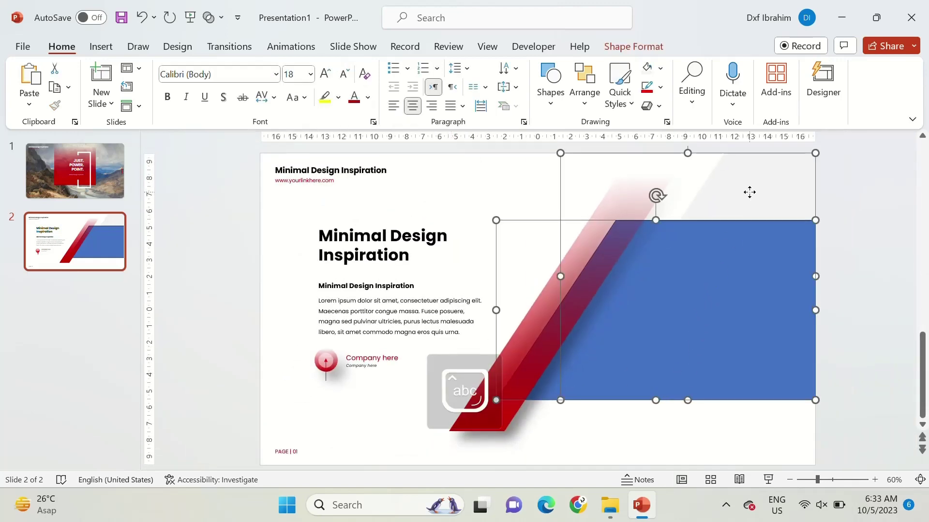
{"action": "key", "text": "Delete"}
{"action": "left_click", "coordinate": [487, 46]}
{"action": "left_click", "coordinate": [203, 95]}
{"action": "left_click", "coordinate": [77, 264]}
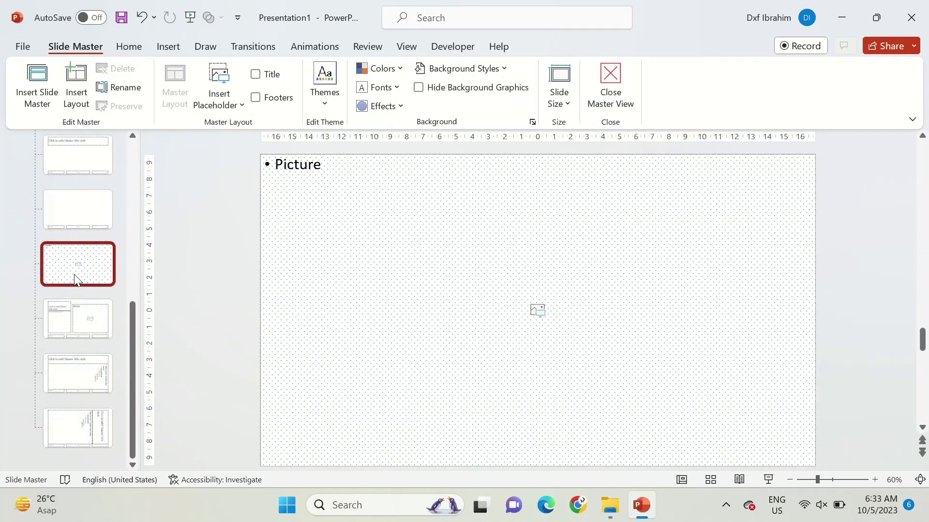
{"action": "left_click", "coordinate": [77, 319]}
{"action": "key", "text": "ctrl+v"}
{"action": "left_click", "coordinate": [553, 46]}
{"action": "left_click", "coordinate": [127, 106]}
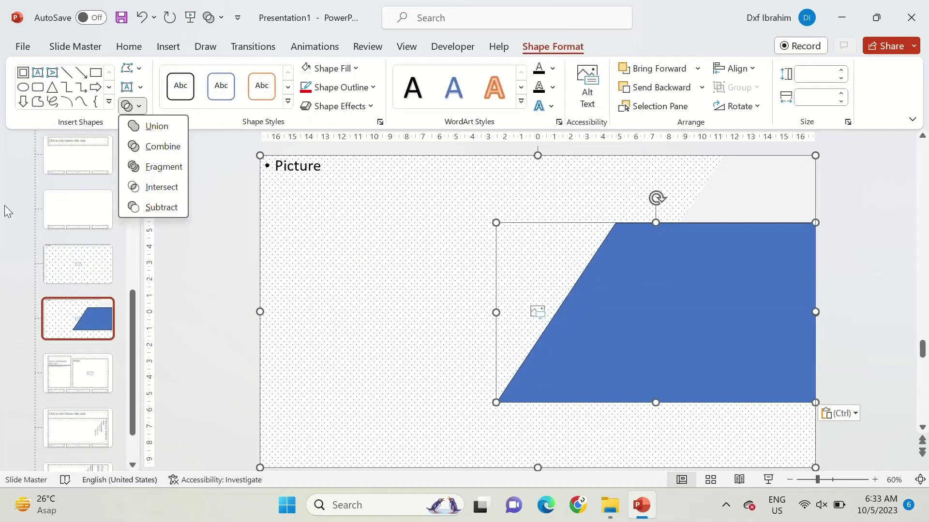
{"action": "left_click", "coordinate": [145, 186]}
{"action": "right_click", "coordinate": [631, 271]}
{"action": "left_click", "coordinate": [380, 297]}
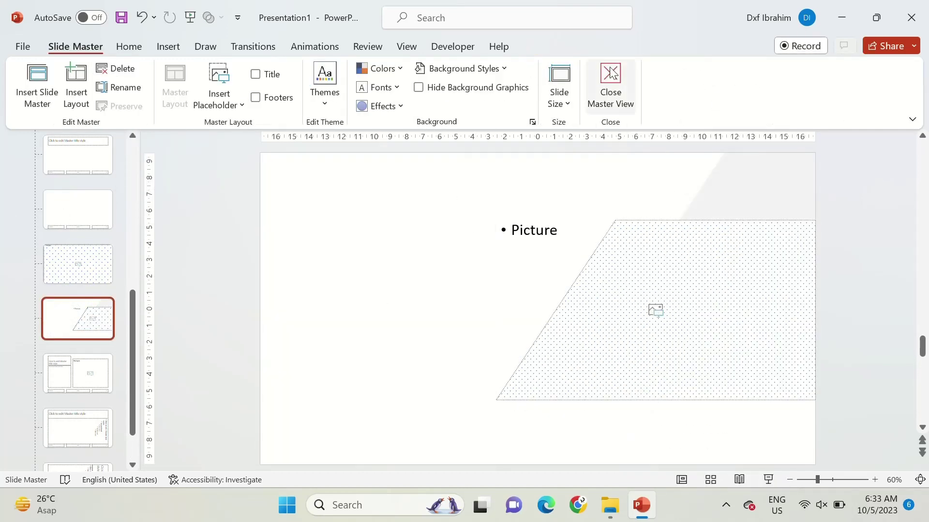
- Apply the Picture layout to slide 2 and drop the starry night photo into it
{"action": "left_click", "coordinate": [608, 85]}
{"action": "left_click", "coordinate": [137, 68]}
{"action": "left_click", "coordinate": [216, 262]}
{"action": "right_click", "coordinate": [634, 250]}
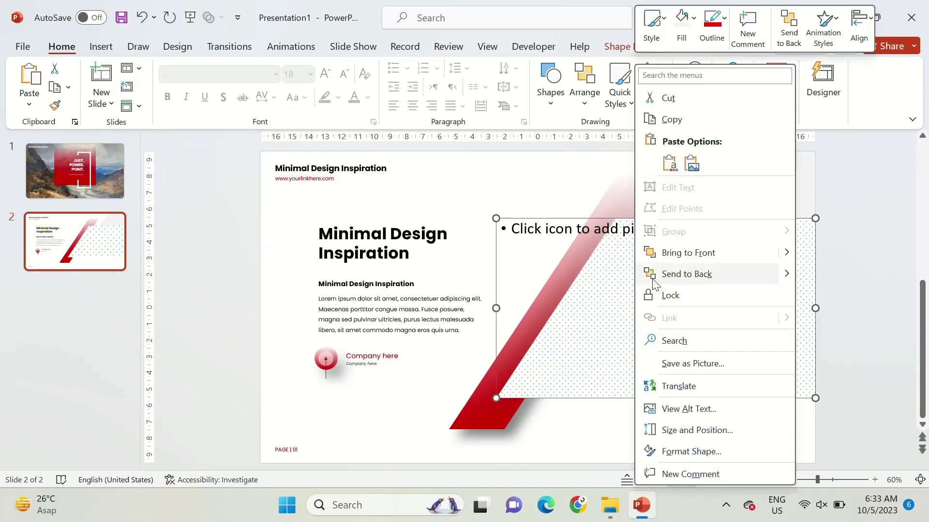
{"action": "key", "text": "Escape"}
{"action": "left_click", "coordinate": [607, 517]}
{"action": "left_click_drag", "start_coordinate": [404, 280], "coordinate": [664, 425]}
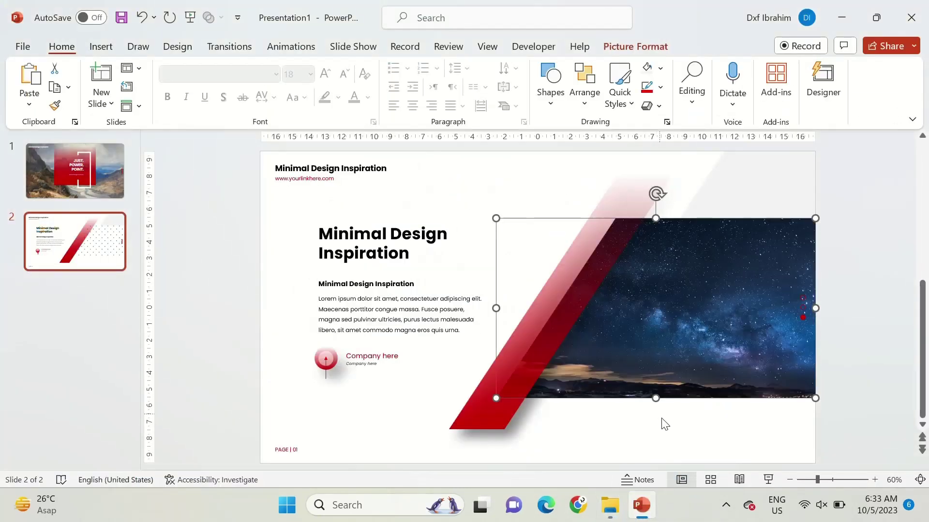
{"action": "left_click", "coordinate": [665, 426]}
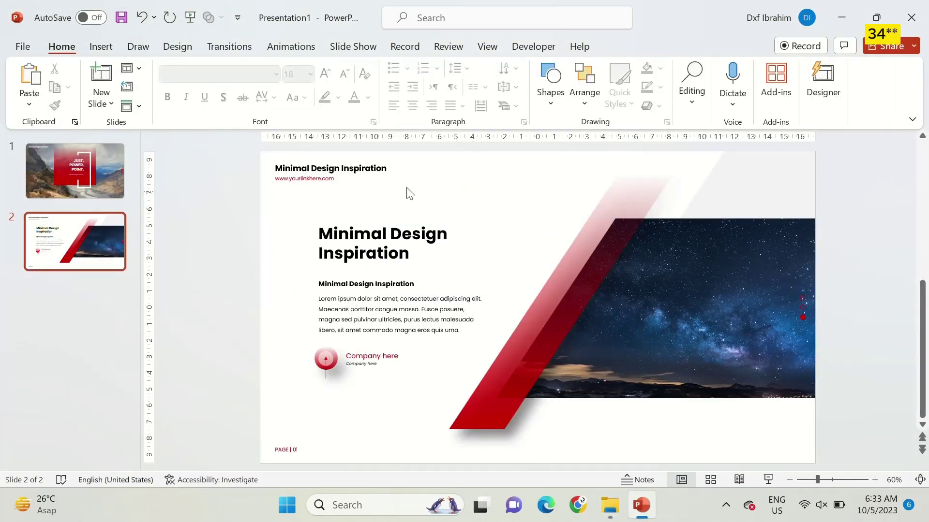
- Copy the header, page number and dots onto a new blank slide 3
{"action": "left_click", "coordinate": [330, 170]}
{"action": "left_click", "coordinate": [286, 452], "text": "shift"}
{"action": "left_click", "coordinate": [802, 308], "text": "shift"}
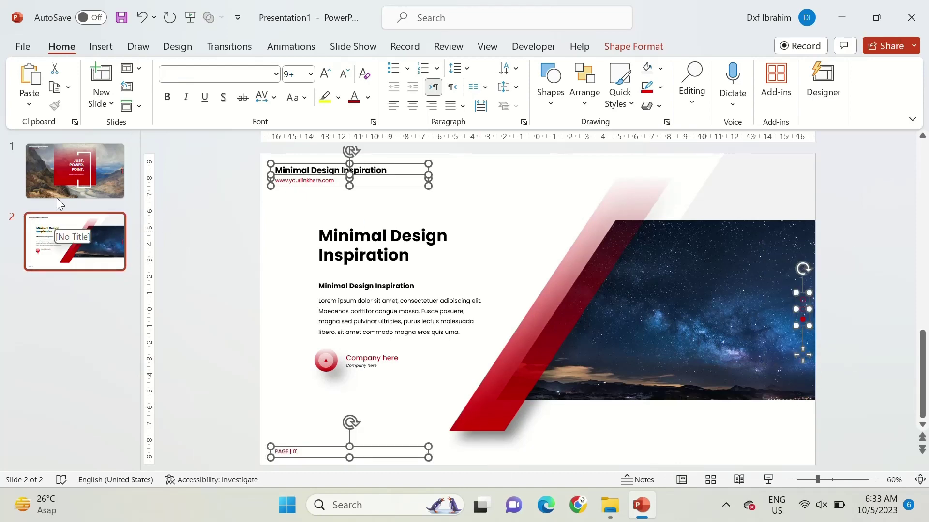
{"action": "key", "text": "ctrl+c"}
{"action": "left_click", "coordinate": [102, 104]}
{"action": "left_click", "coordinate": [126, 315]}
{"action": "key", "text": "ctrl+v"}
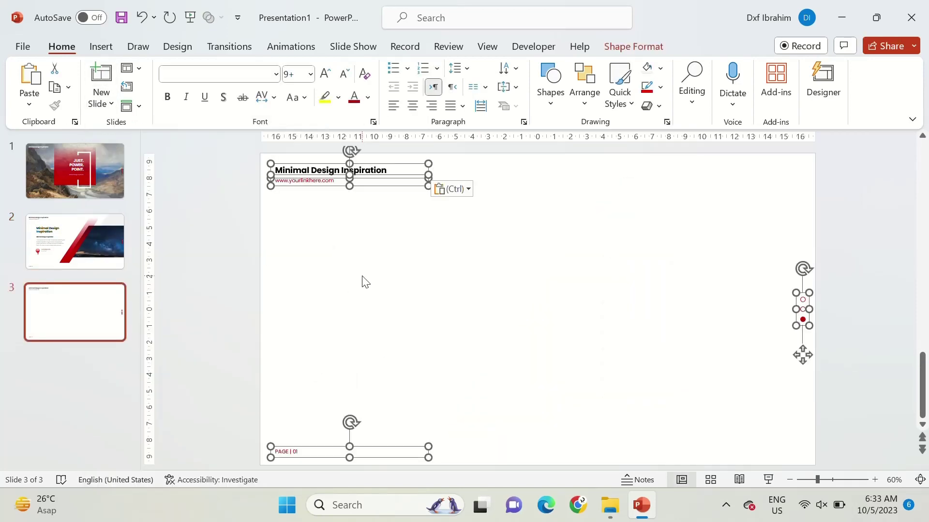
{"action": "left_click", "coordinate": [365, 282]}
- Draw a tall rectangle on the right half and a small square beside its top
{"action": "left_click", "coordinate": [550, 82]}
{"action": "left_click", "coordinate": [545, 238]}
{"action": "mouse_move", "coordinate": [554, 176]}
{"action": "left_mouse_down"}
{"action": "mouse_move", "coordinate": [586, 307]}
{"action": "mouse_move", "coordinate": [706, 435]}
{"action": "left_mouse_up"}
{"action": "left_click", "coordinate": [765, 406]}
{"action": "left_click", "coordinate": [551, 83]}
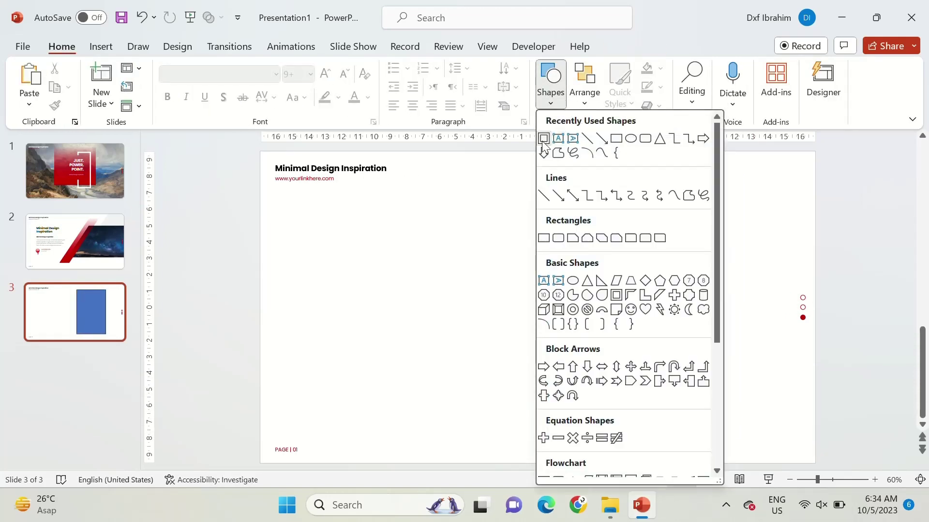
{"action": "left_click", "coordinate": [617, 140]}
{"action": "left_click_drag", "start_coordinate": [746, 204], "coordinate": [738, 189]}
{"action": "scroll", "coordinate": [738, 189], "scroll_direction": "up", "scroll_amount": 2}
{"action": "scroll", "coordinate": [737, 189], "scroll_direction": "up", "scroll_amount": 2}
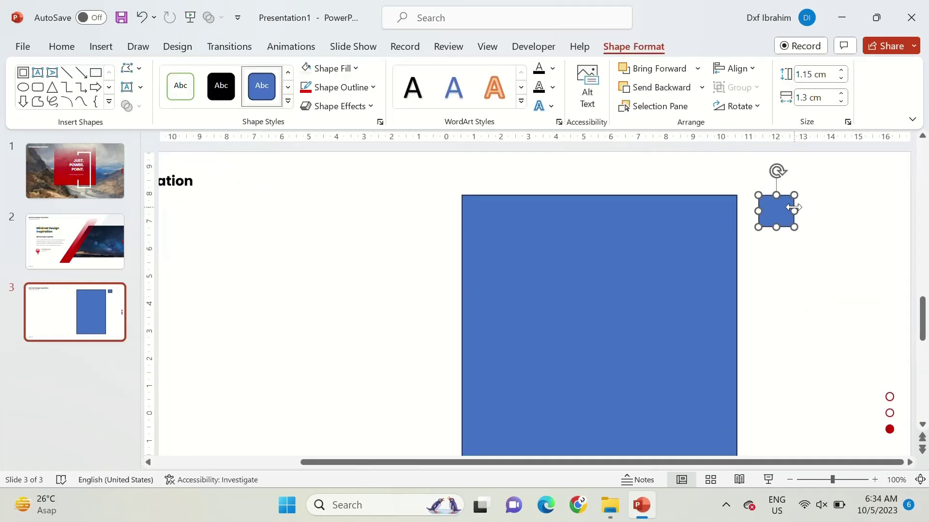
{"action": "left_click", "coordinate": [422, 223]}
{"action": "scroll", "coordinate": [423, 223], "scroll_direction": "down", "scroll_amount": 4}
- Insert the brick-wall, target and city-buildings stock icons from the Icons library
{"action": "left_click", "coordinate": [102, 47]}
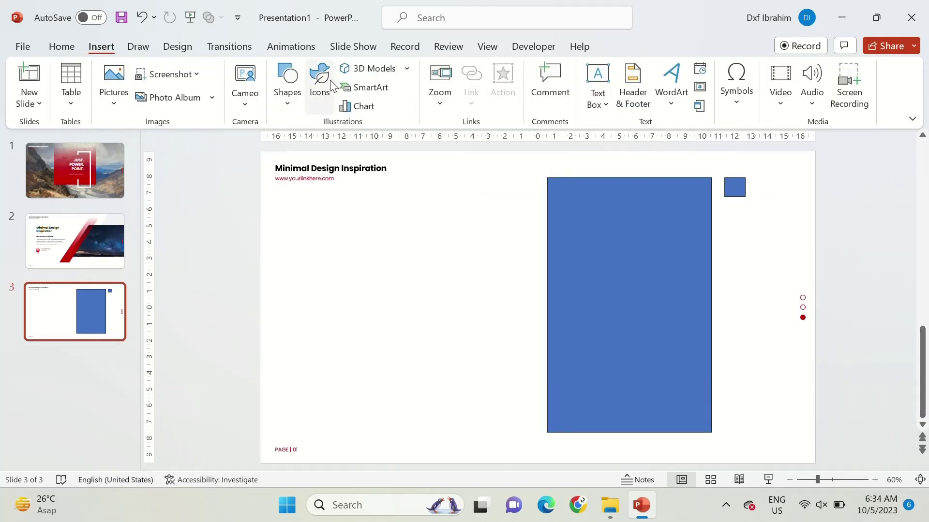
{"action": "left_click", "coordinate": [332, 83]}
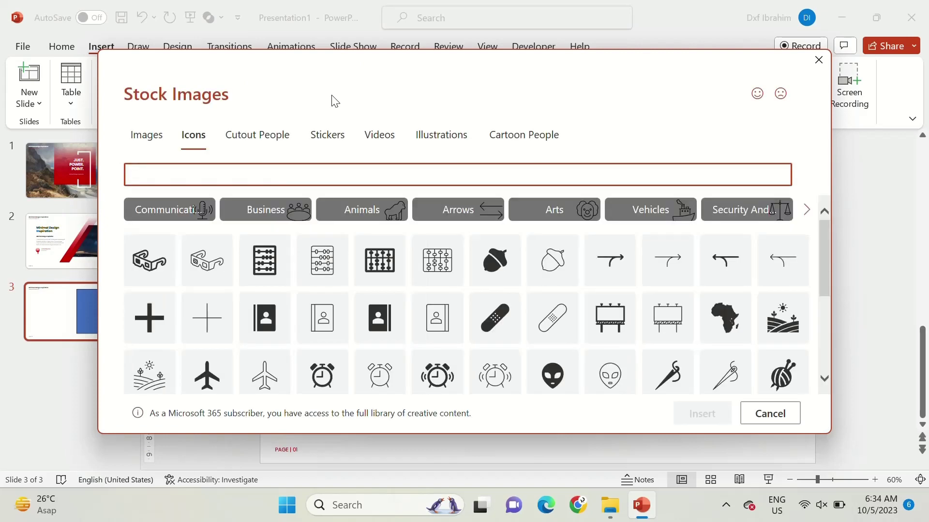
{"action": "scroll", "coordinate": [480, 305], "scroll_direction": "down", "scroll_amount": 5}
{"action": "scroll", "coordinate": [481, 300], "scroll_direction": "down", "scroll_amount": 3}
{"action": "scroll", "coordinate": [481, 300], "scroll_direction": "down", "scroll_amount": 5}
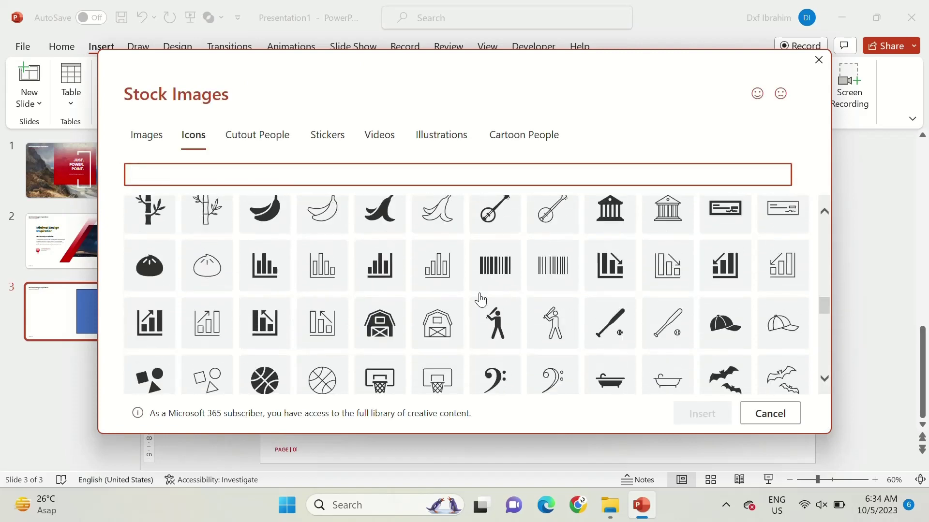
{"action": "scroll", "coordinate": [481, 299], "scroll_direction": "down", "scroll_amount": 5}
{"action": "scroll", "coordinate": [482, 298], "scroll_direction": "down", "scroll_amount": 5}
{"action": "scroll", "coordinate": [481, 296], "scroll_direction": "down", "scroll_amount": 3}
{"action": "scroll", "coordinate": [482, 296], "scroll_direction": "down", "scroll_amount": 5}
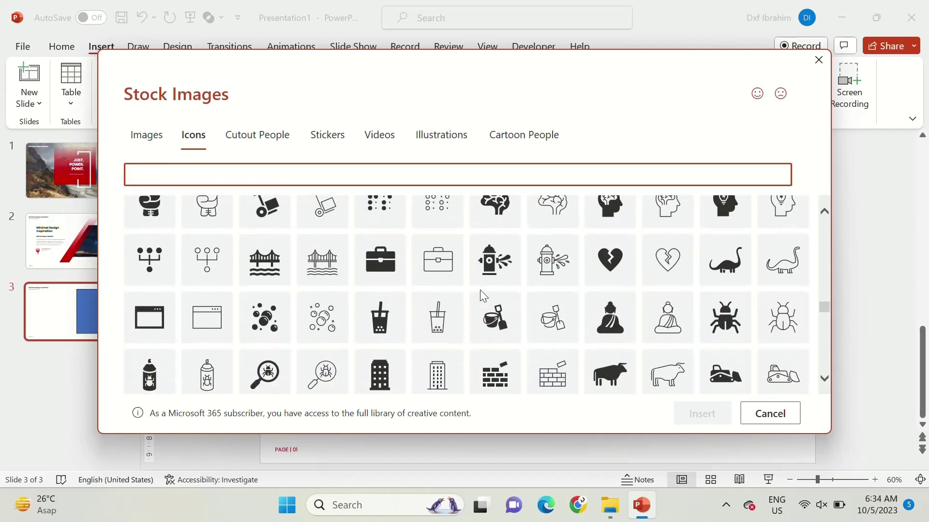
{"action": "scroll", "coordinate": [482, 296], "scroll_direction": "down", "scroll_amount": 2}
{"action": "left_click", "coordinate": [496, 257]}
{"action": "left_click", "coordinate": [155, 315]}
{"action": "scroll", "coordinate": [401, 313], "scroll_direction": "down", "scroll_amount": 3}
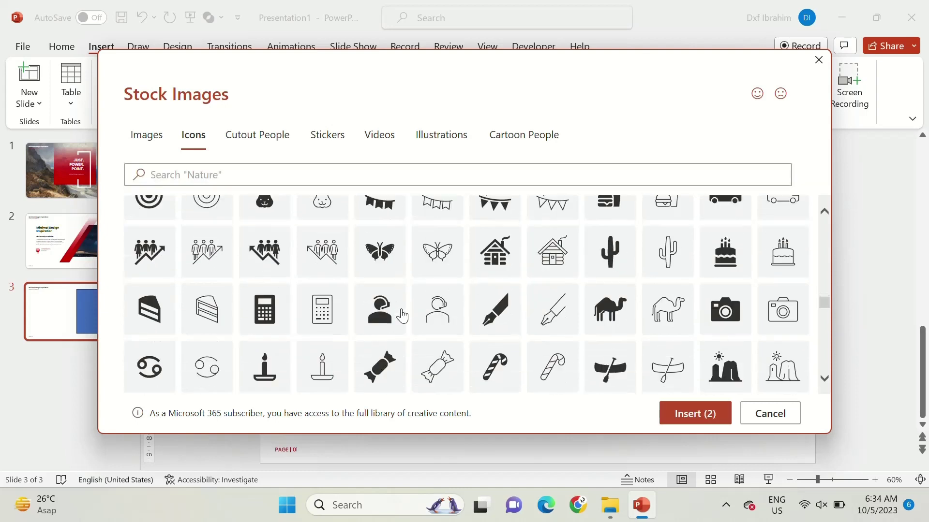
{"action": "scroll", "coordinate": [400, 314], "scroll_direction": "down", "scroll_amount": 5}
{"action": "scroll", "coordinate": [401, 315], "scroll_direction": "down", "scroll_amount": 5}
{"action": "scroll", "coordinate": [402, 317], "scroll_direction": "down", "scroll_amount": 5}
{"action": "scroll", "coordinate": [416, 324], "scroll_direction": "down", "scroll_amount": 1}
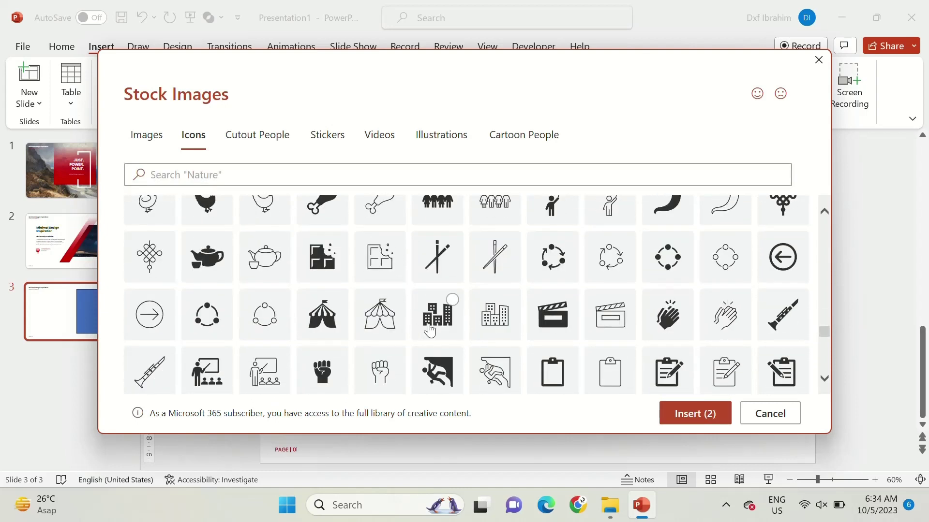
{"action": "left_click", "coordinate": [688, 415]}
- Duplicate the small square into a vertical stack and place the brick, target and buildings icons inside
{"action": "left_click_drag", "start_coordinate": [564, 278], "coordinate": [759, 225]}
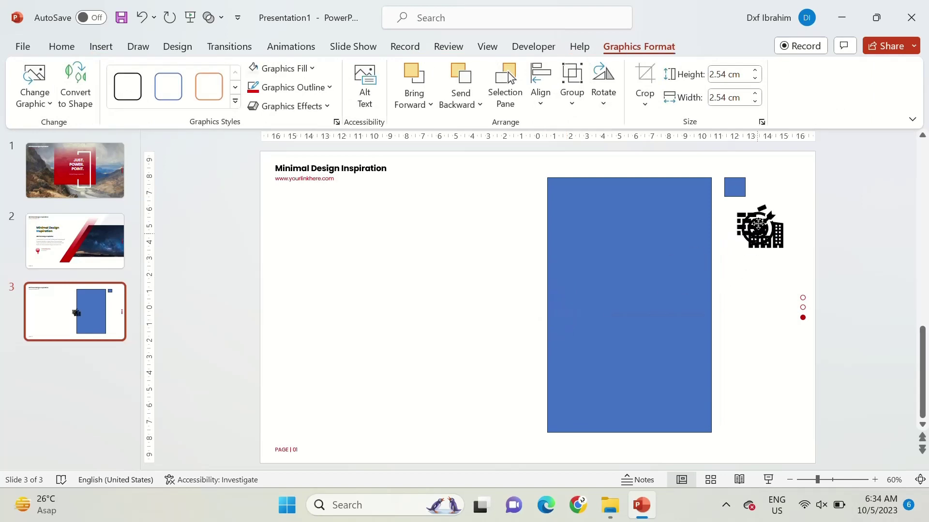
{"action": "scroll", "coordinate": [798, 190], "scroll_direction": "up", "scroll_amount": 4, "text": "ctrl"}
{"action": "scroll", "coordinate": [798, 190], "scroll_direction": "up", "scroll_amount": 3, "text": "ctrl"}
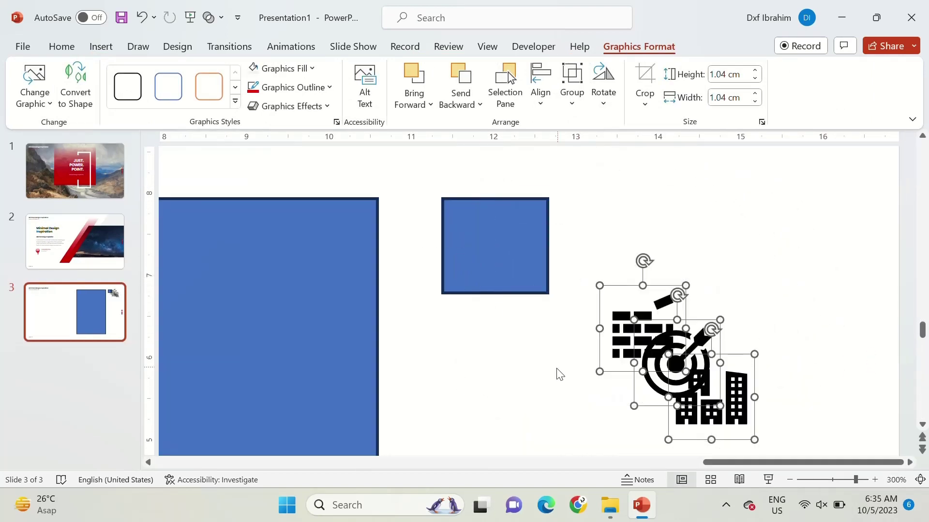
{"action": "left_click_drag", "start_coordinate": [629, 339], "coordinate": [477, 250]}
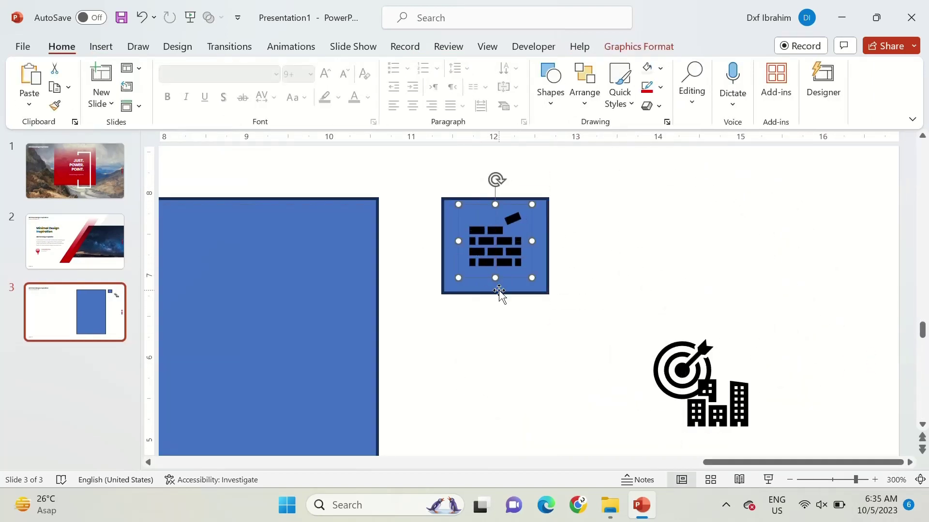
{"action": "left_click_drag", "start_coordinate": [500, 292], "coordinate": [500, 432]}
{"action": "scroll", "coordinate": [521, 363], "scroll_direction": "down", "scroll_amount": 2, "text": "ctrl"}
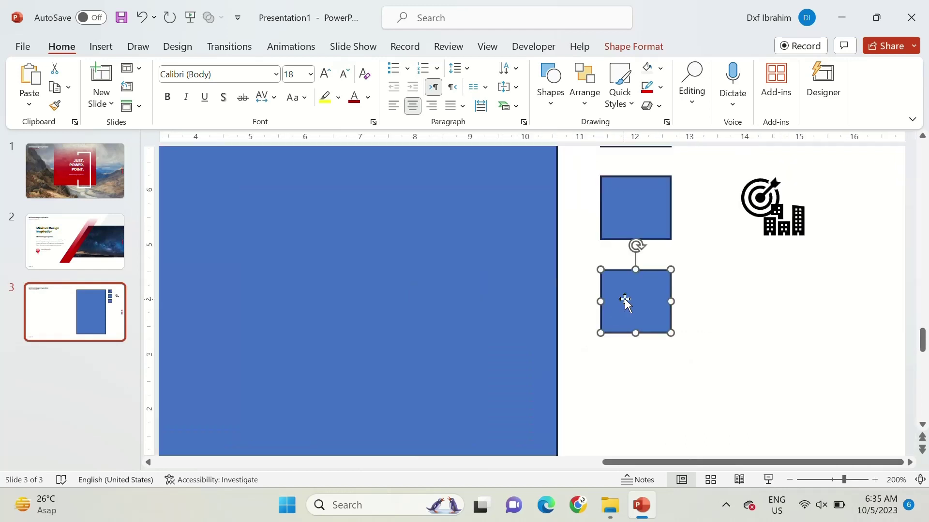
{"action": "scroll", "coordinate": [625, 301], "scroll_direction": "up", "scroll_amount": 2}
{"action": "left_click", "coordinate": [637, 264]}
{"action": "right_click", "coordinate": [790, 273]}
{"action": "left_click_drag", "start_coordinate": [721, 252], "coordinate": [661, 260]}
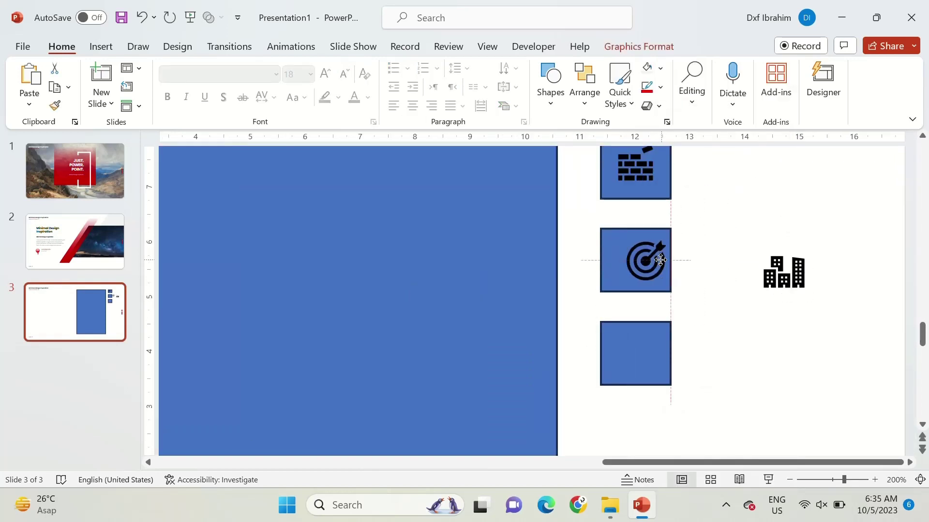
{"action": "left_click_drag", "start_coordinate": [770, 287], "coordinate": [630, 359]}
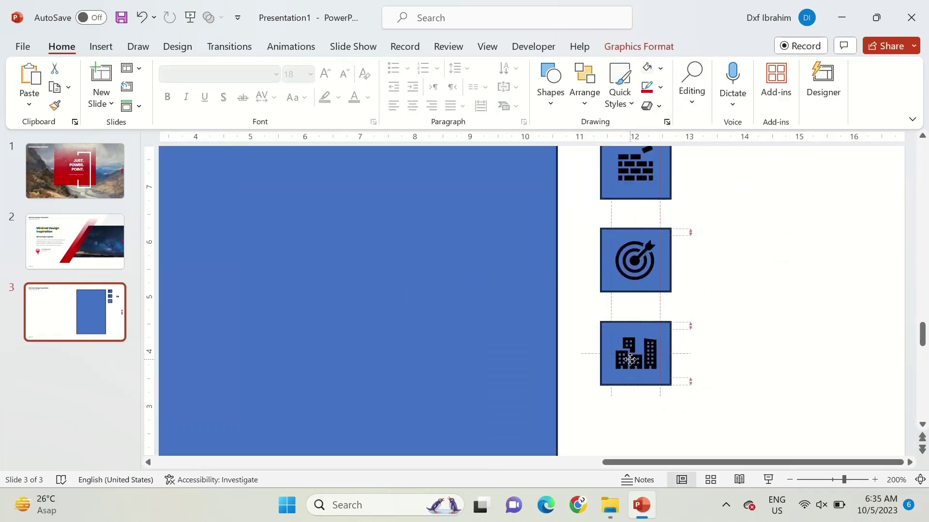
{"action": "scroll", "coordinate": [631, 359], "scroll_direction": "up", "scroll_amount": 2}
- Remove the brick square's blue fill and set the squares' outline weight
{"action": "left_click", "coordinate": [665, 245]}
{"action": "left_click", "coordinate": [670, 307], "text": "shift"}
{"action": "left_click", "coordinate": [718, 379]}
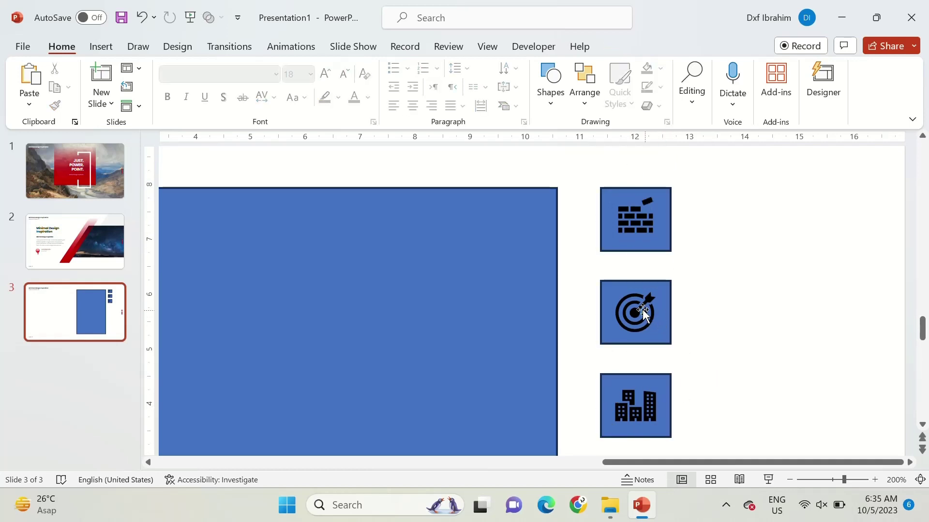
{"action": "left_click", "coordinate": [638, 46]}
{"action": "left_click", "coordinate": [76, 84]}
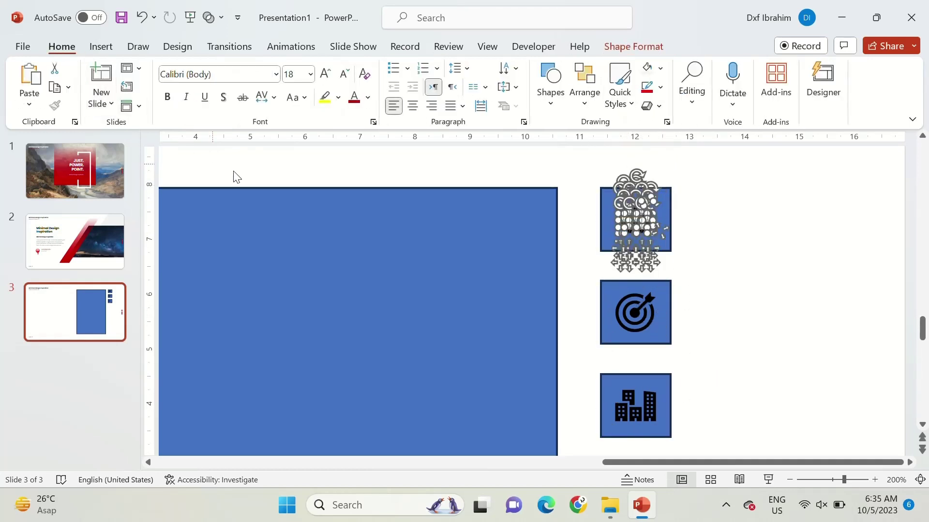
{"action": "left_click", "coordinate": [660, 68]}
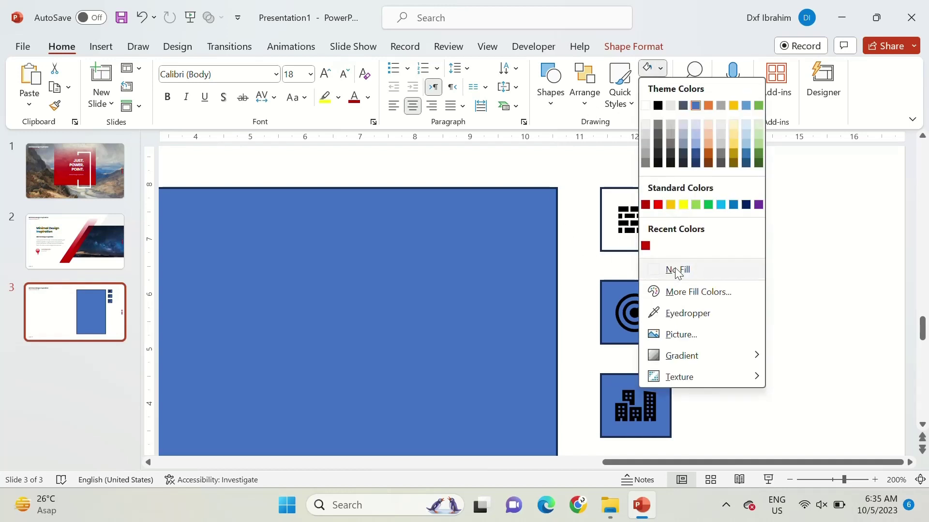
{"action": "left_click", "coordinate": [690, 269]}
{"action": "left_click", "coordinate": [661, 87]}
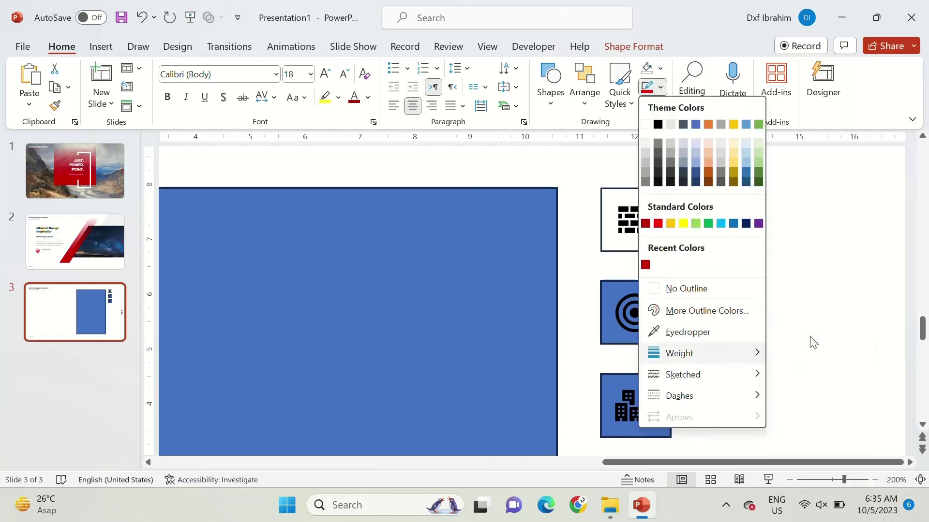
{"action": "key", "text": "Escape"}
{"action": "left_click", "coordinate": [660, 87]}
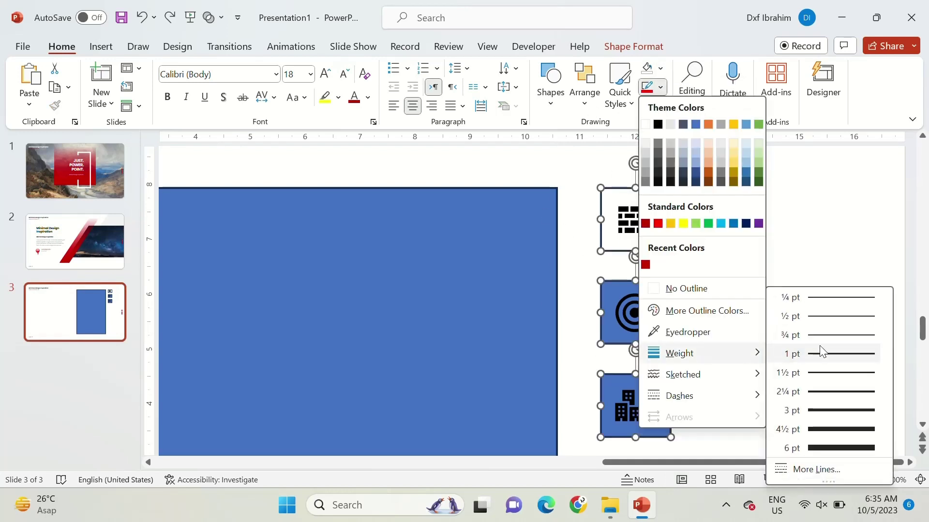
{"action": "left_click", "coordinate": [822, 354]}
{"action": "left_click", "coordinate": [678, 342]}
- Give the buildings square no fill and fill the middle target square dark grey
{"action": "left_click", "coordinate": [635, 411]}
{"action": "left_click", "coordinate": [652, 70]}
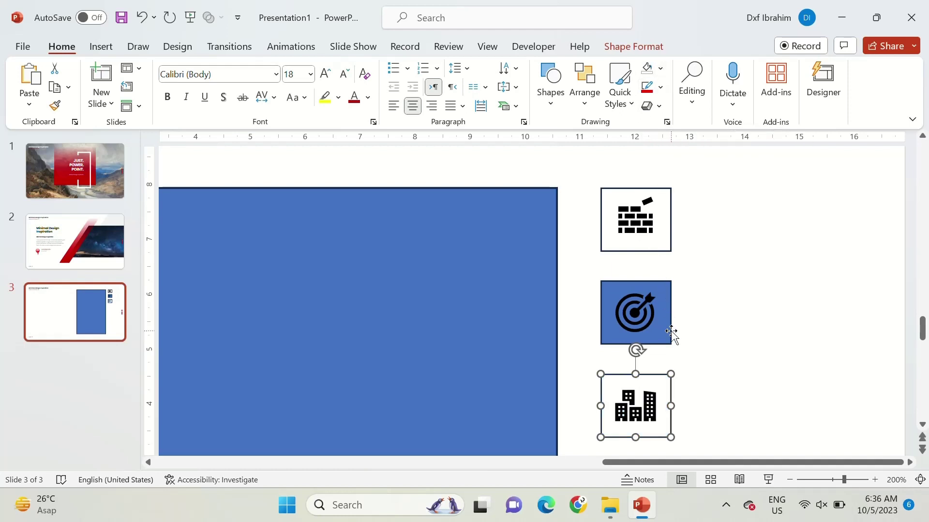
{"action": "left_click", "coordinate": [646, 317]}
{"action": "left_click", "coordinate": [660, 68]}
{"action": "left_click", "coordinate": [648, 92]}
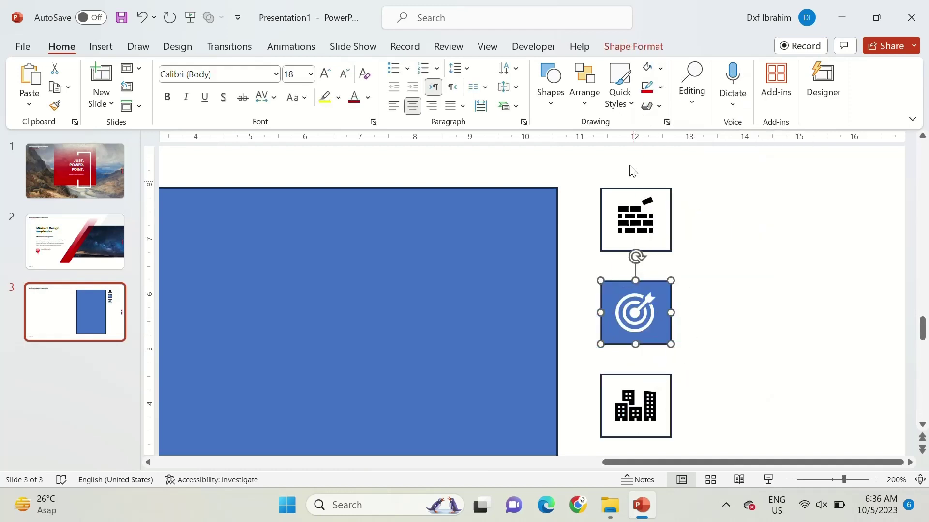
{"action": "left_click", "coordinate": [660, 68]}
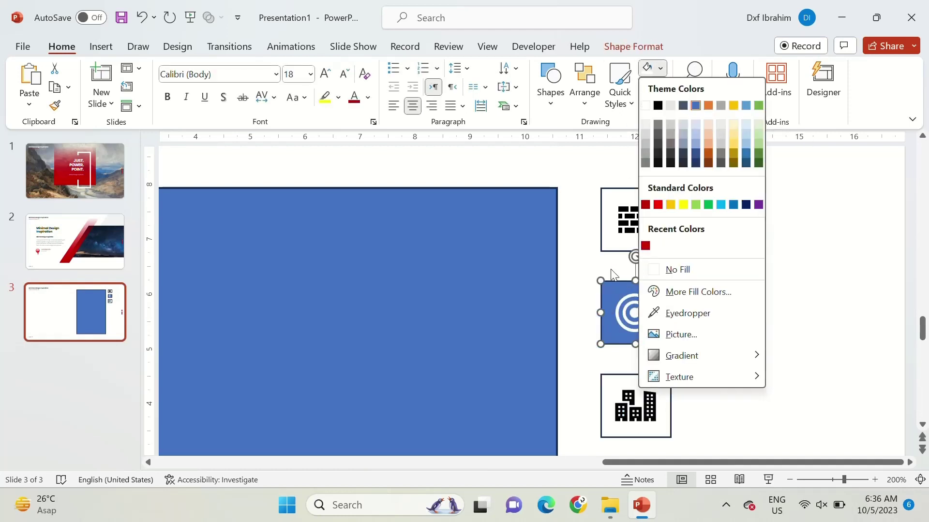
{"action": "left_click", "coordinate": [658, 144]}
{"action": "left_click", "coordinate": [651, 227]}
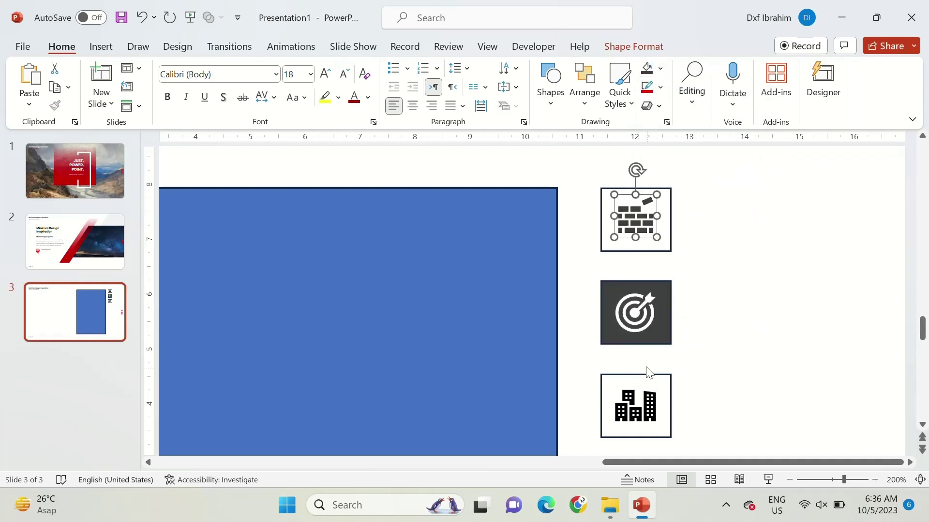
{"action": "left_click", "coordinate": [649, 379]}
{"action": "left_click", "coordinate": [748, 356]}
{"action": "scroll", "coordinate": [755, 353], "scroll_direction": "down", "scroll_amount": 5, "text": "ctrl"}
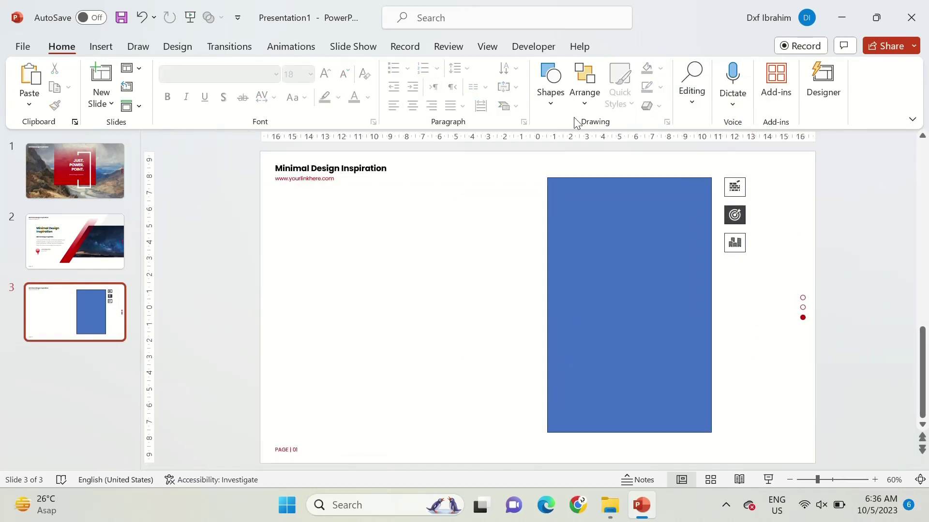
- Copy the title, rotate it 90° below the icons, retype it as COMPANY HERE and shorten it
{"action": "left_click", "coordinate": [408, 173]}
{"action": "left_click_drag", "start_coordinate": [421, 176], "coordinate": [798, 296]}
{"action": "left_click", "coordinate": [633, 46]}
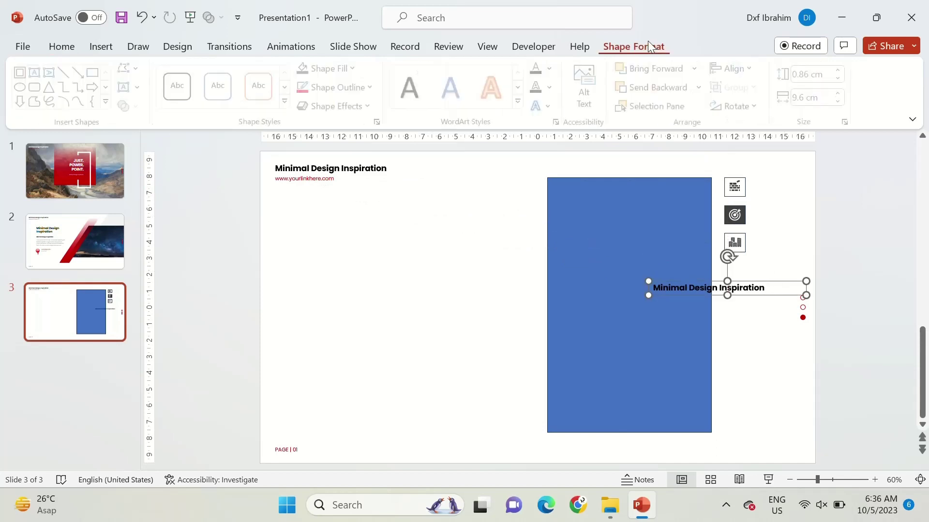
{"action": "left_click_drag", "start_coordinate": [733, 278], "coordinate": [747, 320]}
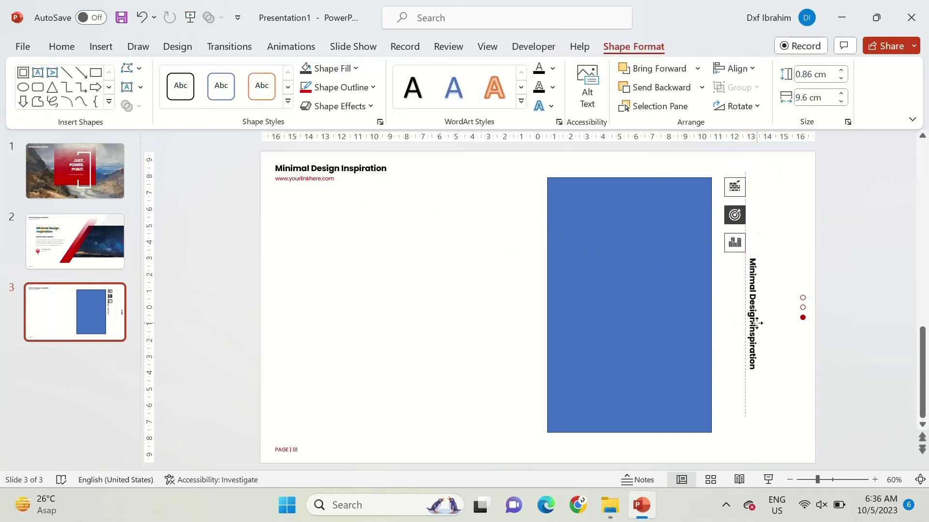
{"action": "left_click", "coordinate": [740, 309]}
{"action": "key", "text": "ctrl+a"}
{"action": "type", "text": "oo"}
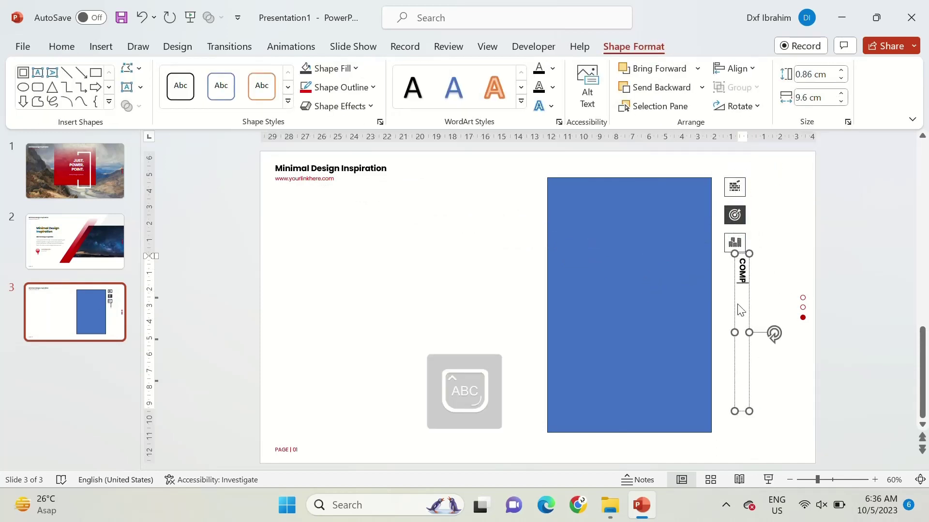
{"action": "type", "text": "ANY NAME"}
{"action": "scroll", "coordinate": [750, 411], "scroll_direction": "up", "scroll_amount": 4, "text": "ctrl"}
{"action": "left_click_drag", "start_coordinate": [790, 443], "coordinate": [790, 353]}
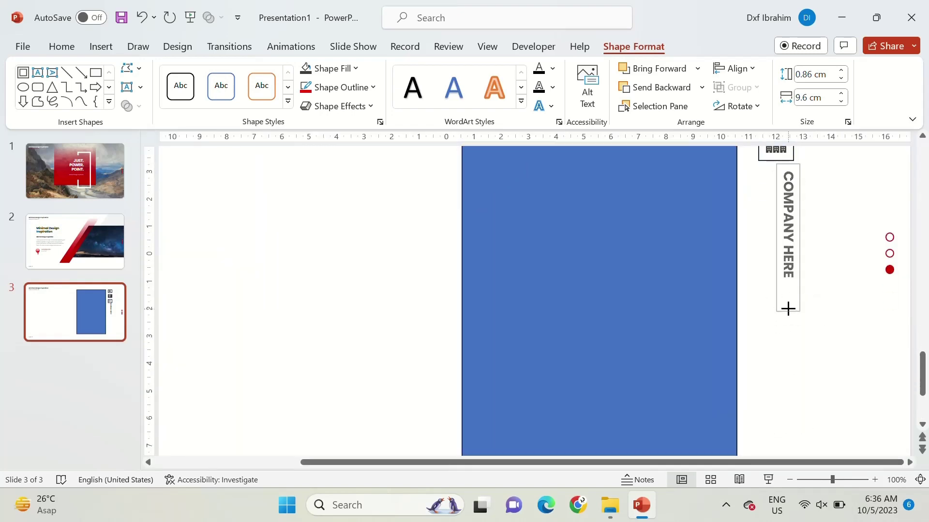
{"action": "left_click", "coordinate": [823, 253]}
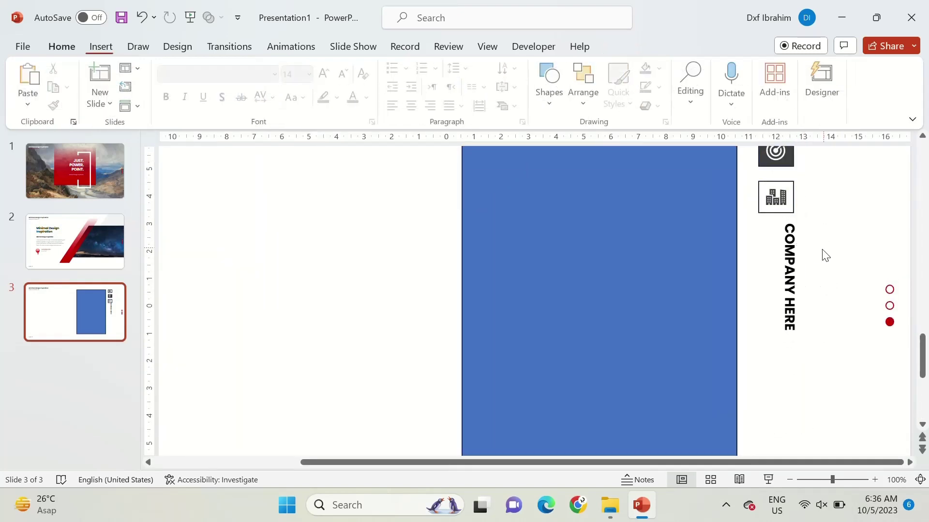
- Move the link text under the title, then undo the accidental move
{"action": "scroll", "coordinate": [518, 234], "scroll_direction": "down", "scroll_amount": 5, "text": "ctrl"}
{"action": "left_click", "coordinate": [380, 204]}
{"action": "left_click_drag", "start_coordinate": [421, 259], "coordinate": [444, 277]}
{"action": "left_click", "coordinate": [633, 46]}
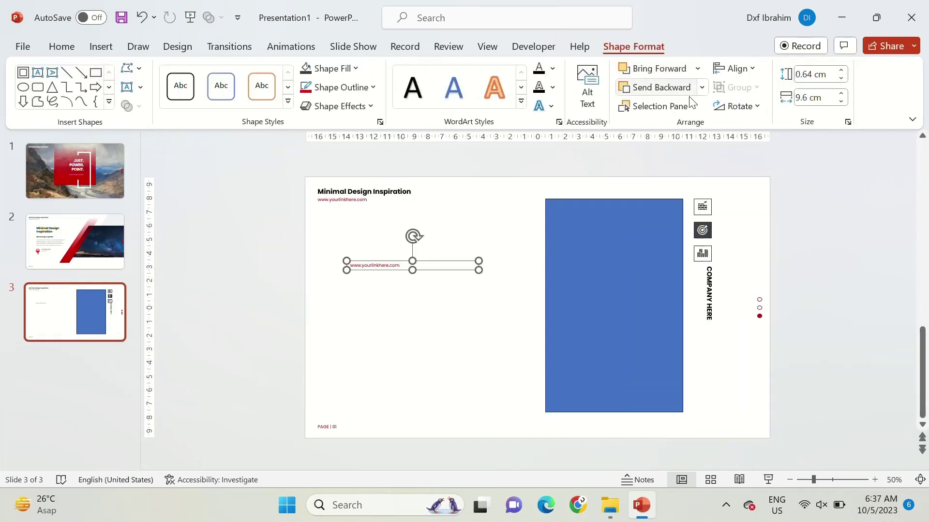
{"action": "key", "text": "ctrl+z"}
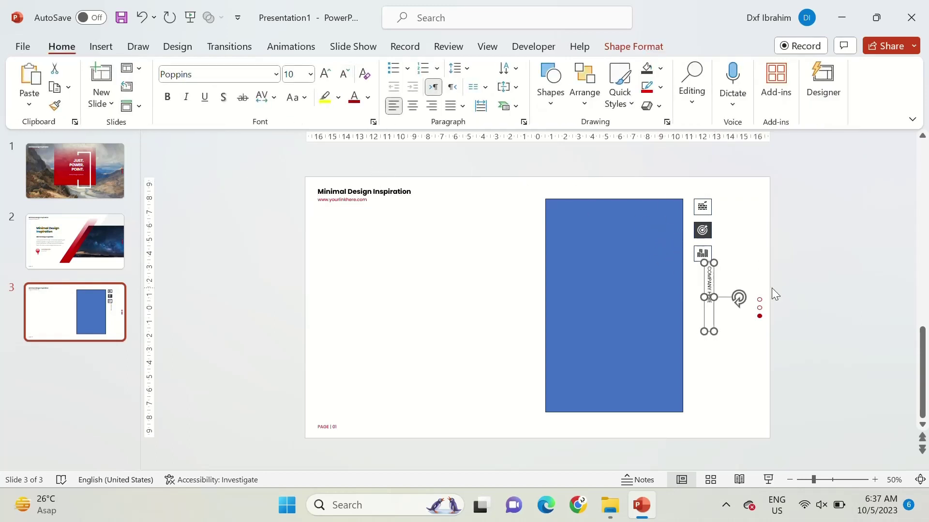
{"action": "scroll", "coordinate": [771, 289], "scroll_direction": "up", "scroll_amount": 5, "text": "ctrl"}
- Duplicate the vertical label beside itself as a bold '#002'
{"action": "left_click_drag", "start_coordinate": [776, 281], "coordinate": [787, 271]}
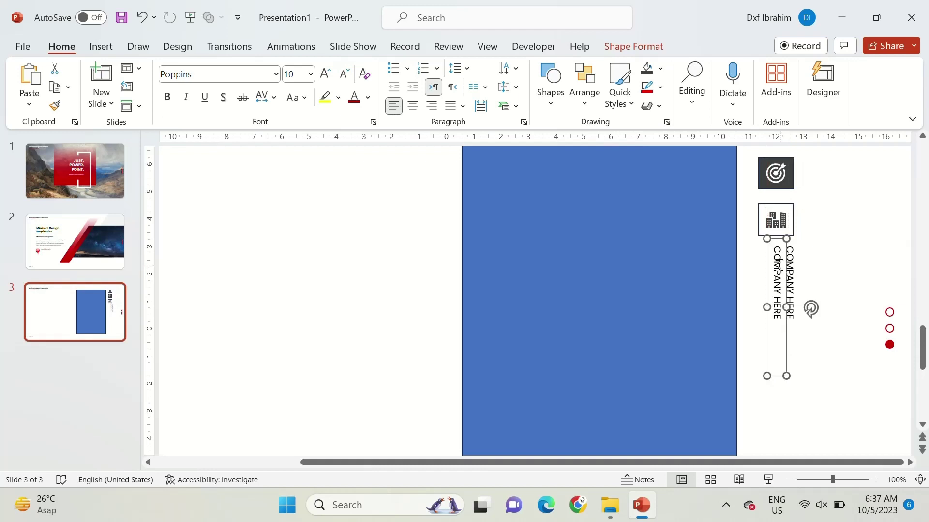
{"action": "triple_click", "coordinate": [778, 264]}
{"action": "type", "text": "#002"}
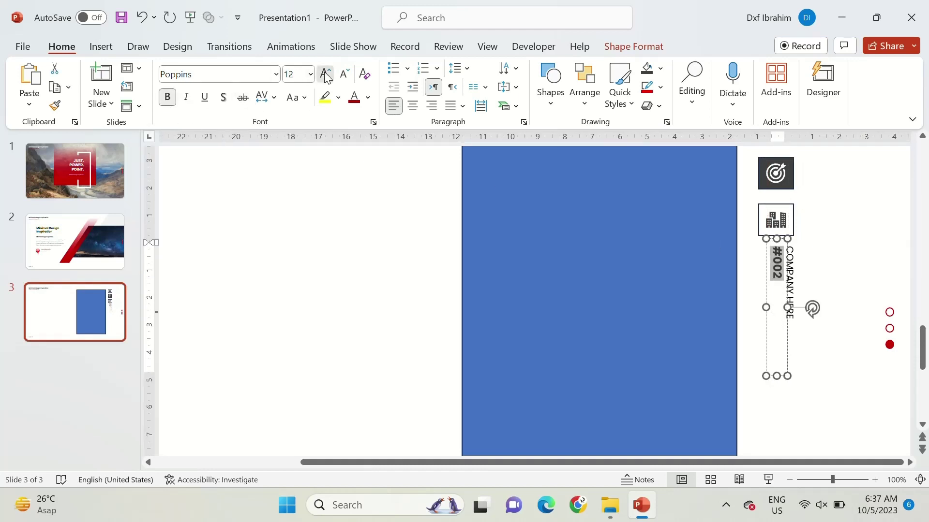
{"action": "left_click", "coordinate": [834, 201]}
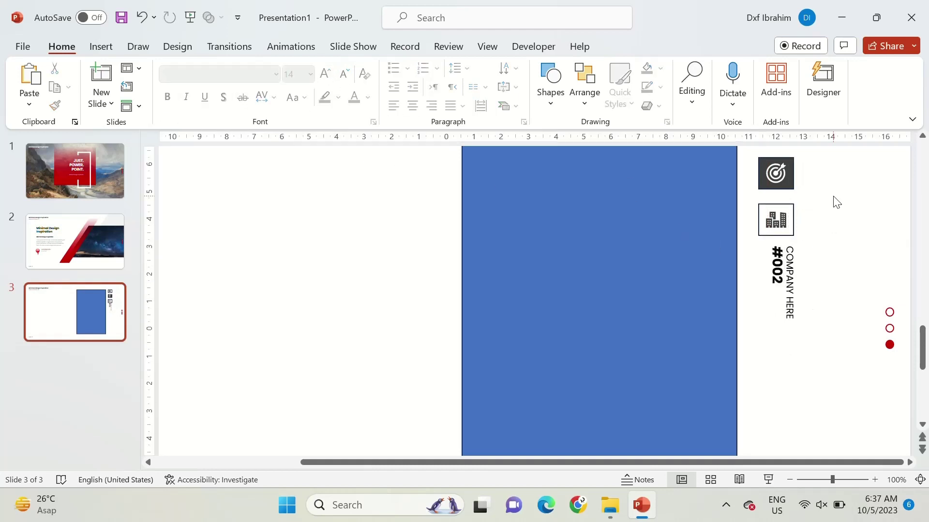
{"action": "scroll", "coordinate": [822, 194], "scroll_direction": "down", "scroll_amount": 3, "text": "ctrl"}
{"action": "left_click", "coordinate": [776, 173]}
{"action": "scroll", "coordinate": [755, 194], "scroll_direction": "up", "scroll_amount": 5, "text": "ctrl"}
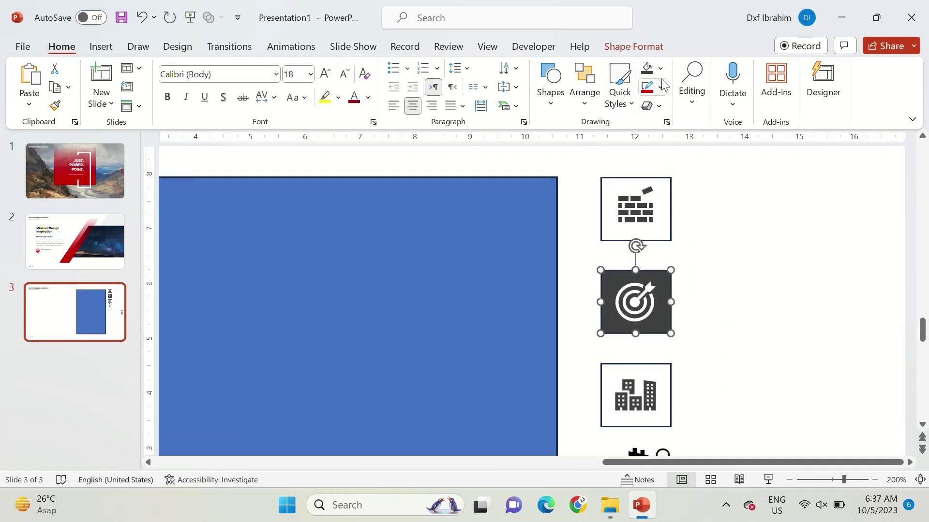
{"action": "scroll", "coordinate": [709, 253], "scroll_direction": "down", "scroll_amount": 5, "text": "ctrl"}
{"action": "left_click", "coordinate": [348, 320]}
- Draw a wide frame shape on slide 3 beside the blue panel, narrowing it from the left
{"action": "scroll", "coordinate": [475, 274], "scroll_direction": "down", "scroll_amount": 1, "text": "ctrl"}
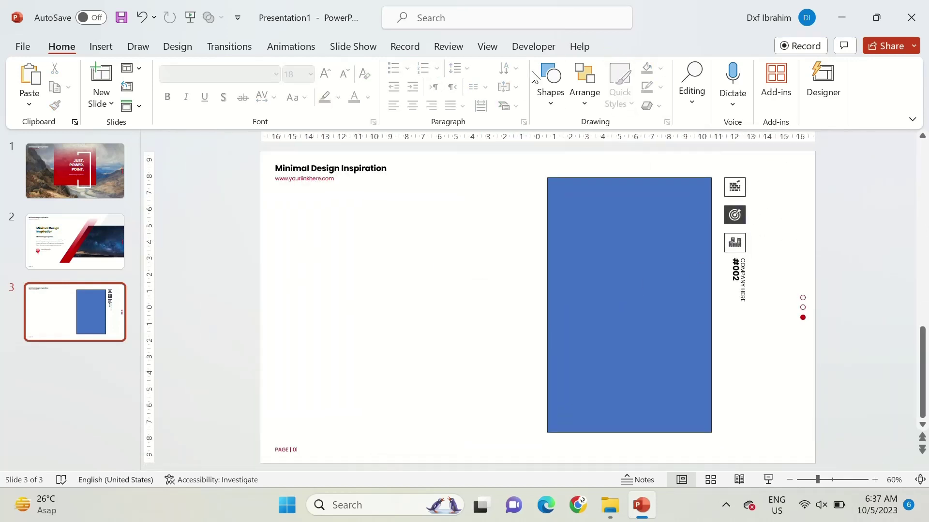
{"action": "left_click", "coordinate": [550, 82]}
{"action": "left_click", "coordinate": [543, 137]}
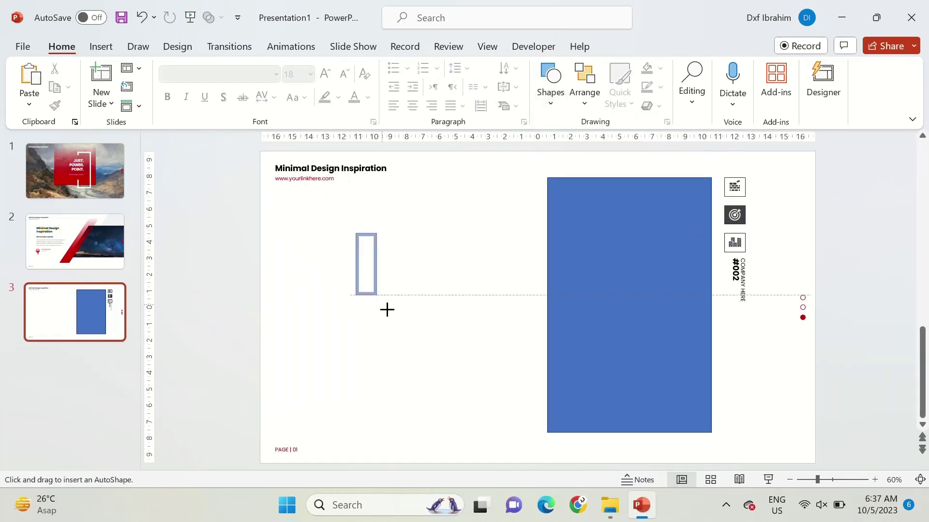
{"action": "left_click_drag", "start_coordinate": [387, 309], "coordinate": [628, 360]}
{"action": "left_click_drag", "start_coordinate": [358, 297], "coordinate": [380, 301]}
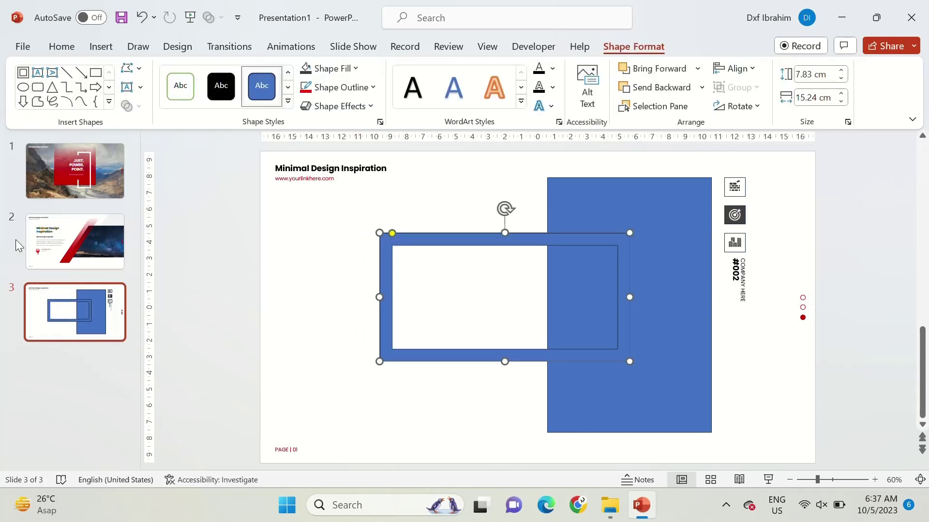
- Copy slide 2's red diagonal panel to slide 3 and Format Paint its red gradient onto the frame
{"action": "scroll", "coordinate": [280, 256], "scroll_direction": "up", "scroll_amount": 1}
{"action": "left_click", "coordinate": [617, 247]}
{"action": "key", "text": "ctrl+c"}
{"action": "scroll", "coordinate": [304, 292], "scroll_direction": "down", "scroll_amount": 1}
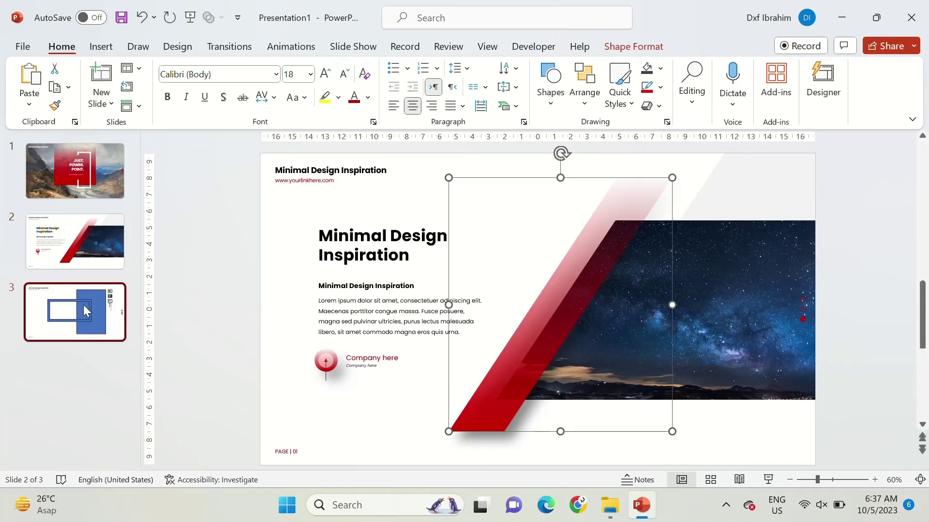
{"action": "key", "text": "ctrl+v"}
{"action": "left_click", "coordinate": [59, 109]}
{"action": "left_click", "coordinate": [384, 256]}
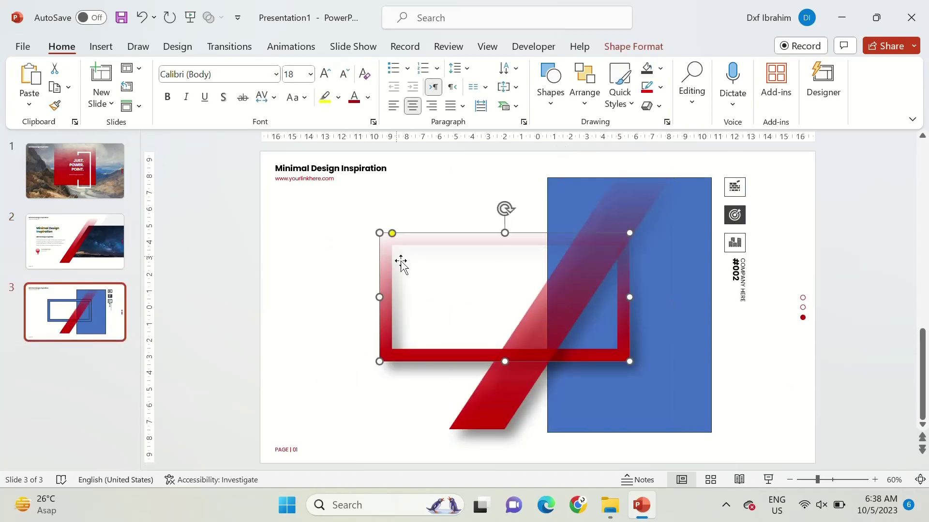
{"action": "left_click", "coordinate": [519, 350]}
- Delete the pasted diagonal and bring slide 2's body text onto slide 3, moved higher
{"action": "key", "text": "Delete"}
{"action": "left_click", "coordinate": [129, 254]}
{"action": "left_click", "coordinate": [322, 300]}
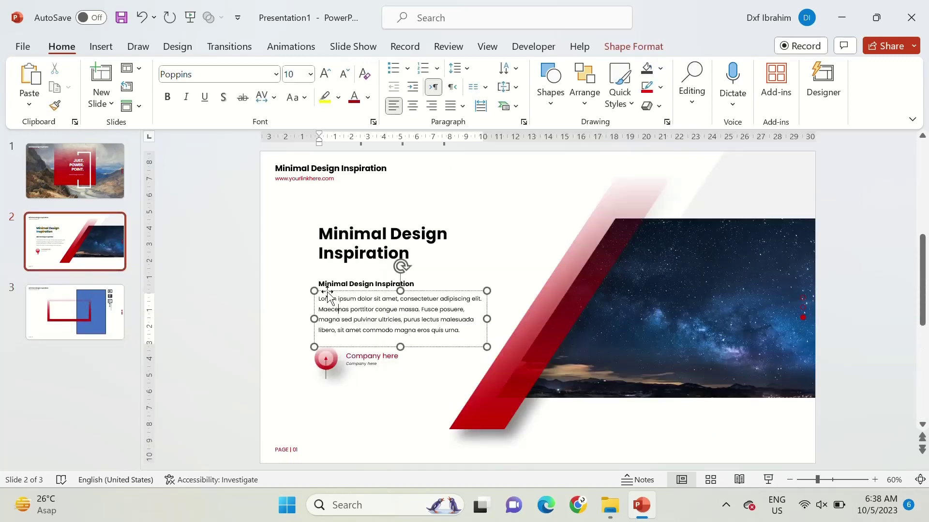
{"action": "key", "text": "ctrl+c"}
{"action": "left_click", "coordinate": [75, 312]}
{"action": "key", "text": "ctrl+v"}
{"action": "left_click_drag", "start_coordinate": [435, 290], "coordinate": [435, 263]}
- Set the body text to 1.0 line spacing, bold and 24 pt, and widen its box
{"action": "left_click", "coordinate": [454, 68]}
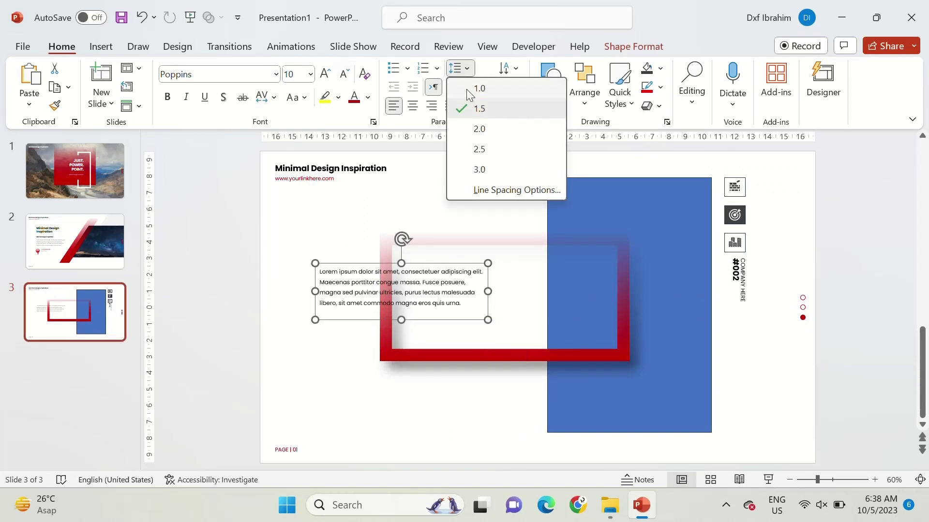
{"action": "left_click", "coordinate": [466, 89]}
{"action": "left_click_drag", "start_coordinate": [472, 290], "coordinate": [319, 269]}
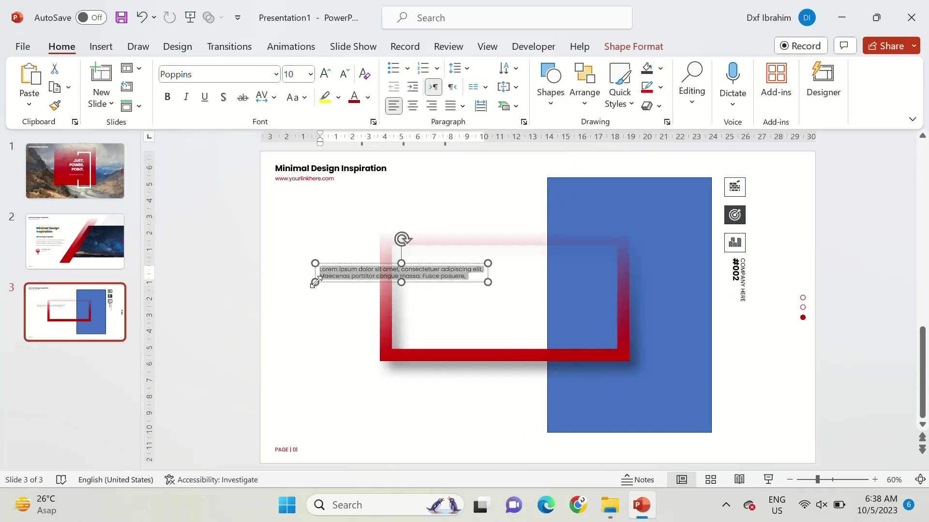
{"action": "left_click", "coordinate": [325, 74]}
{"action": "left_click", "coordinate": [325, 73]}
{"action": "left_click", "coordinate": [325, 74]}
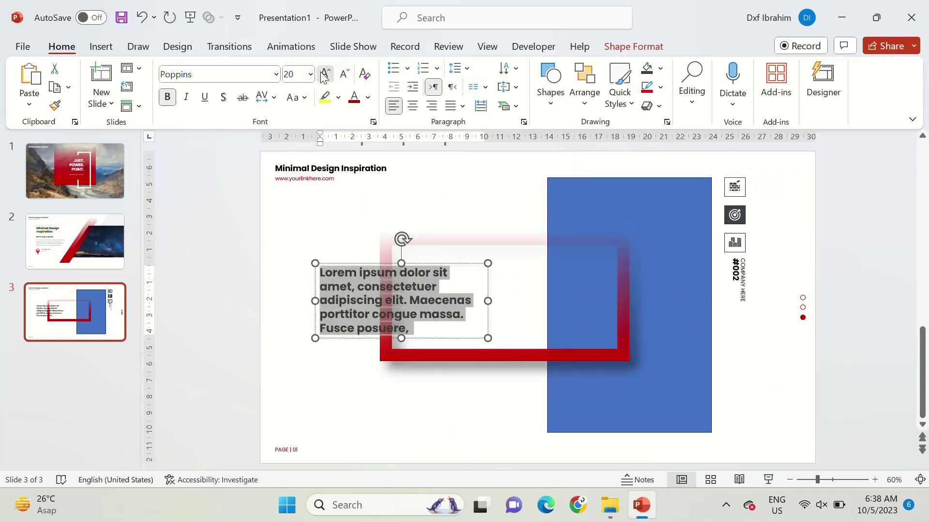
{"action": "left_click", "coordinate": [325, 74]}
{"action": "left_click", "coordinate": [486, 316]}
{"action": "left_click_drag", "start_coordinate": [487, 316], "coordinate": [574, 315]}
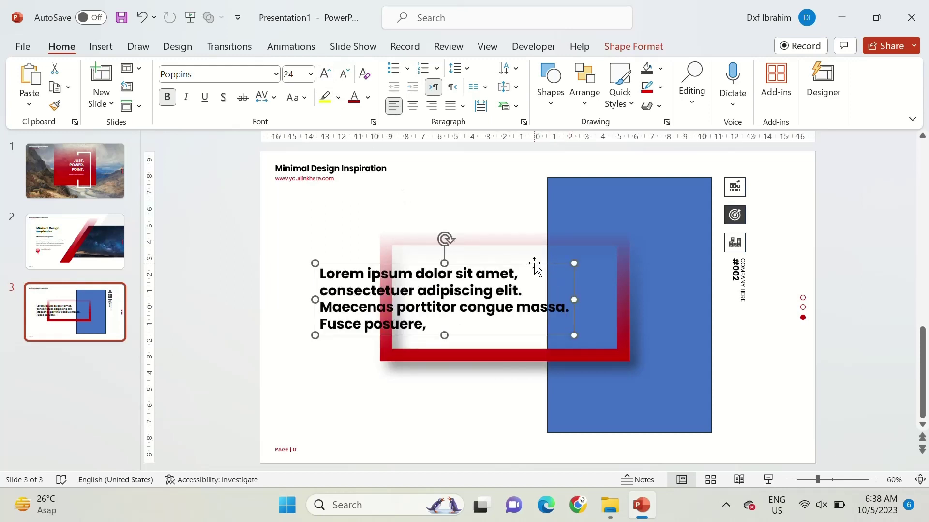
{"action": "left_click_drag", "start_coordinate": [533, 262], "coordinate": [542, 269]}
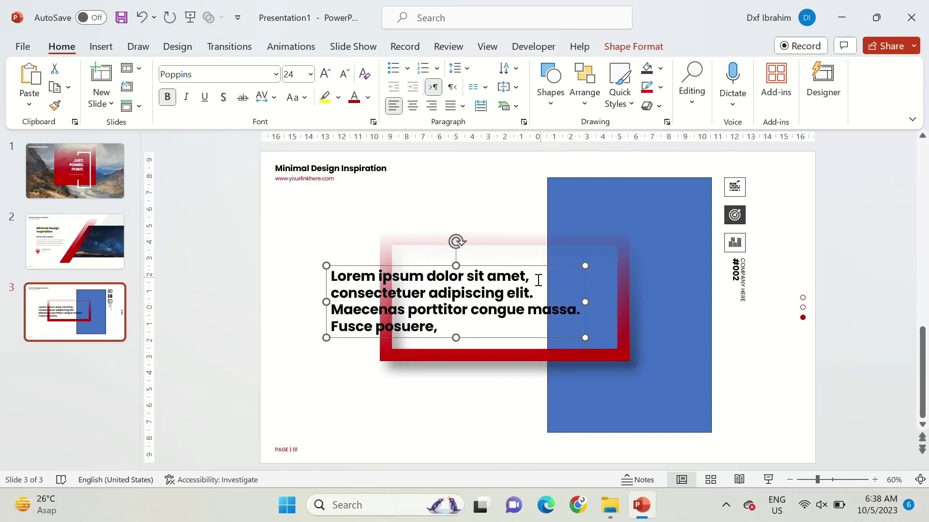
- Colour the words "adipiscing elit." and "congue" red
{"action": "left_click_drag", "start_coordinate": [466, 308], "coordinate": [342, 308]}
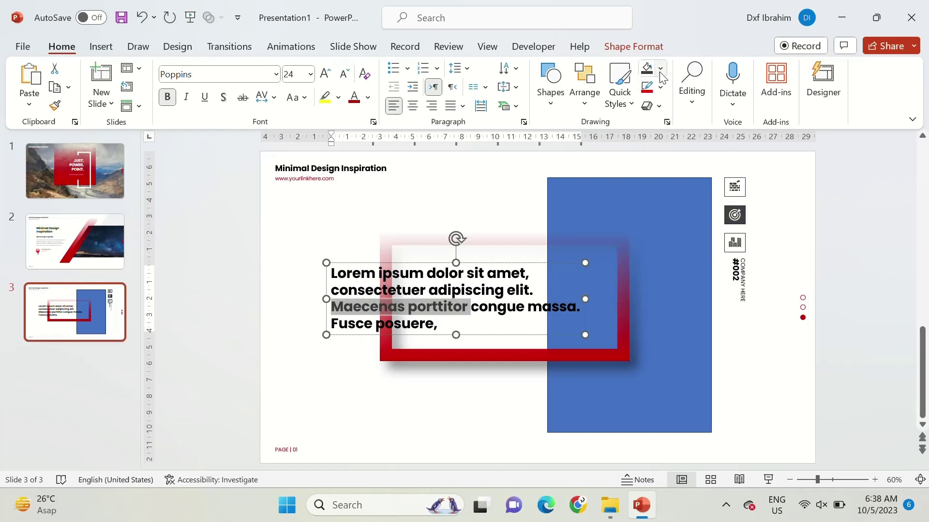
{"action": "left_click", "coordinate": [368, 98]}
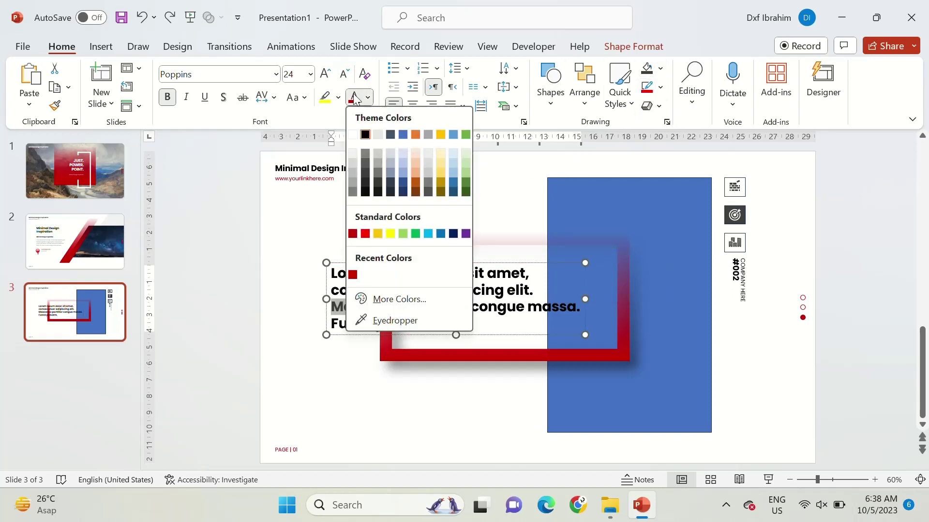
{"action": "left_click", "coordinate": [354, 271]}
{"action": "left_click", "coordinate": [406, 416]}
{"action": "left_click_drag", "start_coordinate": [431, 285], "coordinate": [534, 290]}
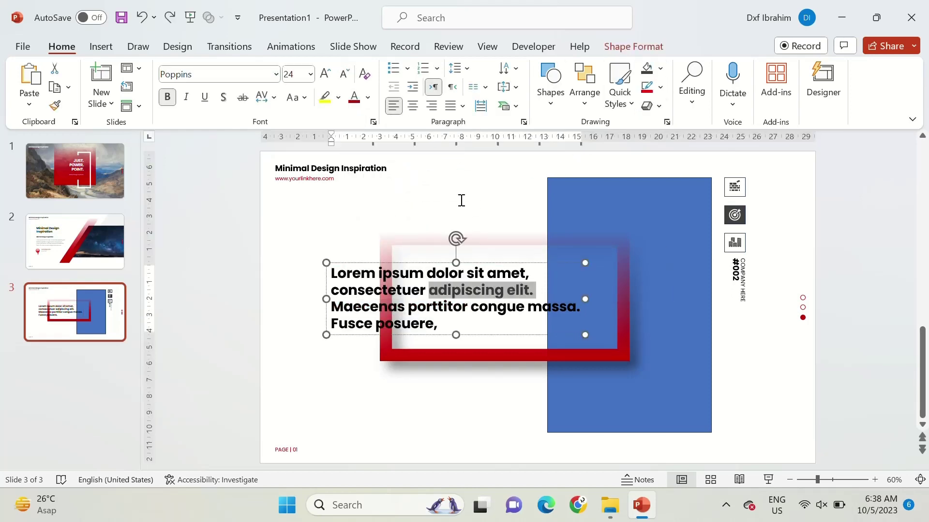
{"action": "left_click", "coordinate": [300, 299]}
{"action": "left_click", "coordinate": [479, 310]}
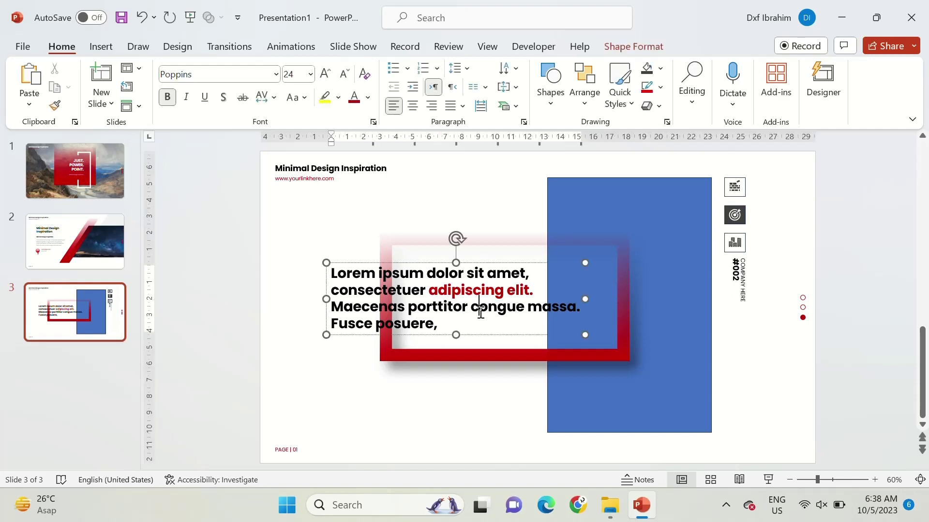
{"action": "left_click", "coordinate": [468, 436]}
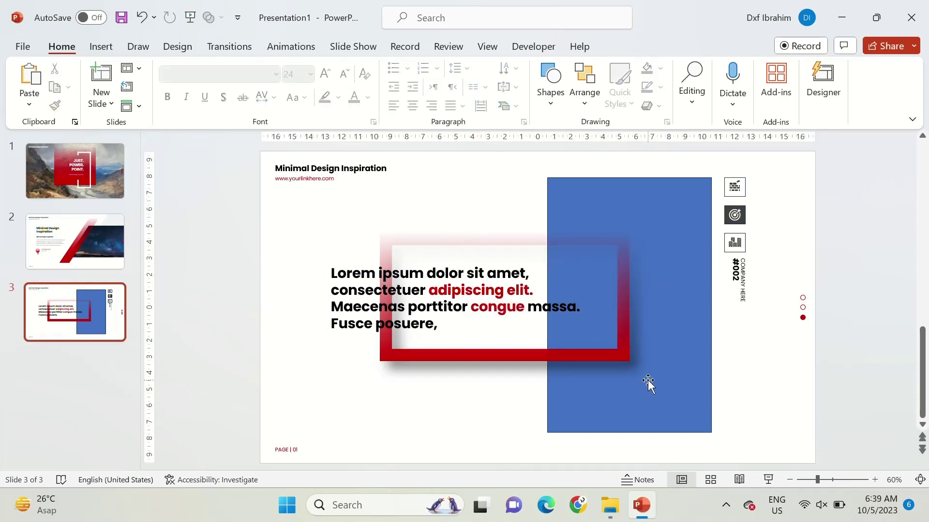
{"action": "left_click", "coordinate": [648, 379]}
- Move the blue rectangle into Slide Master and intersect the layout's picture placeholder with it
{"action": "scroll", "coordinate": [648, 380], "scroll_direction": "down", "scroll_amount": 1, "text": "ctrl"}
{"action": "key", "text": "Delete"}
{"action": "left_click", "coordinate": [487, 45]}
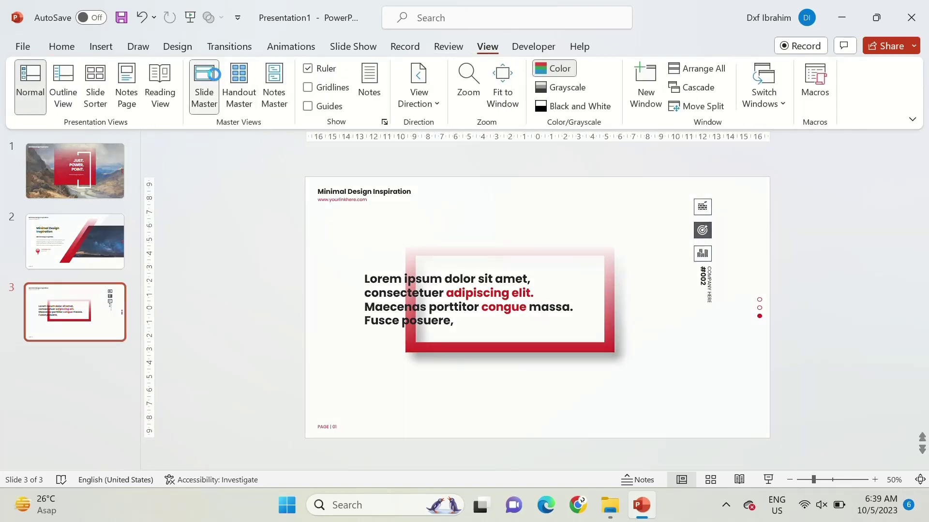
{"action": "left_click", "coordinate": [206, 97]}
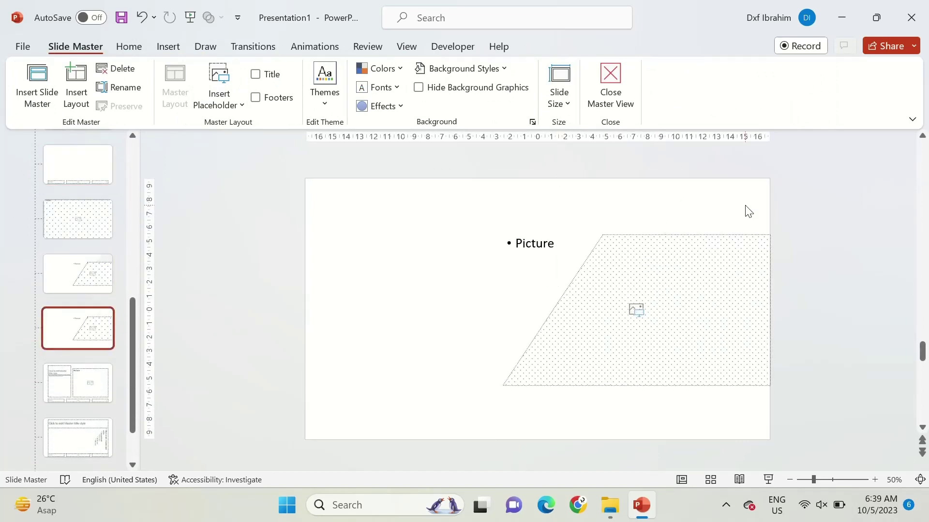
{"action": "key", "text": "ctrl+v"}
{"action": "left_click", "coordinate": [468, 322]}
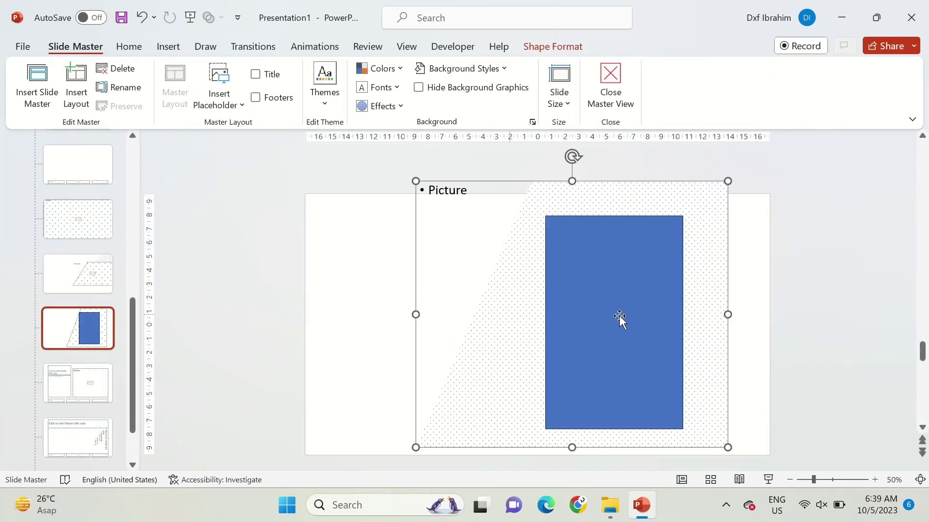
{"action": "left_click", "coordinate": [619, 320], "text": "shift"}
{"action": "left_click", "coordinate": [552, 46]}
{"action": "left_click", "coordinate": [129, 104]}
{"action": "left_click", "coordinate": [159, 187]}
- Apply the rectangular picture layout to slide 3 and drop in the white apartment-building photo
{"action": "left_click", "coordinate": [611, 84]}
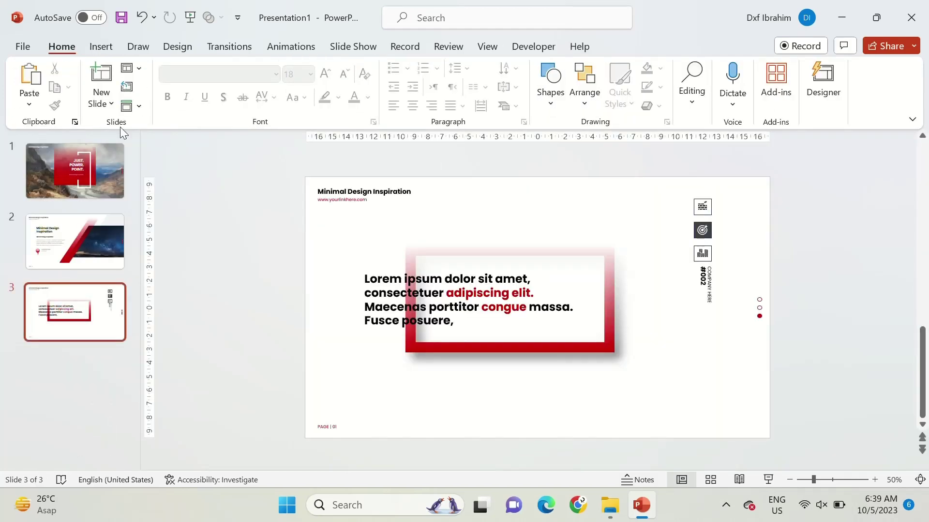
{"action": "left_click", "coordinate": [129, 68]}
{"action": "left_click", "coordinate": [241, 264]}
{"action": "left_click", "coordinate": [632, 244]}
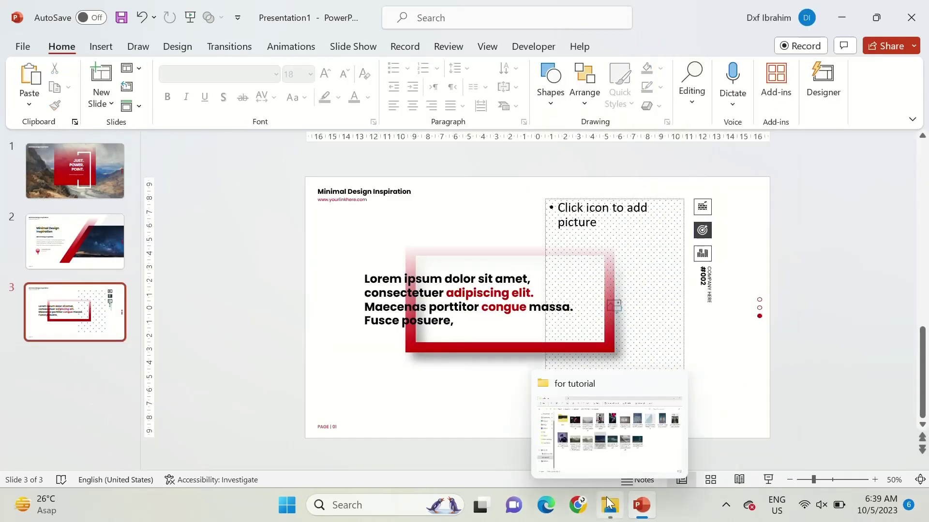
{"action": "left_click", "coordinate": [610, 505]}
{"action": "left_click_drag", "start_coordinate": [642, 140], "coordinate": [624, 412]}
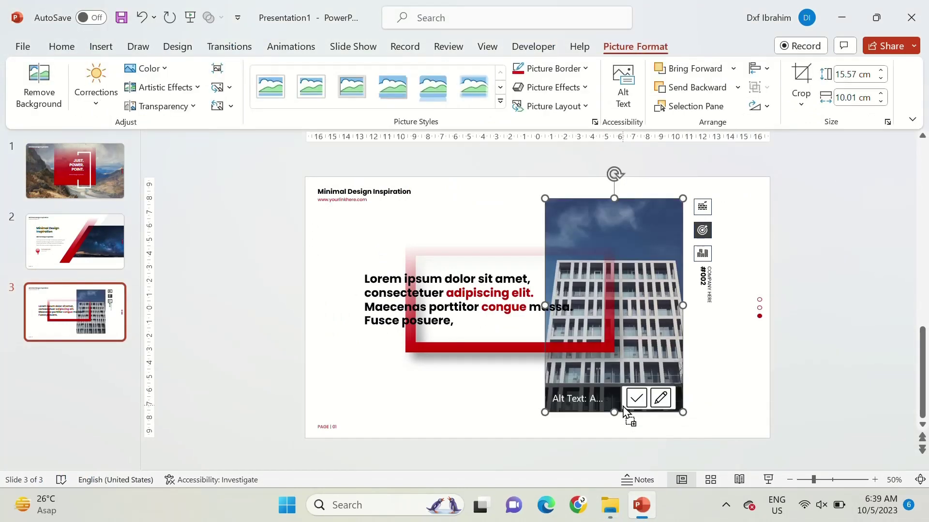
{"action": "left_click", "coordinate": [334, 357]}
- Add a blank slide 4 and paste slide 3's header, page dots and page label onto it
{"action": "left_click", "coordinate": [108, 109]}
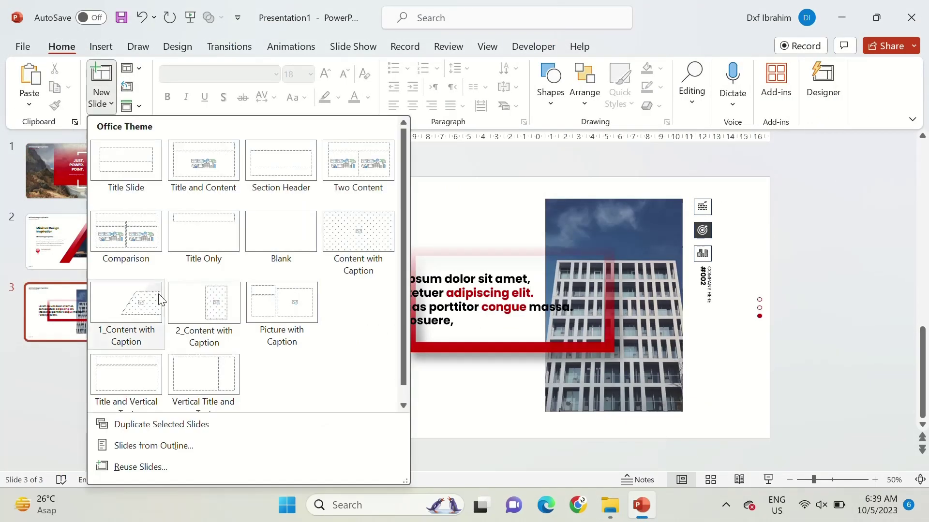
{"action": "left_click", "coordinate": [272, 174]}
{"action": "key", "text": "Page_Up"}
{"action": "key", "text": "Tab"}
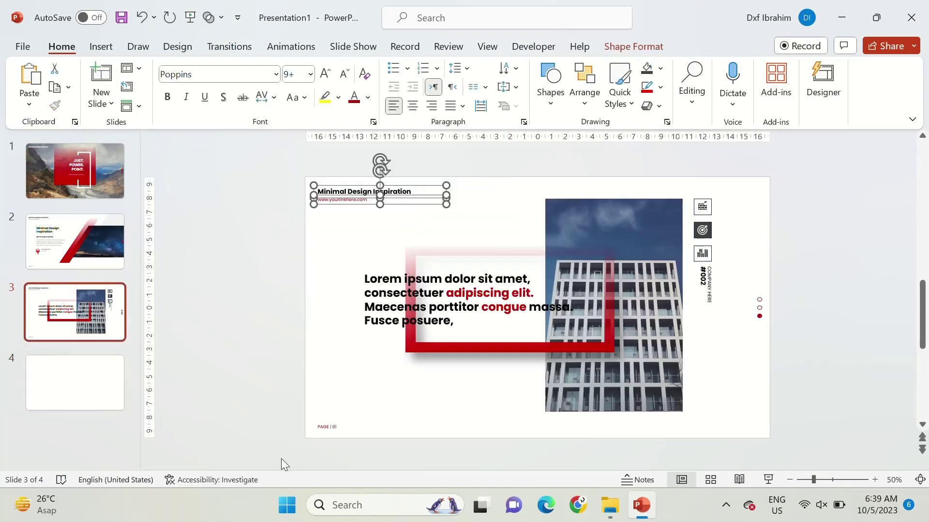
{"action": "left_click", "coordinate": [759, 339], "text": "shift"}
{"action": "key", "text": "ctrl+c"}
{"action": "left_click", "coordinate": [89, 383]}
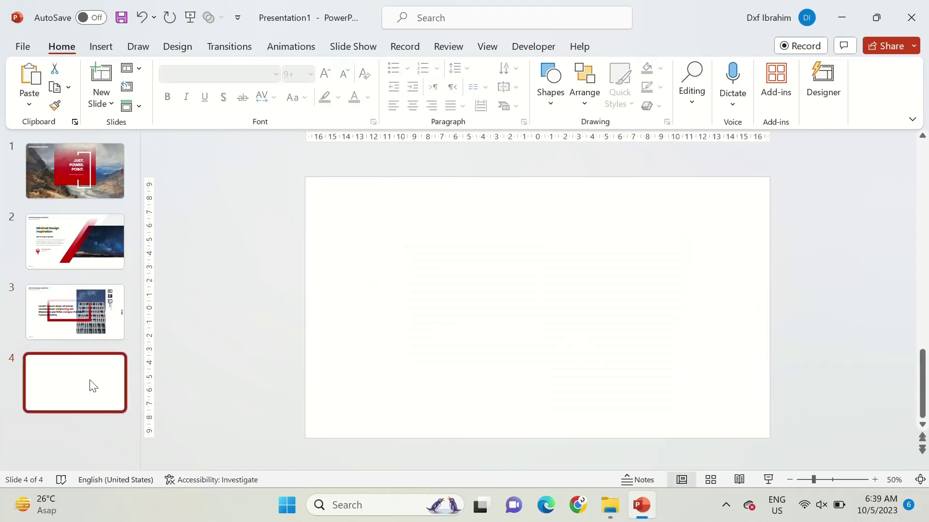
{"action": "key", "text": "ctrl+v"}
- Draw a tall blue rectangle on the left side of slide 4
{"action": "left_click", "coordinate": [552, 89]}
{"action": "left_click", "coordinate": [622, 140]}
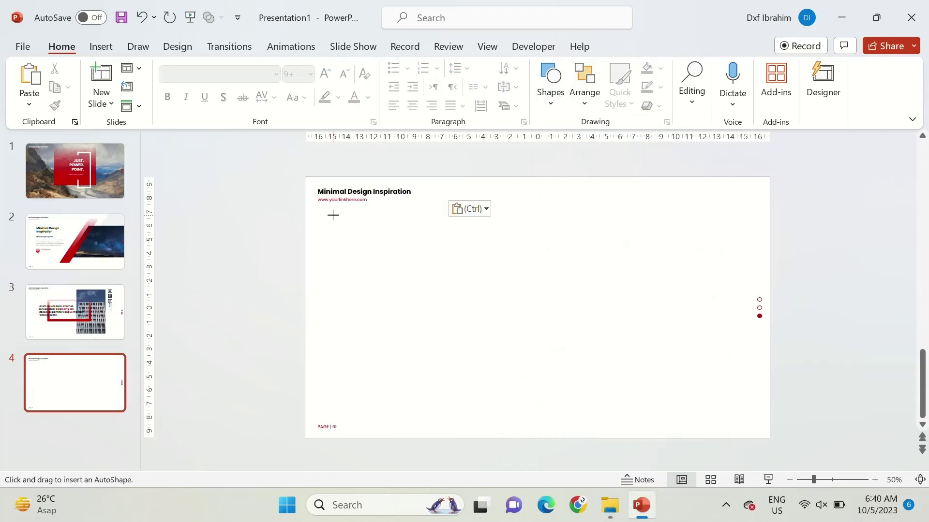
{"action": "left_click_drag", "start_coordinate": [333, 216], "coordinate": [484, 409]}
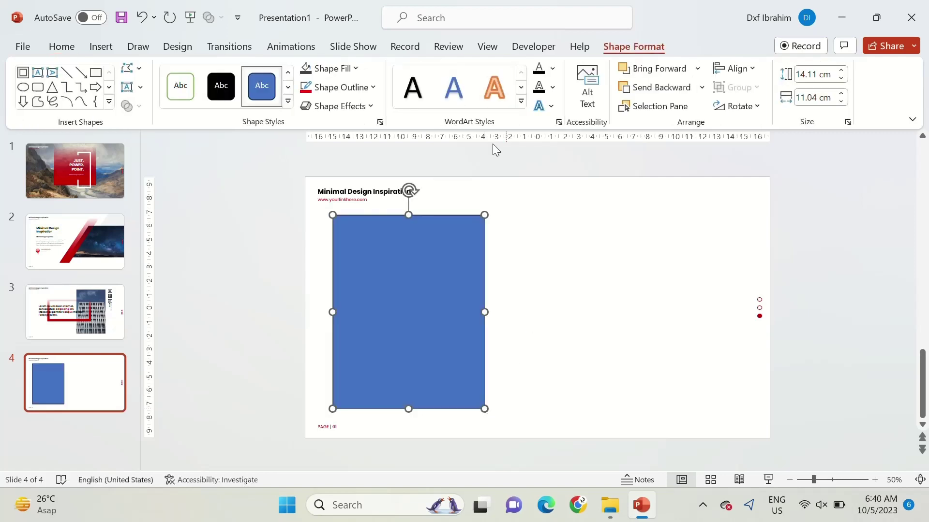
{"action": "left_click", "coordinate": [459, 163]}
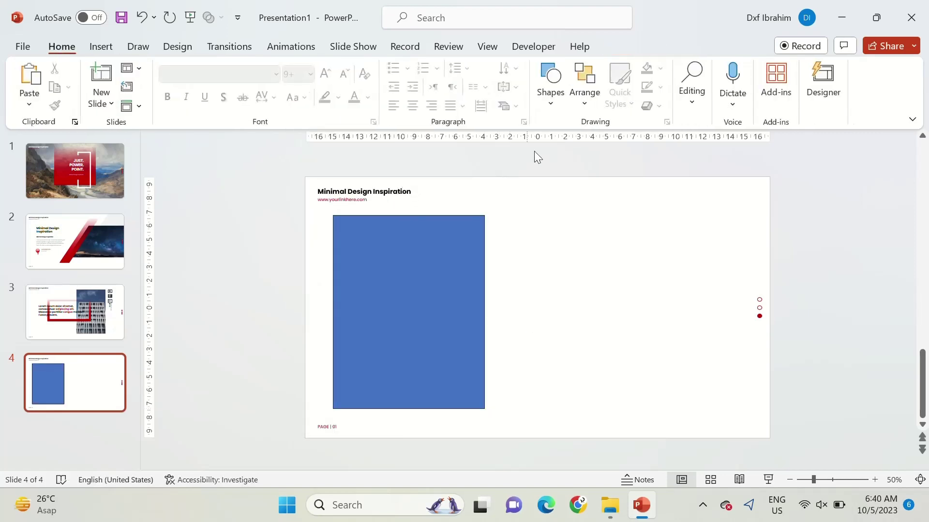
- Draw a tall panel along the left edge, filled light grey with no outline
{"action": "left_click", "coordinate": [551, 82]}
{"action": "left_click", "coordinate": [546, 182]}
{"action": "left_click_drag", "start_coordinate": [307, 177], "coordinate": [445, 441]}
{"action": "left_click", "coordinate": [334, 68]}
{"action": "left_click", "coordinate": [318, 128]}
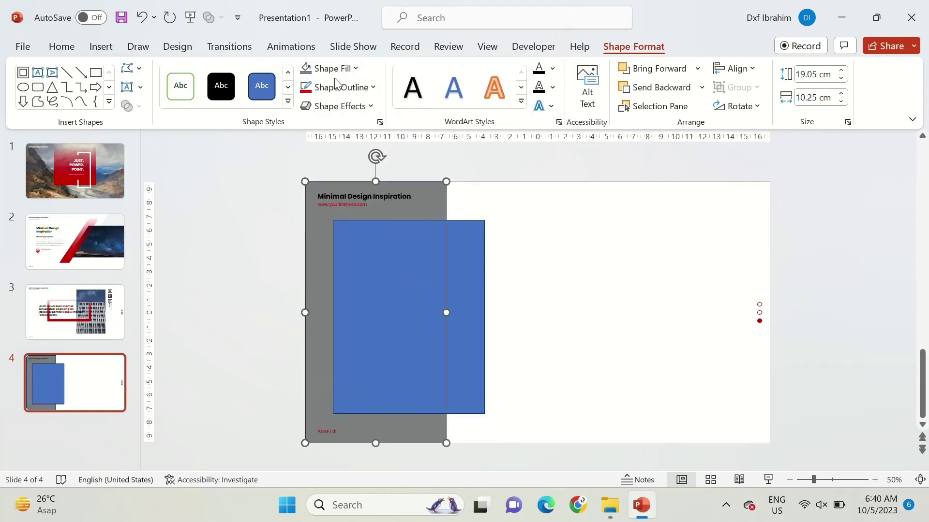
{"action": "left_click", "coordinate": [342, 87]}
{"action": "left_click", "coordinate": [334, 286]}
{"action": "left_click", "coordinate": [564, 253]}
{"action": "left_click", "coordinate": [435, 198]}
{"action": "left_click", "coordinate": [661, 68]}
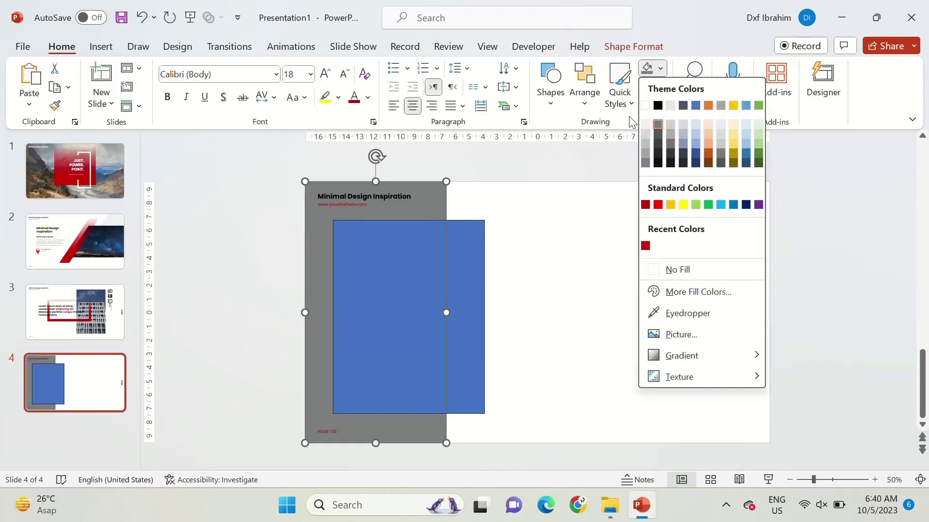
{"action": "left_click", "coordinate": [647, 136]}
{"action": "left_click", "coordinate": [561, 261]}
- Copy the "Minimal Design Inspiration" title from slide 2 to slide 4, right of the blue rectangle
{"action": "left_click", "coordinate": [75, 242]}
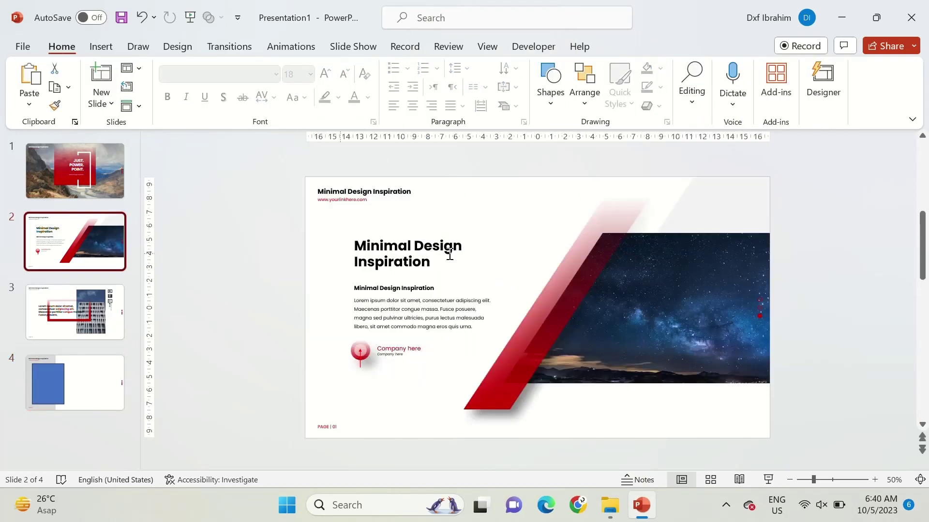
{"action": "left_click", "coordinate": [448, 248]}
{"action": "key", "text": "ctrl+c"}
{"action": "left_click", "coordinate": [75, 382]}
{"action": "key", "text": "ctrl+v"}
{"action": "left_click_drag", "start_coordinate": [468, 240], "coordinate": [654, 226]}
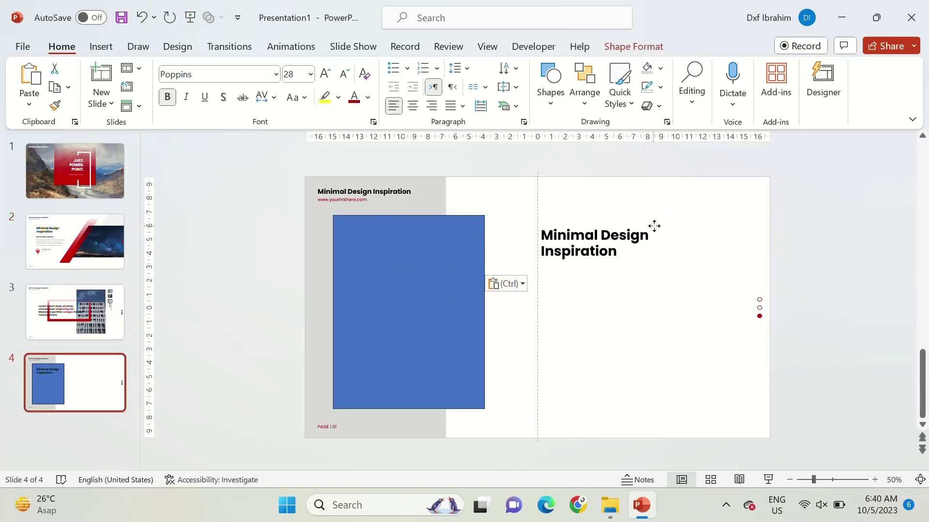
{"action": "left_click", "coordinate": [595, 323]}
- Paste slide 2's body text below the title on slide 4, trimmed after "magna sed"
{"action": "left_click", "coordinate": [53, 266]}
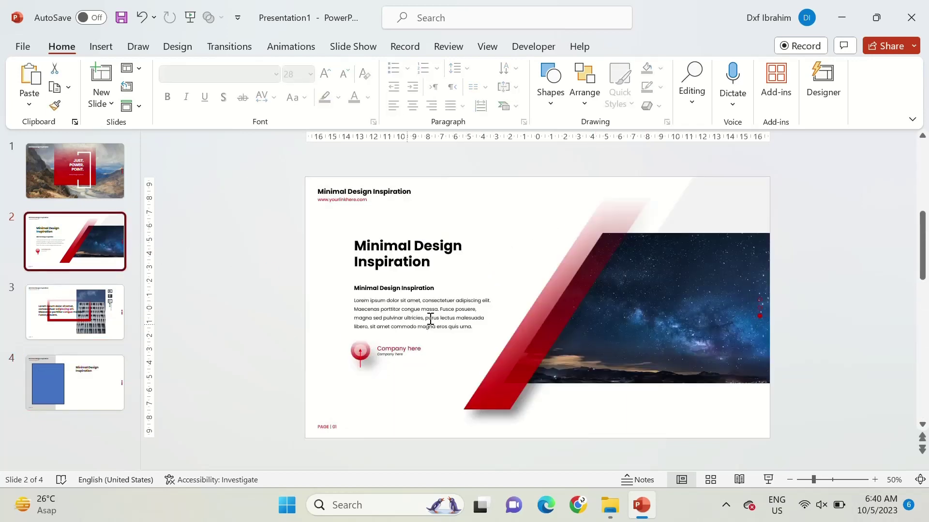
{"action": "left_click", "coordinate": [429, 320]}
{"action": "left_click", "coordinate": [482, 293]}
{"action": "key", "text": "ctrl+c"}
{"action": "key", "text": "Page_Down"}
{"action": "key", "text": "Page_Down"}
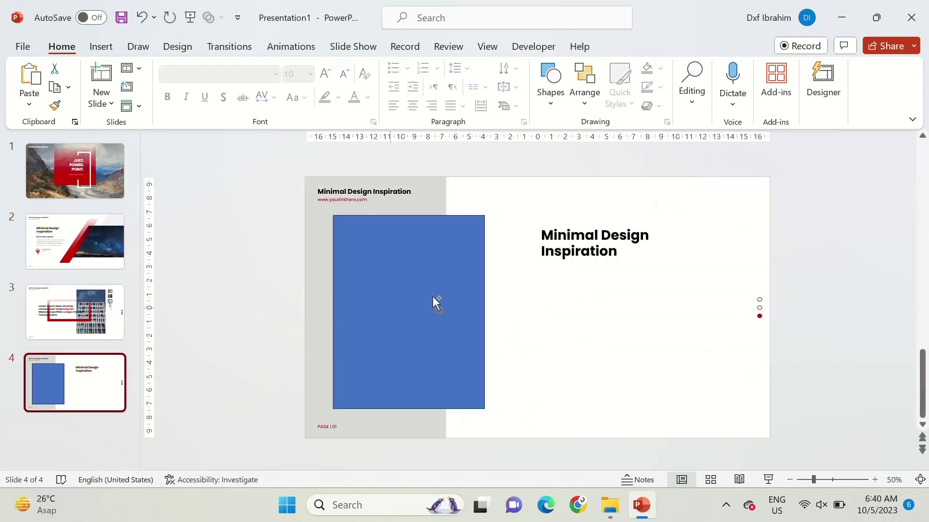
{"action": "key", "text": "ctrl+v"}
{"action": "mouse_move", "coordinate": [479, 294]}
{"action": "left_mouse_down"}
{"action": "mouse_move", "coordinate": [666, 266]}
{"action": "mouse_move", "coordinate": [729, 285]}
{"action": "left_mouse_up"}
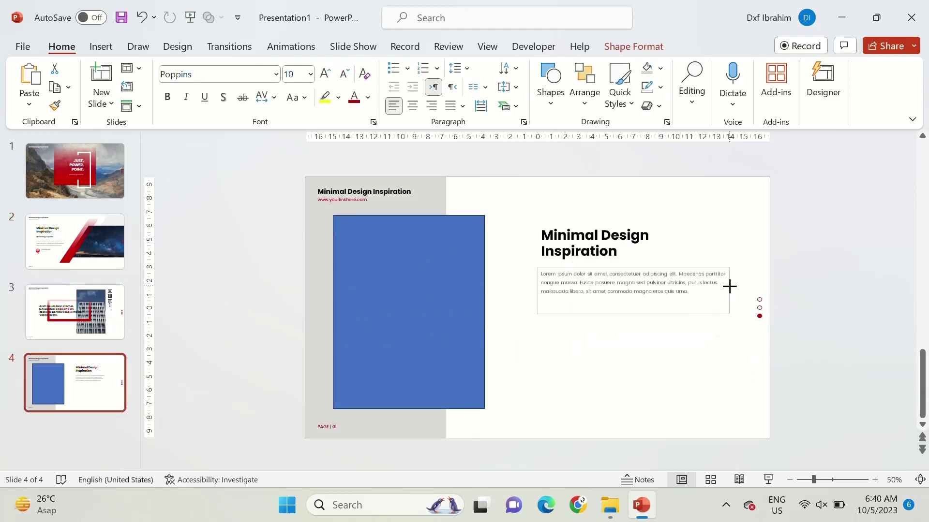
{"action": "left_click_drag", "start_coordinate": [648, 283], "coordinate": [705, 299]}
{"action": "key", "text": "Delete"}
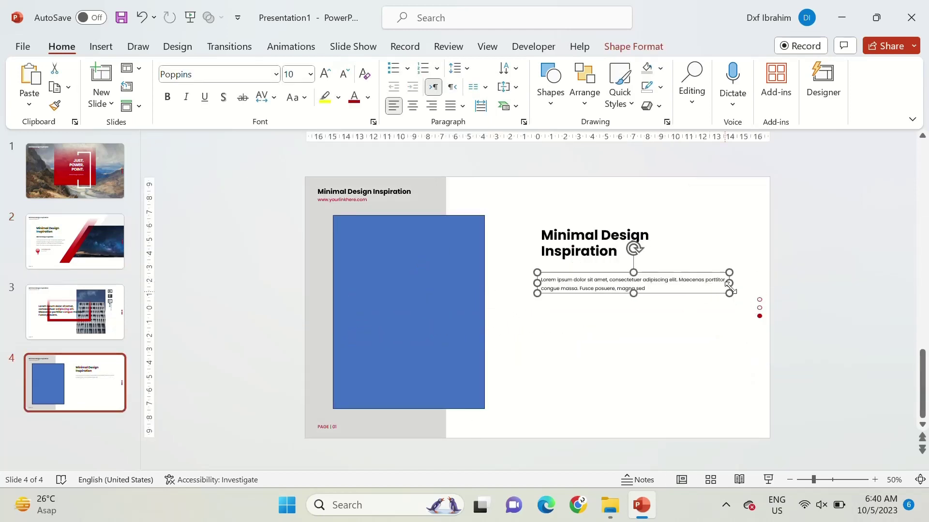
{"action": "key", "text": "Escape"}
{"action": "key", "text": "Escape"}
- Copy slide 3's red frame onto slide 4 and resize it around the body text
{"action": "key", "text": "Page_Up"}
{"action": "left_click", "coordinate": [422, 259]}
{"action": "key", "text": "ctrl+c"}
{"action": "left_click", "coordinate": [75, 382]}
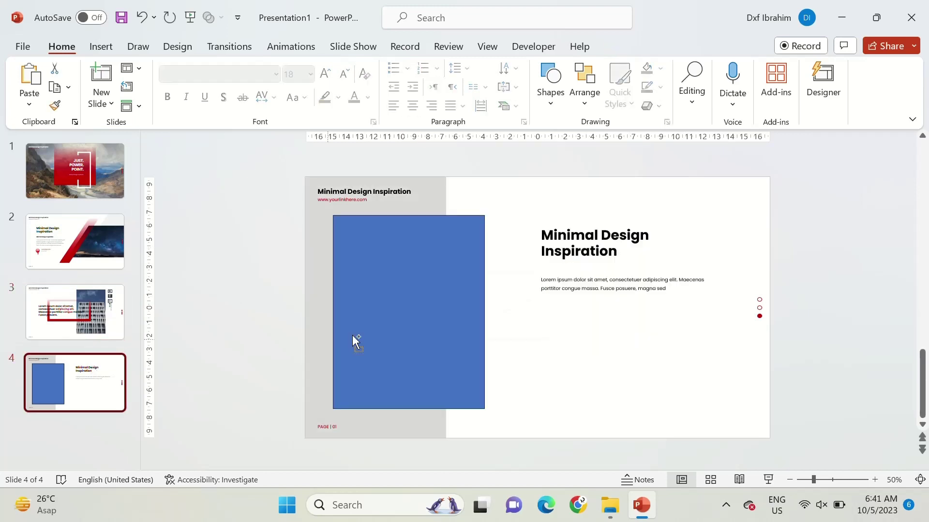
{"action": "key", "text": "ctrl+v"}
{"action": "mouse_move", "coordinate": [509, 246]}
{"action": "left_mouse_down"}
{"action": "mouse_move", "coordinate": [411, 323]}
{"action": "mouse_move", "coordinate": [568, 299]}
{"action": "left_mouse_up"}
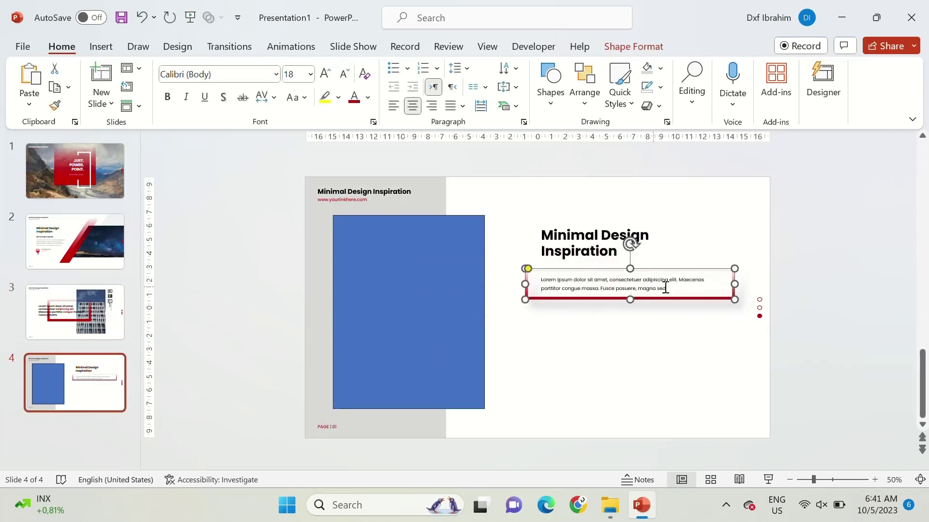
{"action": "left_click_drag", "start_coordinate": [734, 283], "coordinate": [726, 282]}
- Shift the title left to align with the red frame
{"action": "left_click", "coordinate": [655, 228]}
{"action": "left_click_drag", "start_coordinate": [655, 228], "coordinate": [632, 230]}
{"action": "key", "text": "Escape"}
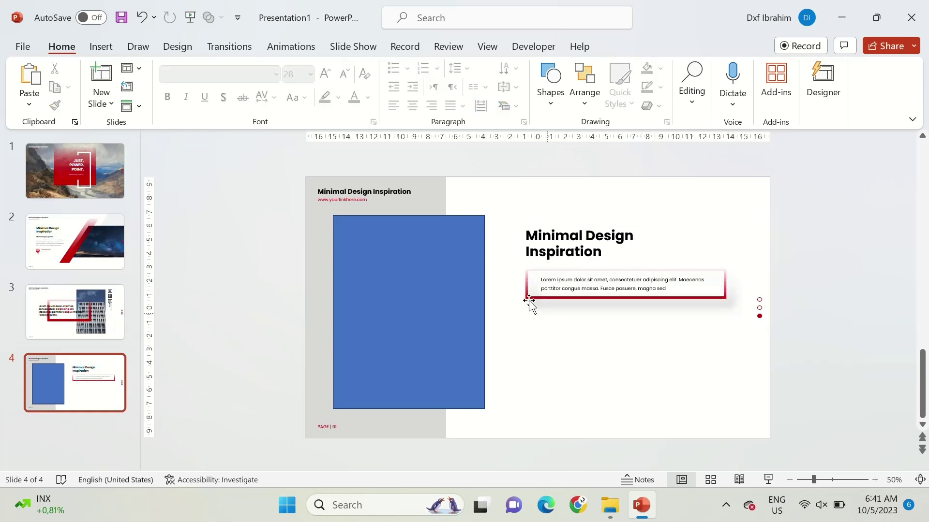
{"action": "left_click", "coordinate": [723, 284]}
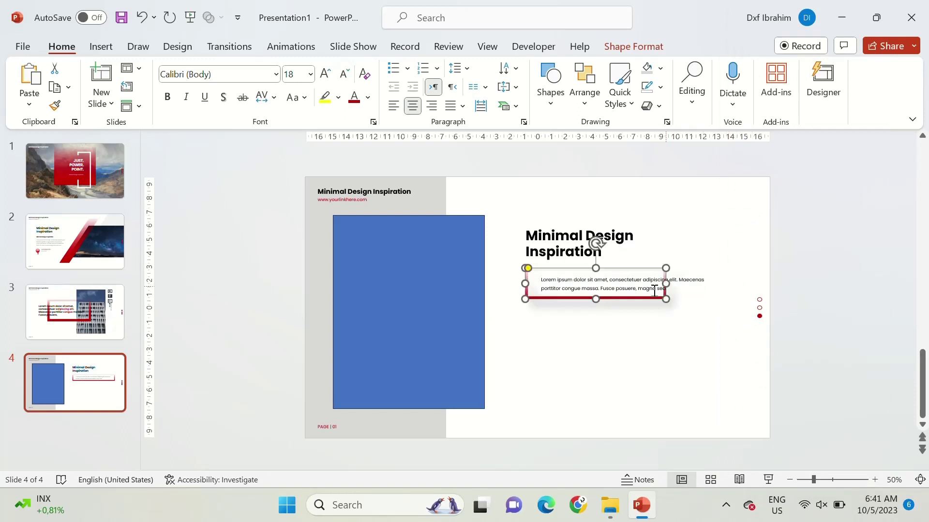
{"action": "key", "text": "Escape"}
- Copy the icon group from slide 3 onto slide 4
{"action": "left_click", "coordinate": [92, 296]}
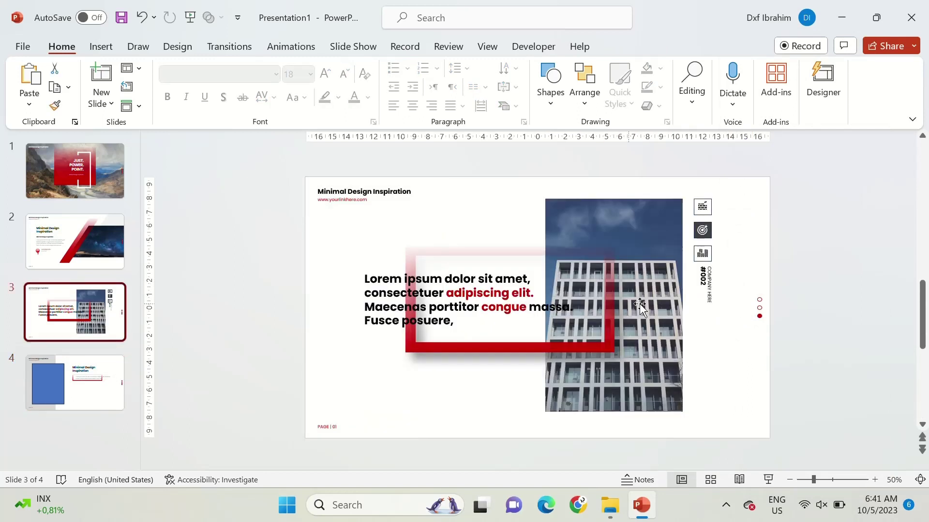
{"action": "left_click_drag", "start_coordinate": [748, 253], "coordinate": [665, 187]}
{"action": "key", "text": "ctrl+c"}
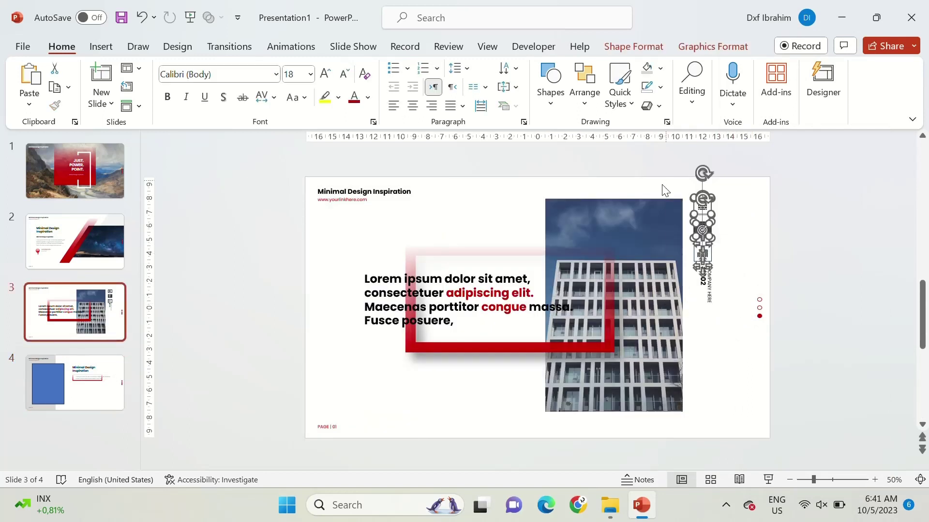
{"action": "left_click", "coordinate": [122, 372]}
{"action": "key", "text": "ctrl+v"}
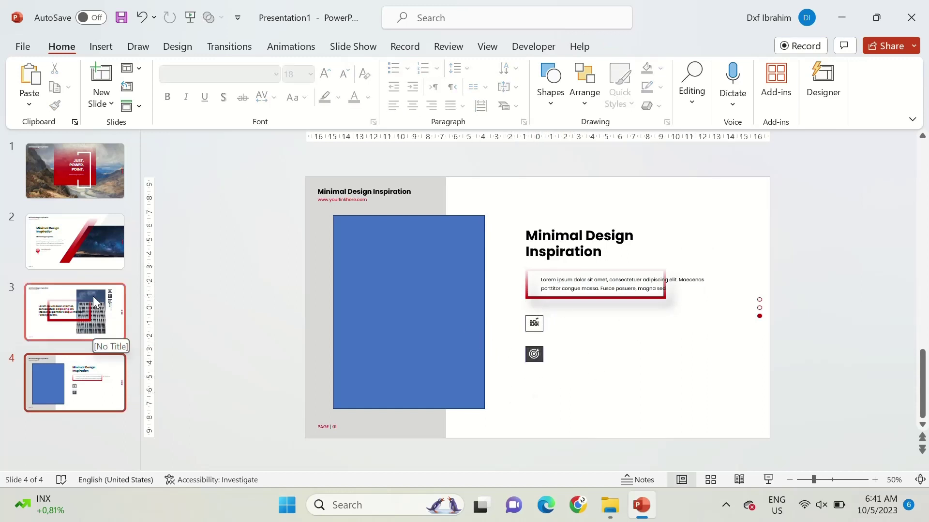
- Place slide 2's heading and text block beside the first icon, trimming its description
{"action": "left_click", "coordinate": [75, 242]}
{"action": "left_click", "coordinate": [394, 327]}
{"action": "left_click", "coordinate": [75, 382]}
{"action": "key", "text": "ctrl+v"}
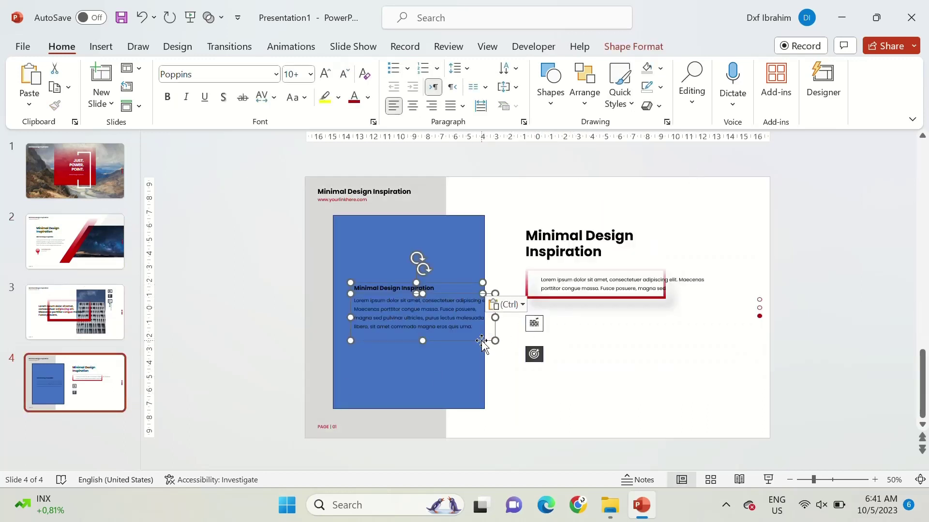
{"action": "left_click_drag", "start_coordinate": [479, 341], "coordinate": [685, 373]}
{"action": "left_click_drag", "start_coordinate": [645, 347], "coordinate": [685, 364]}
{"action": "key", "text": "BackSpace"}
{"action": "key", "text": "BackSpace"}
{"action": "key", "text": "BackSpace"}
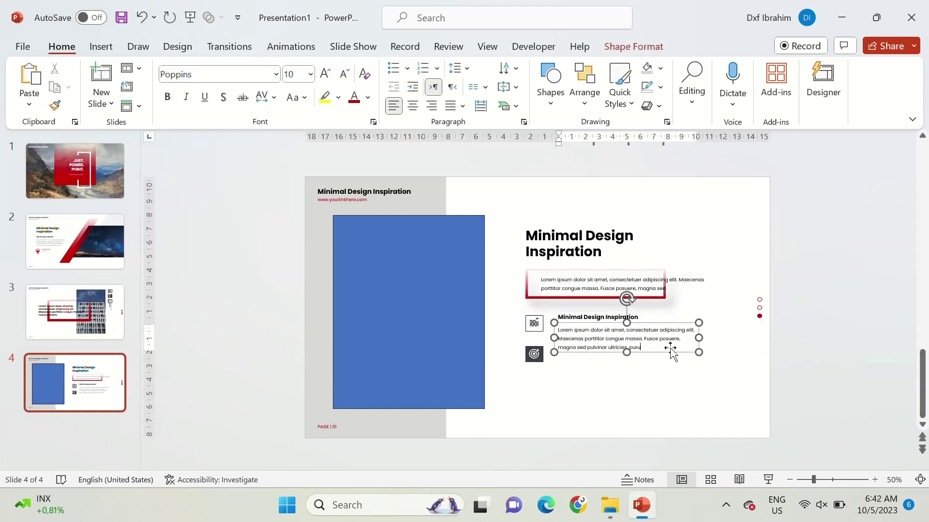
{"action": "key", "text": "BackSpace"}
{"action": "left_click", "coordinate": [668, 348]}
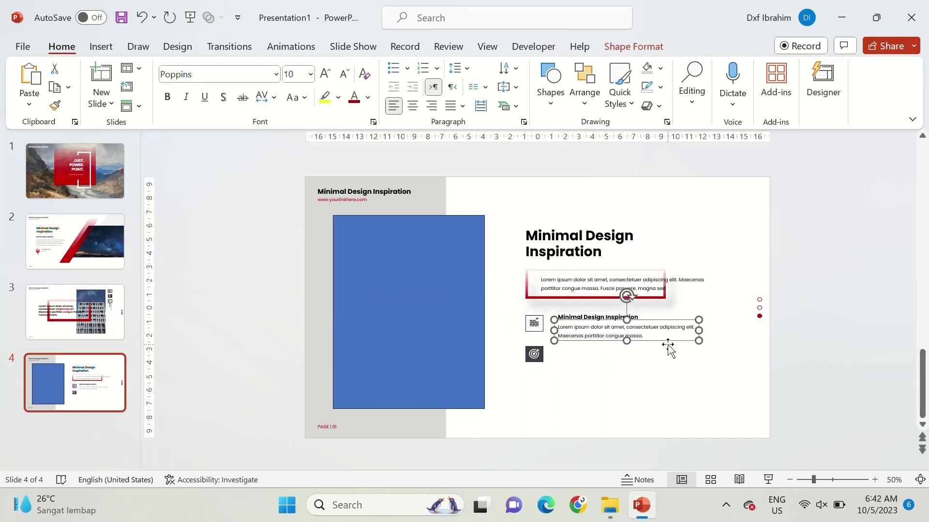
- Duplicate the heading and text block beside the second icon
{"action": "left_click_drag", "start_coordinate": [581, 399], "coordinate": [509, 349]}
{"action": "left_click", "coordinate": [667, 369]}
{"action": "left_click", "coordinate": [653, 317]}
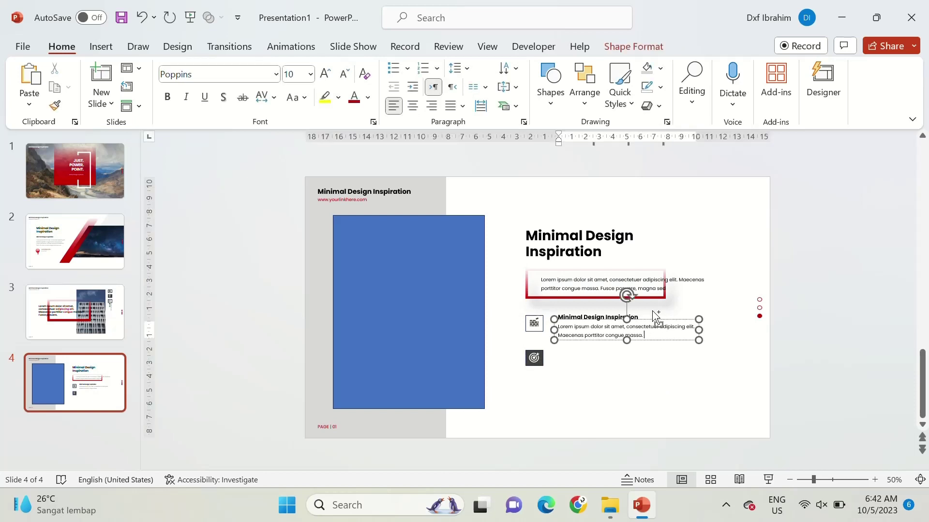
{"action": "left_click_drag", "start_coordinate": [680, 341], "coordinate": [681, 376]}
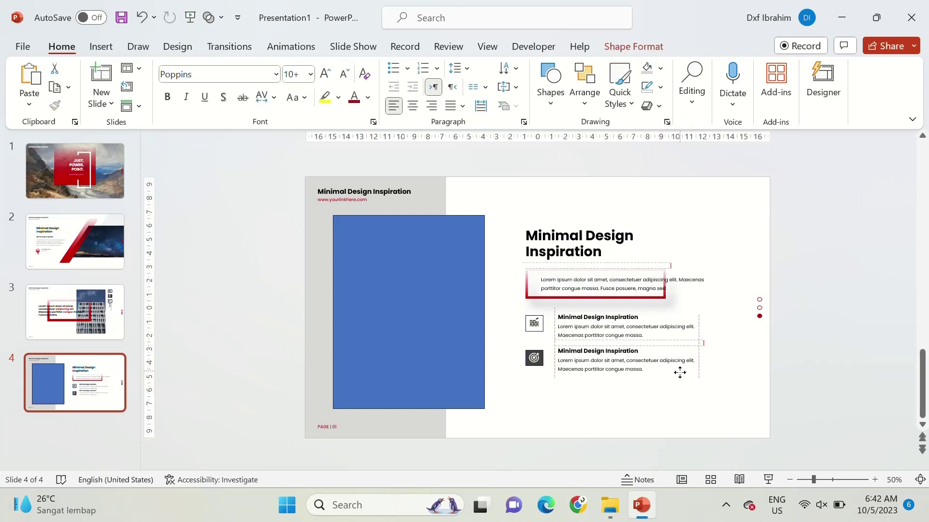
{"action": "left_click", "coordinate": [662, 387]}
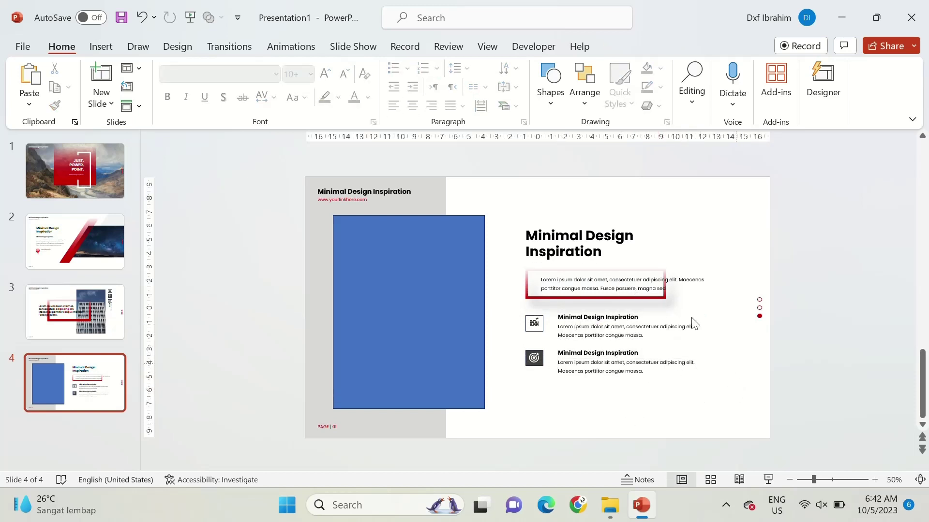
{"action": "left_click", "coordinate": [544, 97]}
- Paste slide 1's red gradient onto slide 4 as a narrow bar over the blue rectangle
{"action": "left_click", "coordinate": [75, 170]}
{"action": "left_click", "coordinate": [464, 251]}
{"action": "key", "text": "ctrl+c"}
{"action": "left_click", "coordinate": [75, 382]}
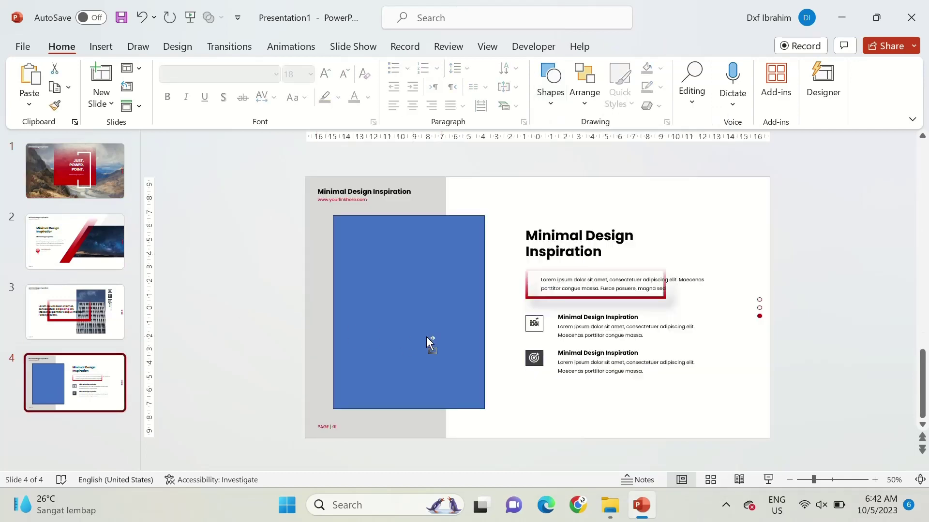
{"action": "key", "text": "ctrl+v"}
{"action": "mouse_move", "coordinate": [636, 285]}
{"action": "left_mouse_down"}
{"action": "mouse_move", "coordinate": [485, 285]}
{"action": "mouse_move", "coordinate": [471, 308]}
{"action": "left_mouse_up"}
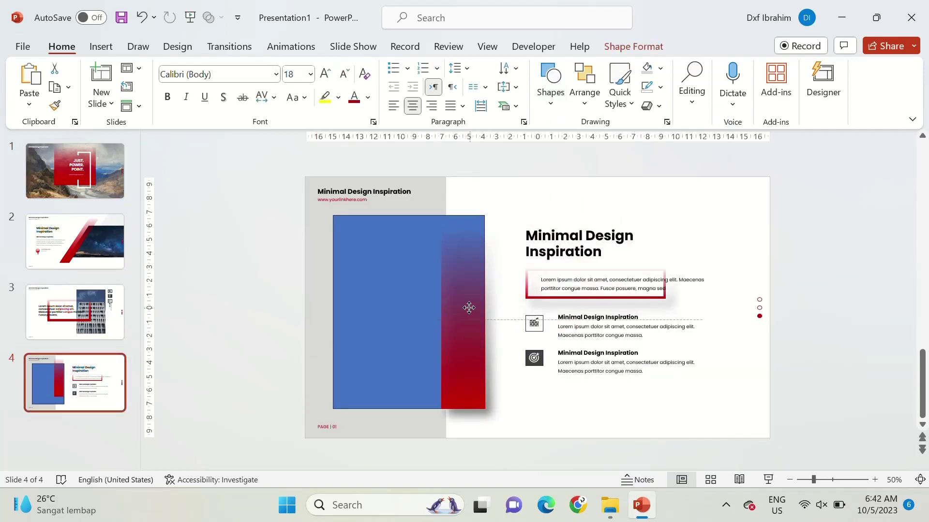
- Delete the blue rectangle from slide 4, undoing an accidental blank slide
{"action": "left_click", "coordinate": [539, 408]}
{"action": "left_click", "coordinate": [101, 104]}
{"action": "left_click", "coordinate": [281, 227]}
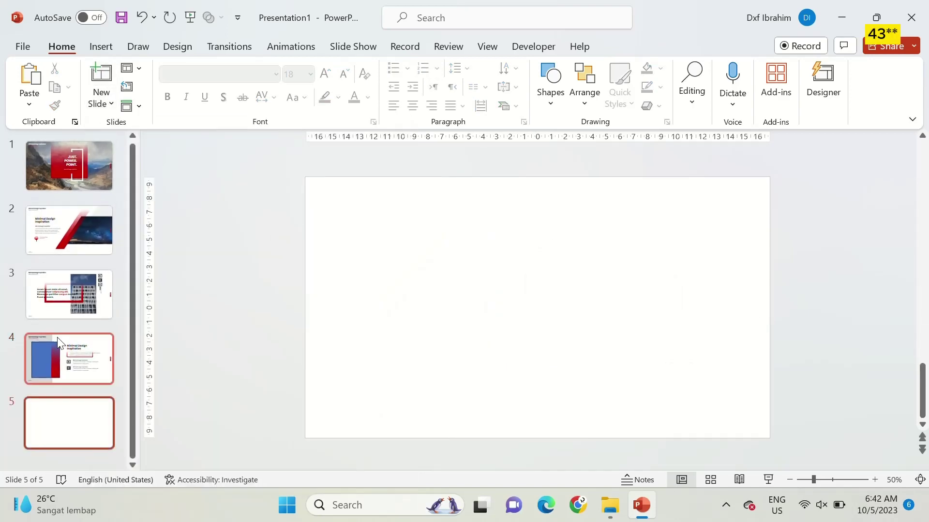
{"action": "left_click", "coordinate": [77, 387]}
{"action": "key", "text": "ctrl+z"}
{"action": "key", "text": "Delete"}
- In Slide Master, intersect the enlarged picture placeholder with the pasted blue rectangle
{"action": "left_click", "coordinate": [487, 46]}
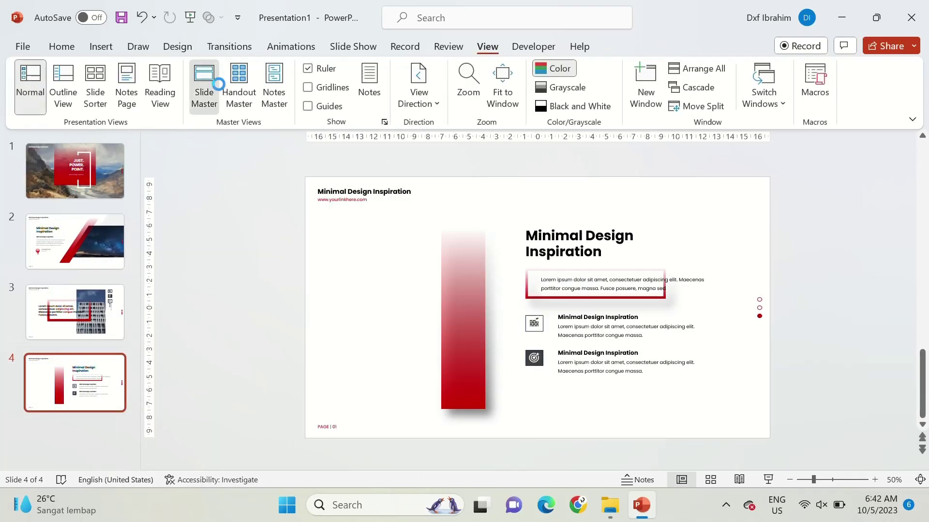
{"action": "left_click", "coordinate": [207, 85]}
{"action": "key", "text": "ctrl+v"}
{"action": "mouse_move", "coordinate": [682, 411]}
{"action": "left_mouse_down"}
{"action": "mouse_move", "coordinate": [414, 404]}
{"action": "mouse_move", "coordinate": [531, 439]}
{"action": "left_mouse_up"}
{"action": "left_click", "coordinate": [128, 103]}
{"action": "left_click", "coordinate": [155, 187]}
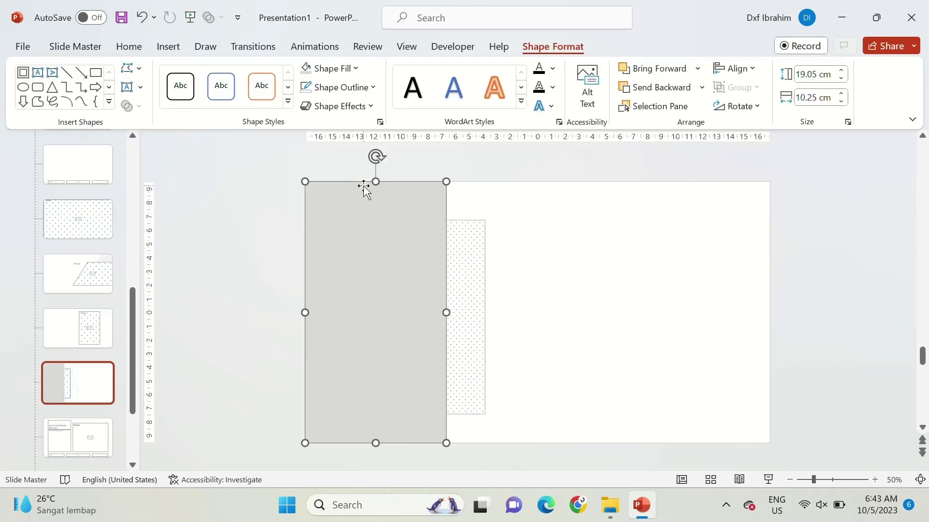
{"action": "left_click", "coordinate": [509, 245]}
{"action": "left_click", "coordinate": [609, 112]}
- Apply the picture-placeholder layout to slide 4 and drop in the glass building photo
{"action": "left_click", "coordinate": [132, 71]}
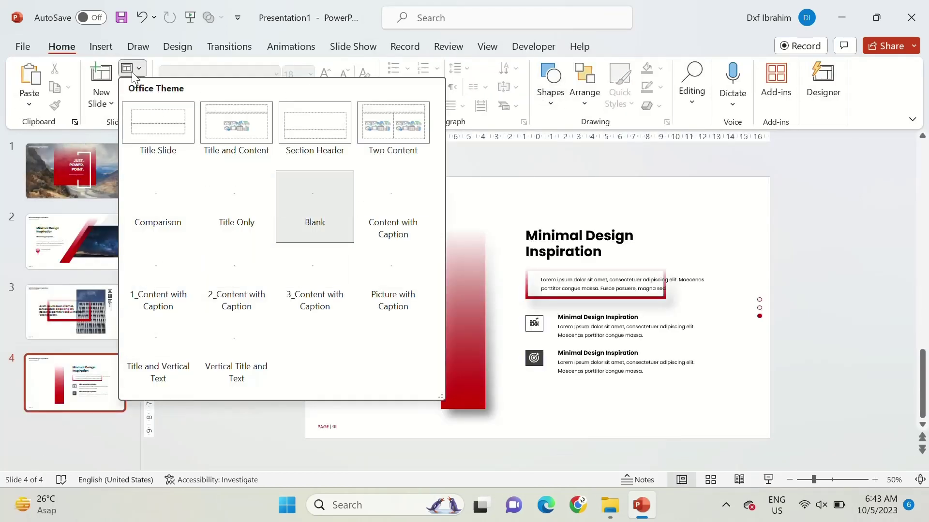
{"action": "left_click", "coordinate": [340, 271]}
{"action": "right_click", "coordinate": [399, 276]}
{"action": "left_click", "coordinate": [552, 425]}
{"action": "left_click", "coordinate": [611, 505]}
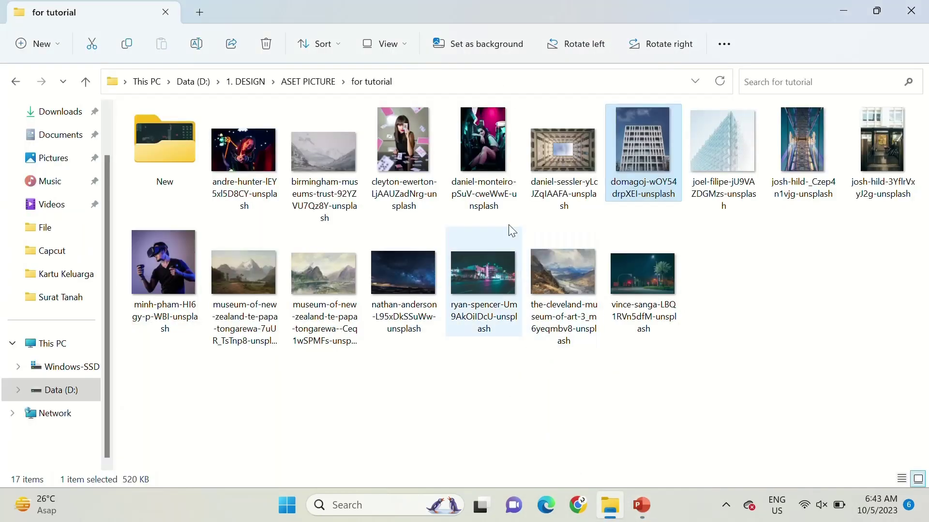
{"action": "mouse_move", "coordinate": [723, 145]}
{"action": "left_mouse_down"}
{"action": "mouse_move", "coordinate": [654, 445]}
{"action": "mouse_move", "coordinate": [474, 392]}
{"action": "left_mouse_up"}
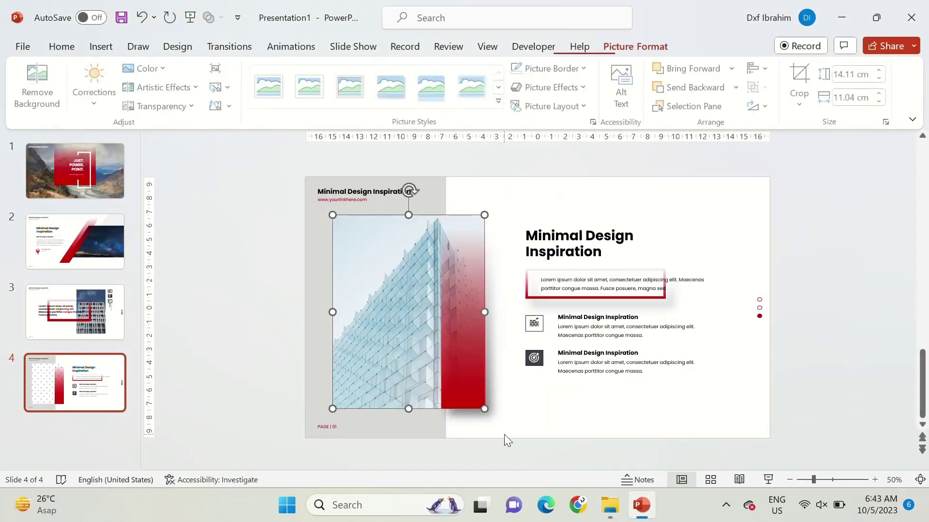
- Add slide 5 with a light grey rectangle covering its right part
{"action": "left_click", "coordinate": [99, 107]}
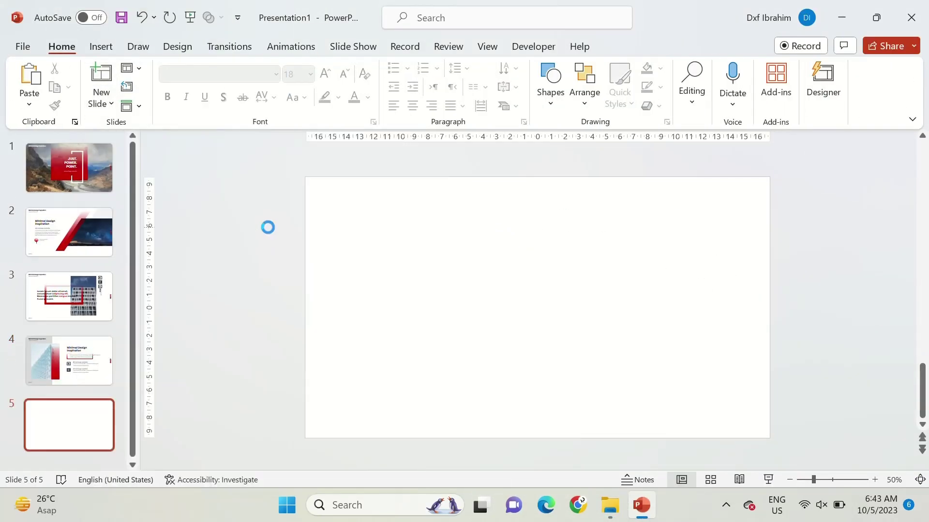
{"action": "left_click", "coordinate": [551, 82]}
{"action": "left_click", "coordinate": [616, 139]}
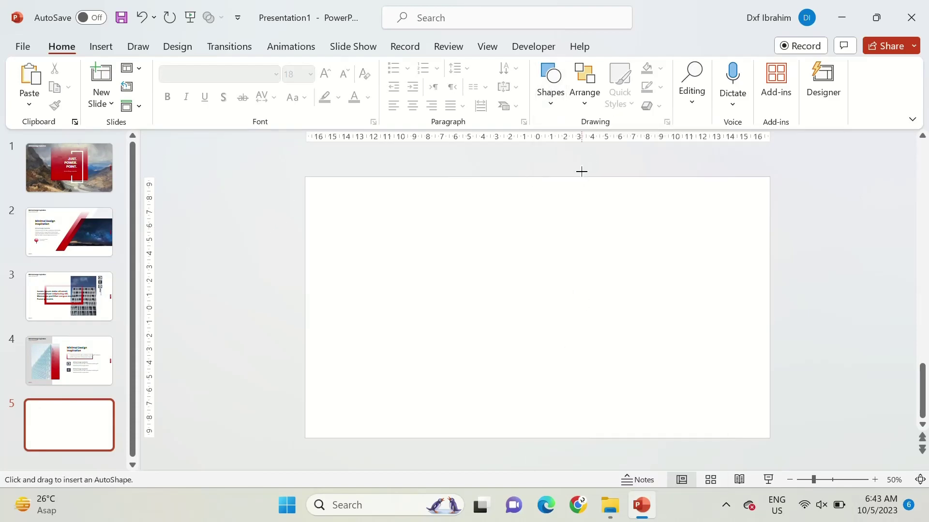
{"action": "left_click_drag", "start_coordinate": [581, 181], "coordinate": [770, 443]}
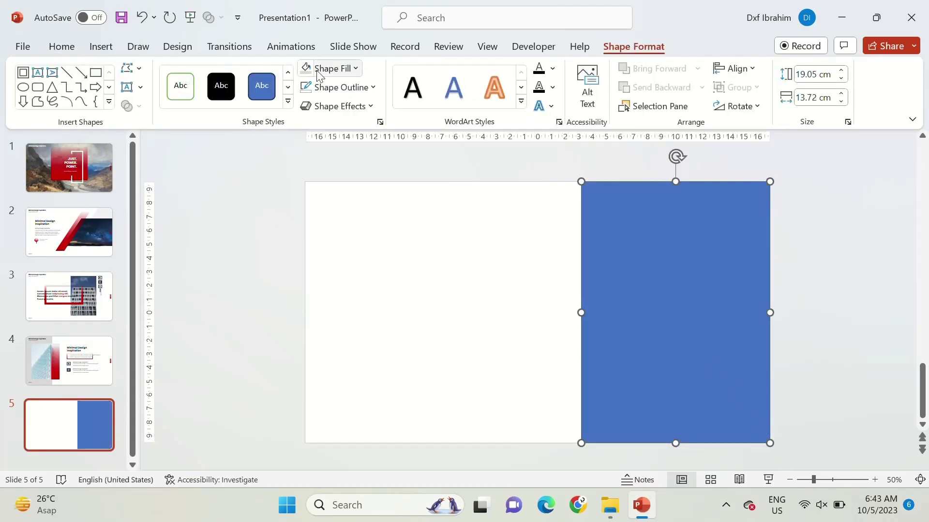
{"action": "left_click", "coordinate": [319, 68]}
{"action": "key", "text": "Escape"}
- Draw a blue rectangle overlapping the grey panel, then go to slide 3
{"action": "left_click", "coordinate": [550, 83]}
{"action": "left_click", "coordinate": [557, 237]}
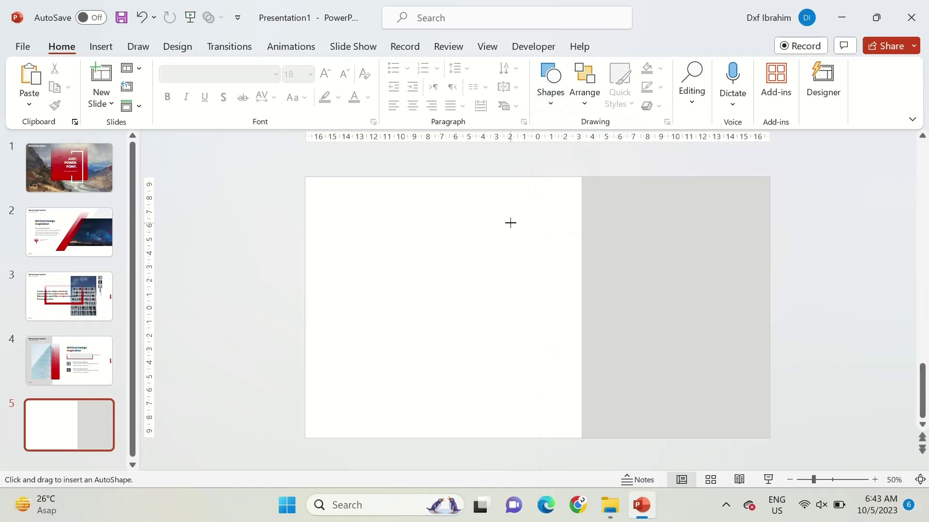
{"action": "left_click_drag", "start_coordinate": [510, 223], "coordinate": [718, 407]}
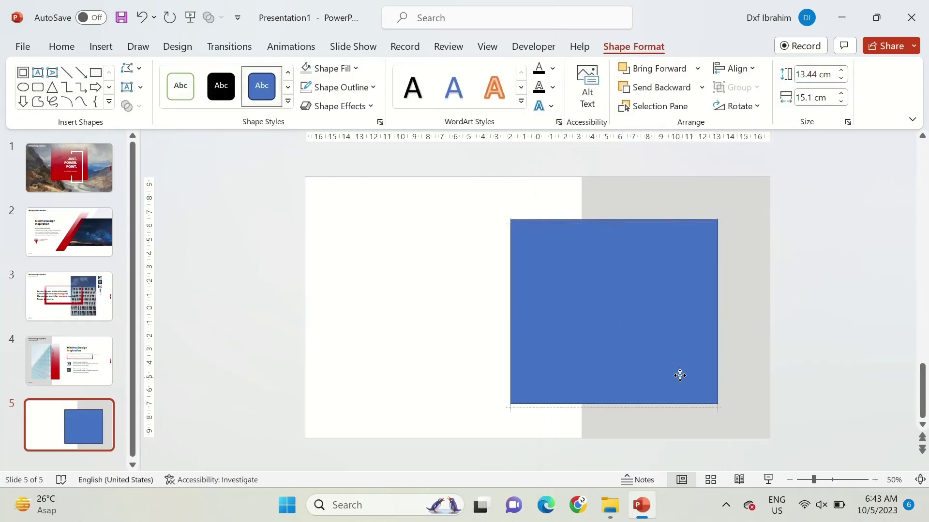
{"action": "key", "text": "Page_Up"}
{"action": "key", "text": "Page_Up"}
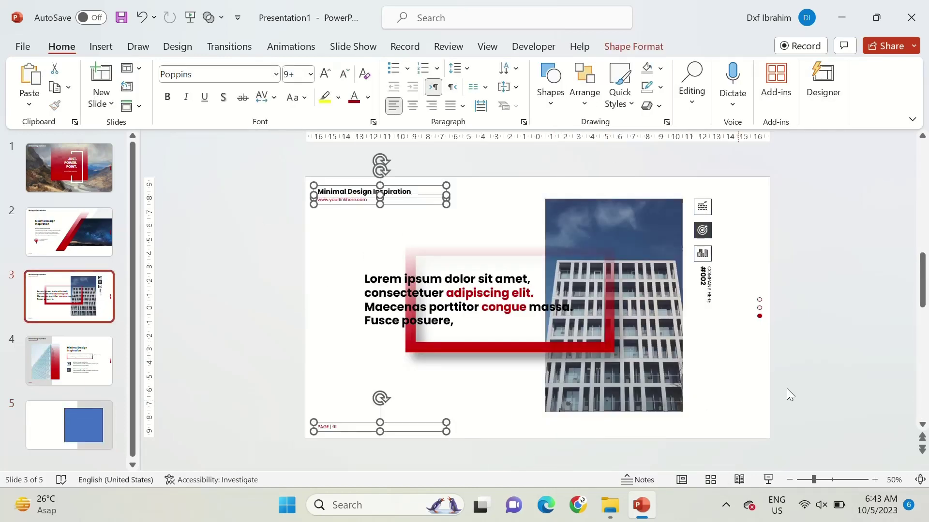
- Copy the header, page number and dots from slide 3 onto slide 5
{"action": "left_click", "coordinate": [760, 308], "text": "shift"}
{"action": "key", "text": "ctrl+c"}
{"action": "key", "text": "Page_Down"}
{"action": "key", "text": "Page_Down"}
{"action": "key", "text": "ctrl+v"}
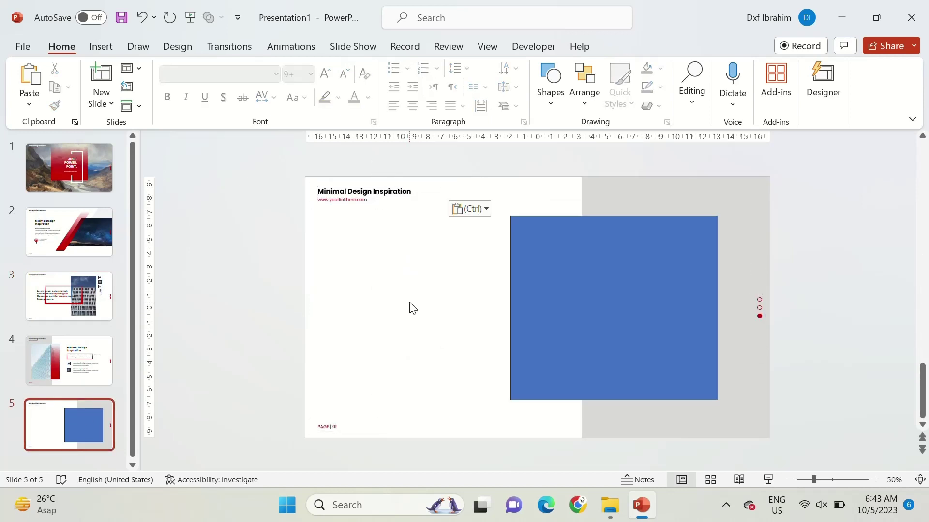
- Paste slide 4's red gradient bar onto slide 5, widened and centred over the blue rectangle
{"action": "left_click", "coordinate": [80, 371]}
{"action": "left_click", "coordinate": [467, 303]}
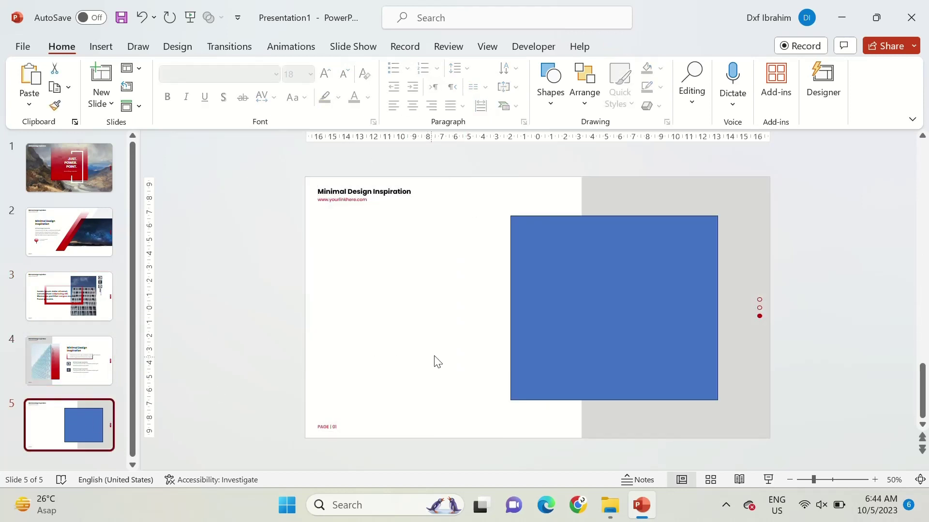
{"action": "key", "text": "ctrl+v"}
{"action": "left_click_drag", "start_coordinate": [463, 330], "coordinate": [658, 310]}
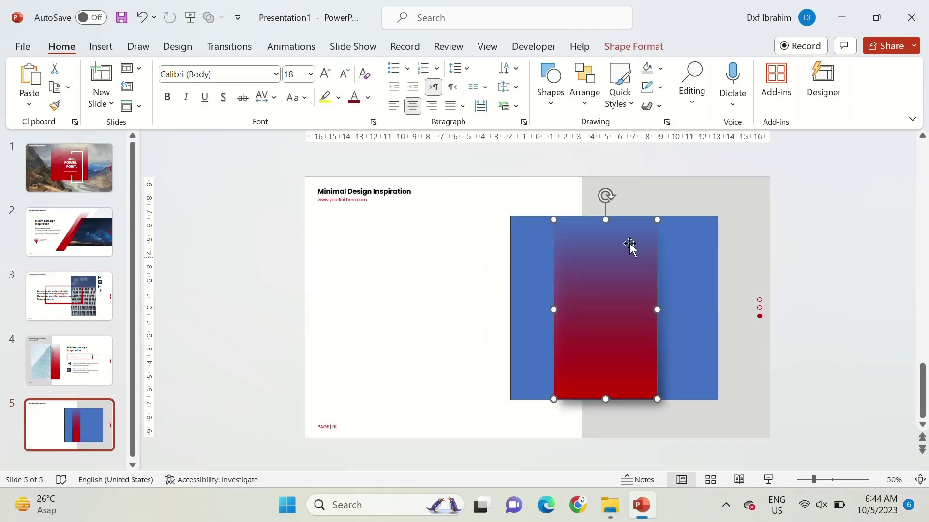
{"action": "left_click_drag", "start_coordinate": [606, 220], "coordinate": [606, 276]}
{"action": "left_click_drag", "start_coordinate": [603, 344], "coordinate": [612, 322]}
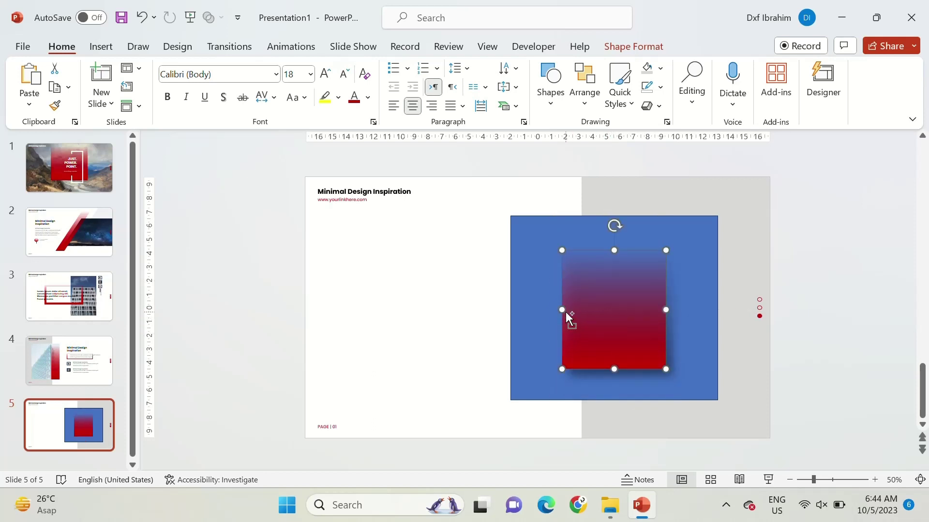
{"action": "left_click", "coordinate": [467, 331]}
- Copy slide 3's icon group to slide 5 as an evenly spaced column on the left
{"action": "left_click", "coordinate": [69, 296]}
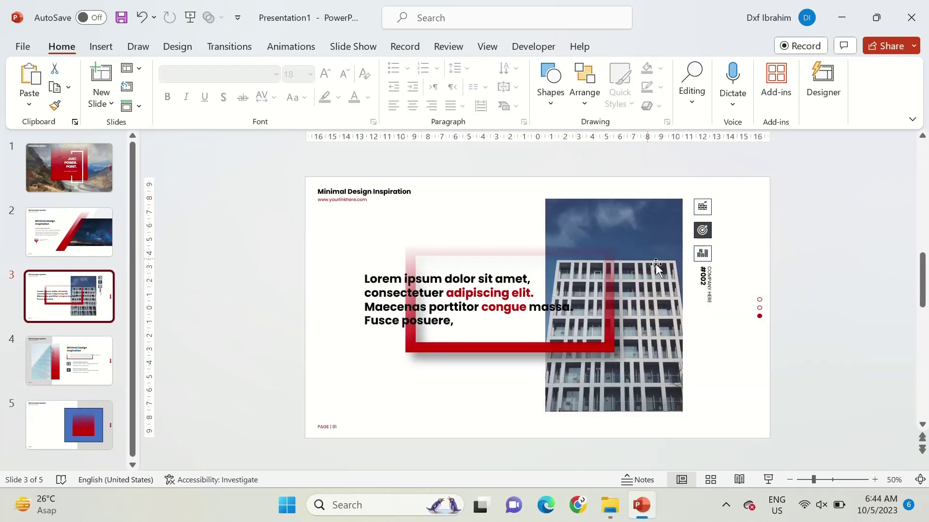
{"action": "left_click", "coordinate": [703, 253]}
{"action": "key", "text": "ctrl+c"}
{"action": "left_click", "coordinate": [70, 425]}
{"action": "key", "text": "ctrl+v"}
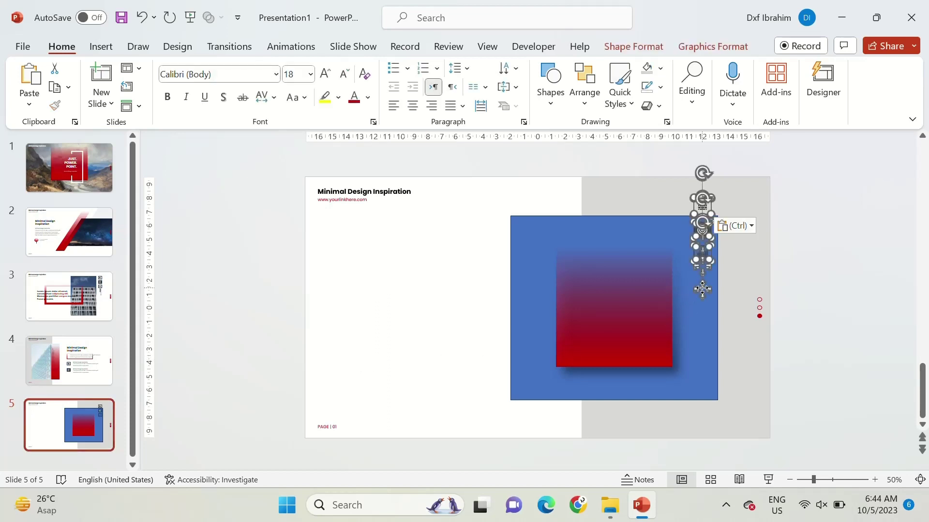
{"action": "mouse_move", "coordinate": [703, 287]}
{"action": "left_mouse_down"}
{"action": "mouse_move", "coordinate": [450, 340]}
{"action": "mouse_move", "coordinate": [408, 268]}
{"action": "left_mouse_up"}
{"action": "left_click", "coordinate": [477, 356]}
{"action": "mouse_move", "coordinate": [450, 338]}
{"action": "left_mouse_down"}
{"action": "mouse_move", "coordinate": [449, 353]}
{"action": "mouse_move", "coordinate": [419, 299]}
{"action": "mouse_move", "coordinate": [452, 377]}
{"action": "left_mouse_up"}
{"action": "left_click", "coordinate": [452, 378]}
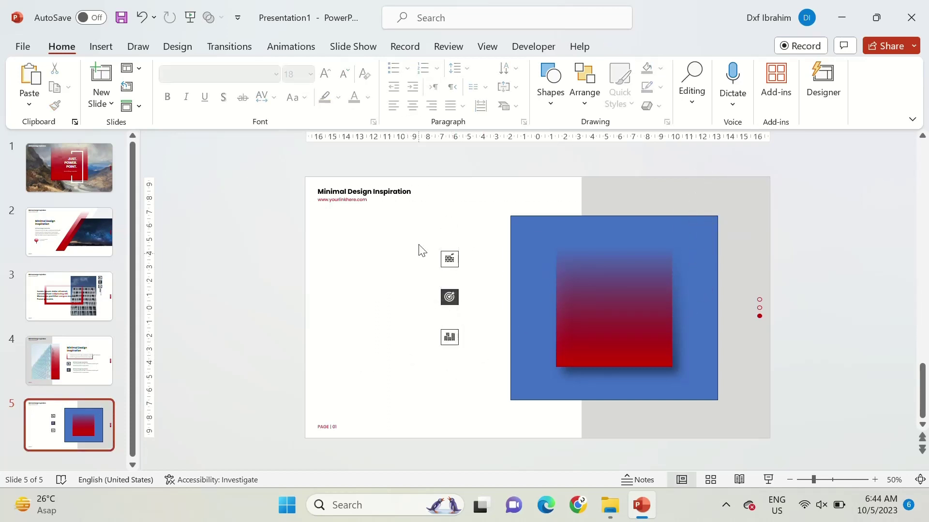
{"action": "mouse_move", "coordinate": [416, 248]}
{"action": "left_mouse_down"}
{"action": "mouse_move", "coordinate": [472, 390]}
{"action": "mouse_move", "coordinate": [459, 386]}
{"action": "left_mouse_up"}
{"action": "key", "text": "Escape"}
- Add 'Minimal Design Inspiration' labels beside the icons and select the grey and blue rectangles
{"action": "left_click", "coordinate": [65, 374]}
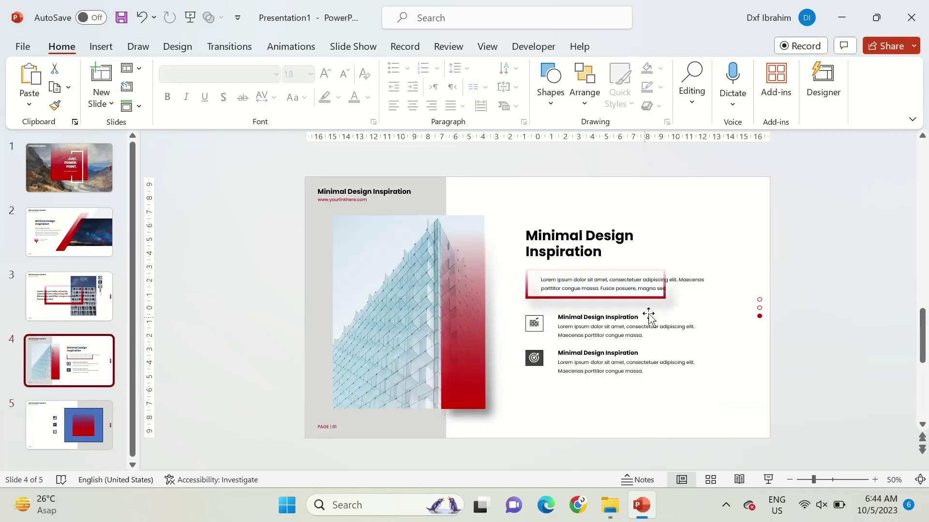
{"action": "left_click", "coordinate": [649, 315]}
{"action": "key", "text": "ctrl+c"}
{"action": "left_click", "coordinate": [105, 422]}
{"action": "key", "text": "ctrl+v"}
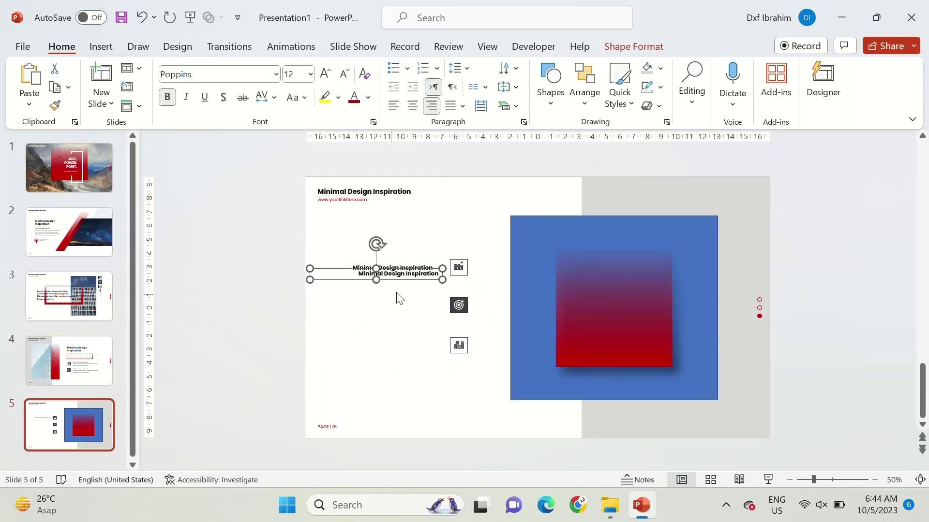
{"action": "left_click_drag", "start_coordinate": [405, 313], "coordinate": [406, 352]}
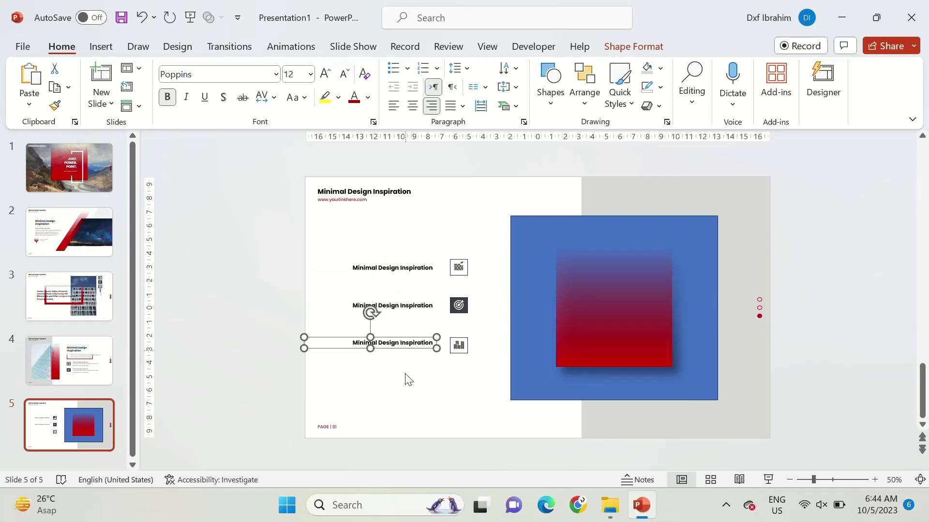
{"action": "left_click", "coordinate": [411, 400]}
{"action": "left_click", "coordinate": [711, 207]}
{"action": "left_click", "coordinate": [664, 275], "text": "shift"}
- Cut the grey and blue rectangles and paste them into a duplicated picture layout in Slide Master
{"action": "key", "text": "Delete"}
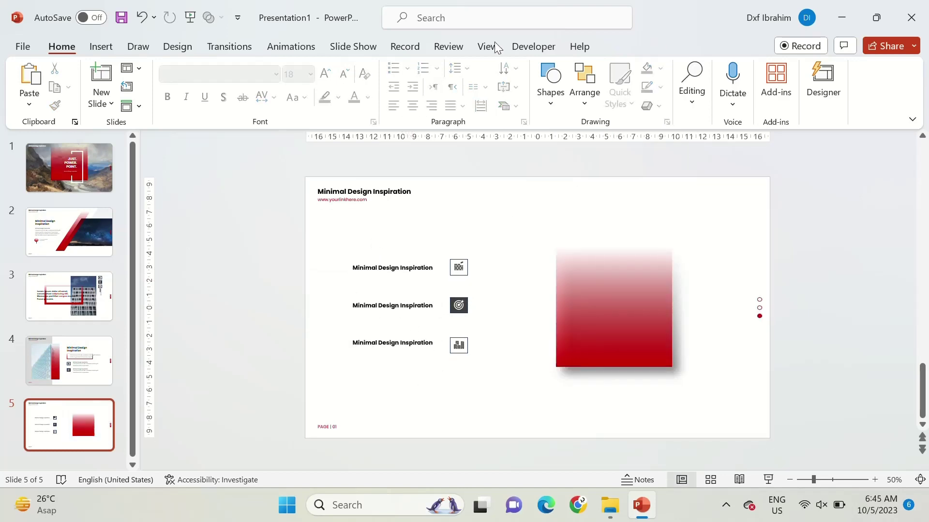
{"action": "left_click", "coordinate": [487, 46]}
{"action": "left_click", "coordinate": [205, 97]}
{"action": "left_click", "coordinate": [77, 383]}
{"action": "key", "text": "ctrl+d"}
{"action": "key", "text": "ctrl+v"}
{"action": "left_click", "coordinate": [353, 208]}
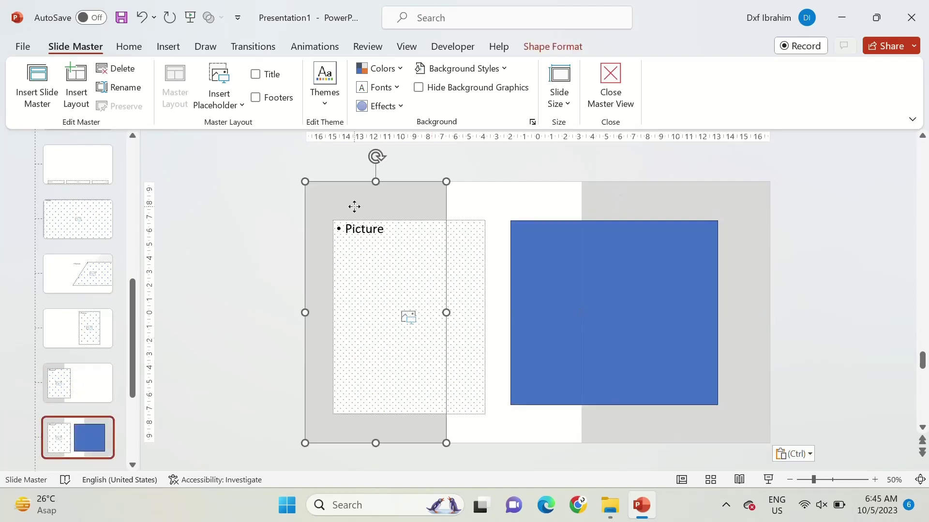
{"action": "key", "text": "Delete"}
- Move the picture placeholder right and intersect it with the blue rectangle
{"action": "left_click_drag", "start_coordinate": [454, 304], "coordinate": [761, 309]}
{"action": "left_click", "coordinate": [603, 317], "text": "shift"}
{"action": "left_click", "coordinate": [552, 47]}
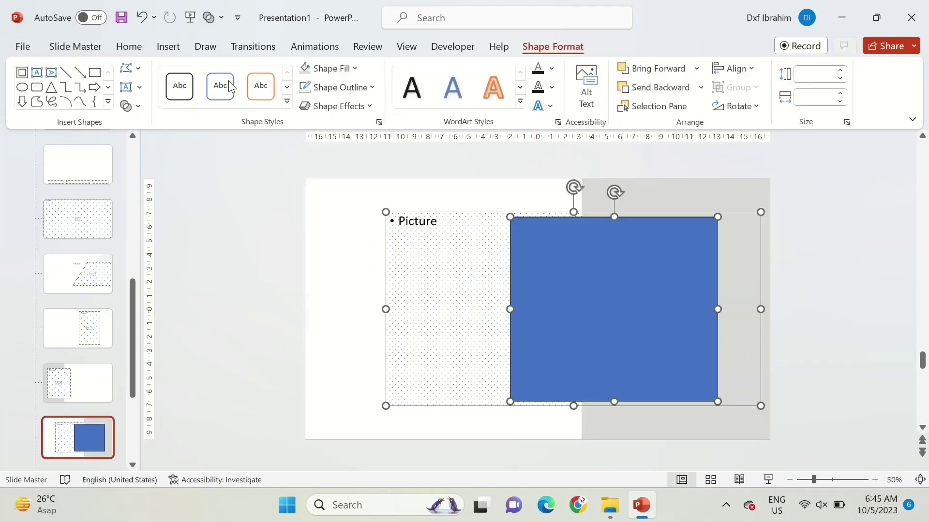
{"action": "left_click", "coordinate": [127, 106]}
{"action": "left_click", "coordinate": [155, 184]}
{"action": "left_click", "coordinate": [682, 267]}
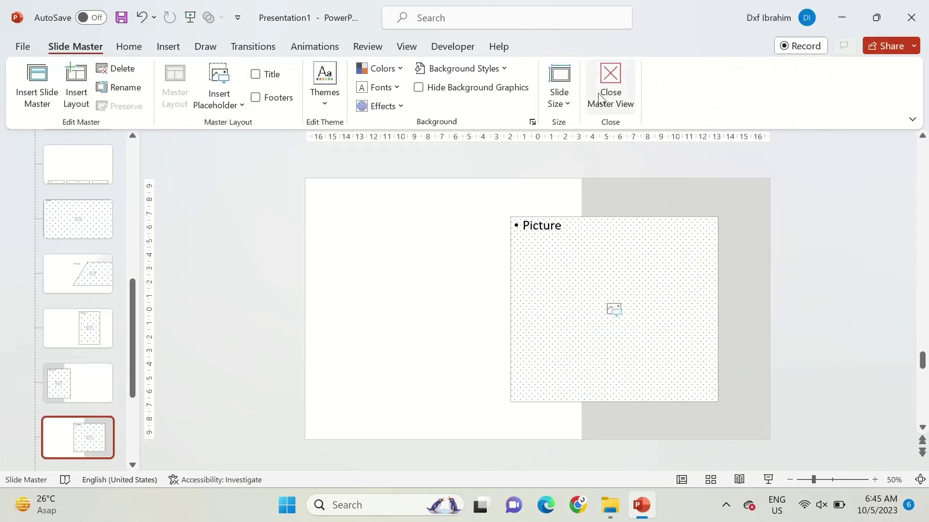
{"action": "left_click", "coordinate": [609, 85]}
- Apply the new picture layout to slide 5 and copy slide 2's large title onto the red panel
{"action": "left_click", "coordinate": [126, 68]}
{"action": "left_click", "coordinate": [412, 260]}
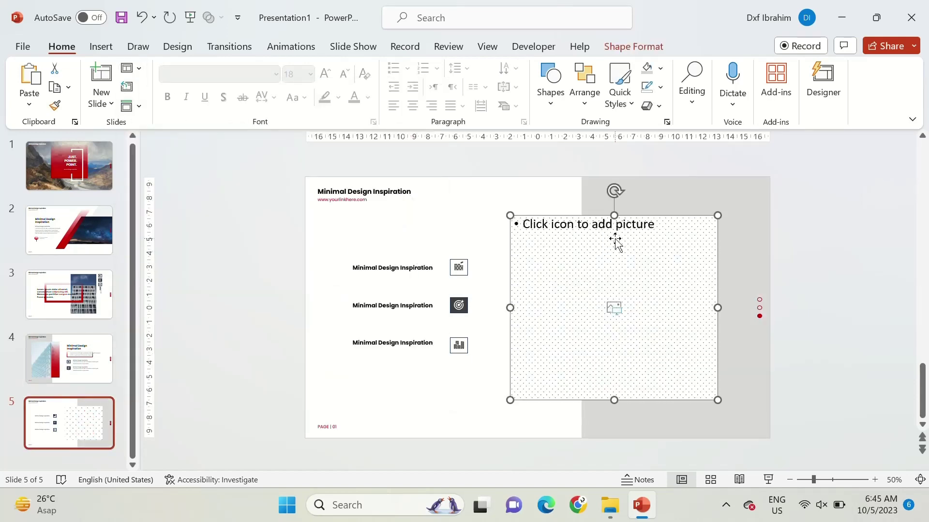
{"action": "key", "text": "Page_Up"}
{"action": "key", "text": "Page_Up"}
{"action": "key", "text": "Page_Up"}
{"action": "left_click", "coordinate": [392, 254]}
{"action": "key", "text": "ctrl+c"}
{"action": "key", "text": "Page_Down"}
{"action": "key", "text": "Page_Down"}
{"action": "key", "text": "Page_Down"}
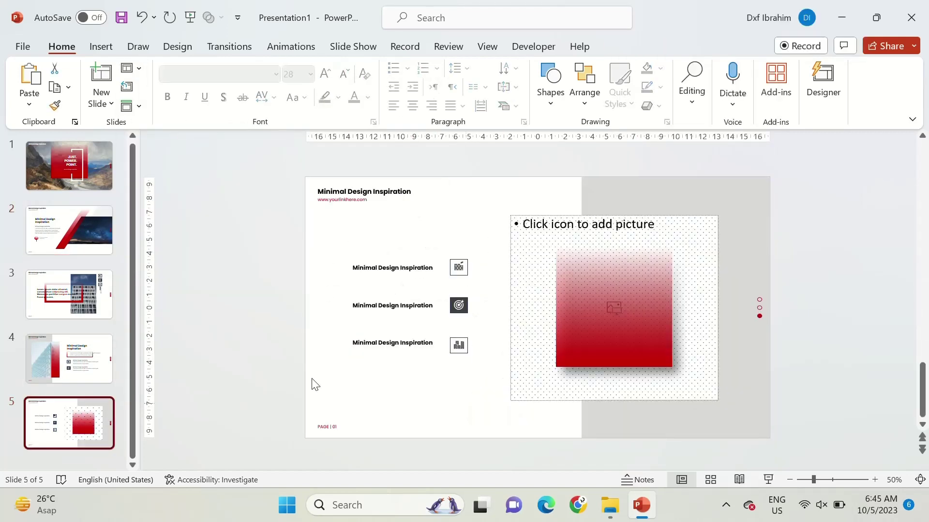
{"action": "key", "text": "ctrl+v"}
{"action": "left_click_drag", "start_coordinate": [590, 258], "coordinate": [692, 281]}
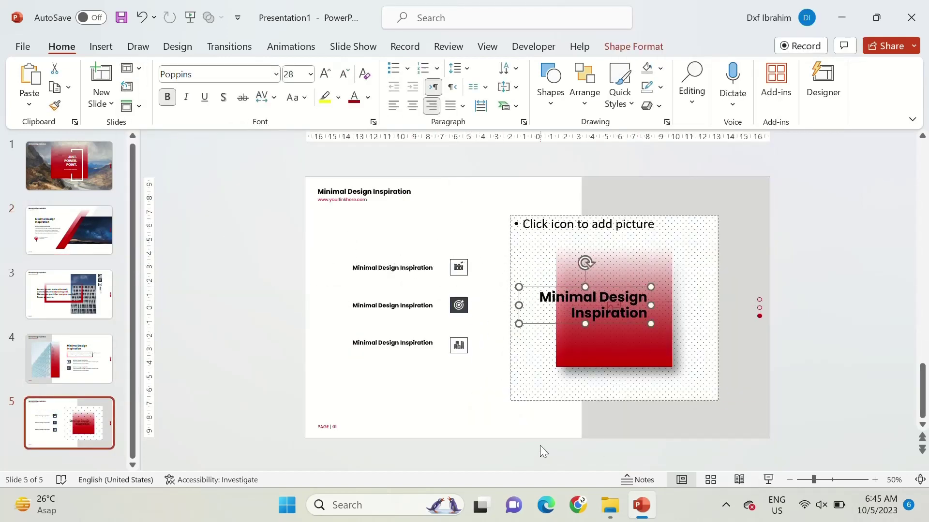
- Drop the night street photo into the placeholder and make the title white
{"action": "left_click", "coordinate": [610, 505]}
{"action": "mouse_move", "coordinate": [483, 274]}
{"action": "left_mouse_down"}
{"action": "mouse_move", "coordinate": [636, 465]}
{"action": "mouse_move", "coordinate": [593, 330]}
{"action": "left_mouse_up"}
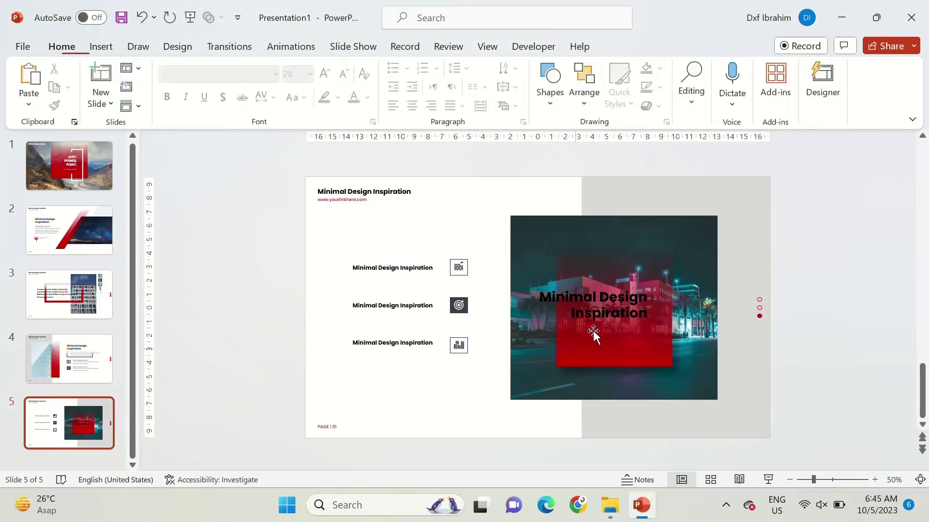
{"action": "left_click", "coordinate": [593, 325]}
{"action": "left_click", "coordinate": [368, 97]}
{"action": "left_click", "coordinate": [324, 286]}
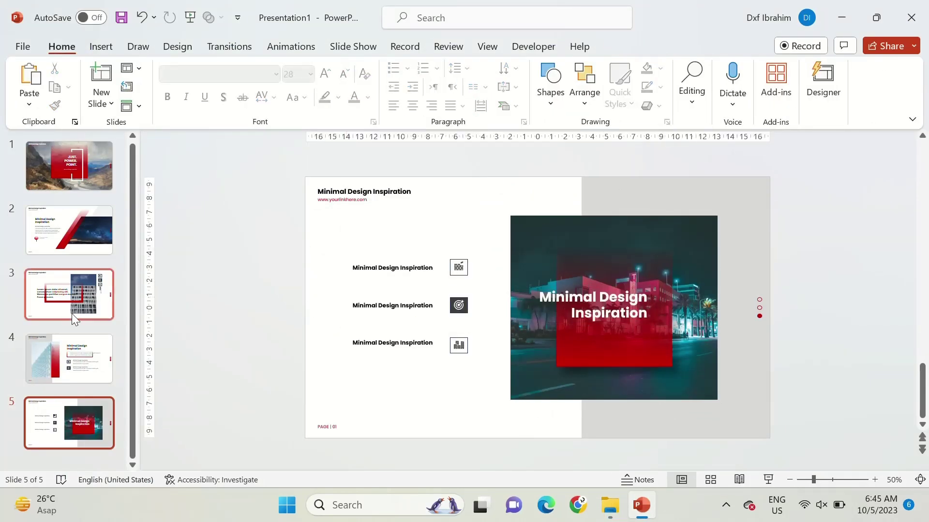
- Add slide 6 and copy slide 5's header, link, dots and page footer onto it
{"action": "left_click", "coordinate": [101, 104]}
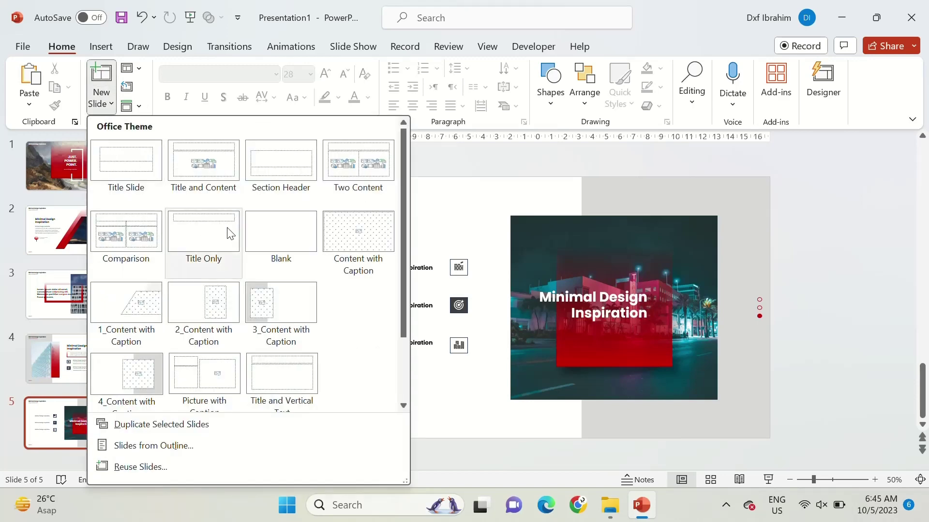
{"action": "left_click", "coordinate": [116, 333]}
{"action": "left_click", "coordinate": [111, 339]}
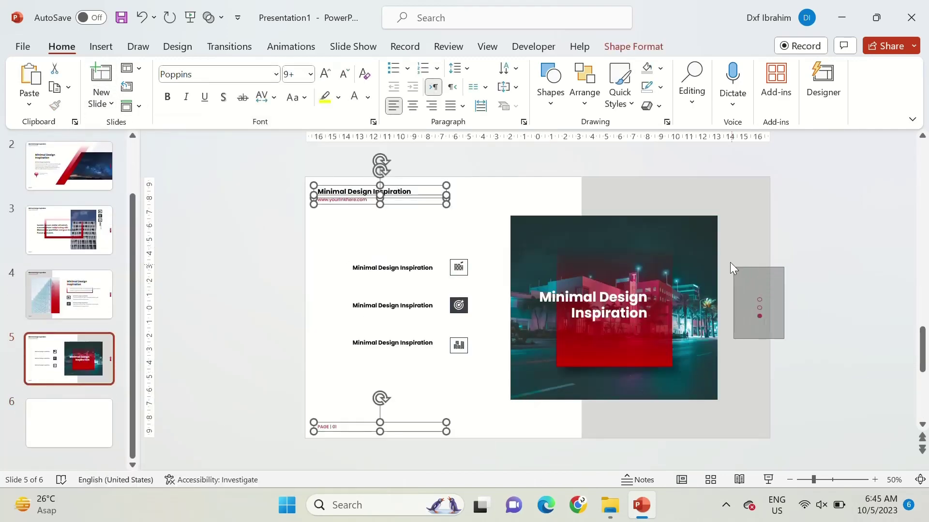
{"action": "key", "text": "ctrl+c"}
{"action": "left_click", "coordinate": [94, 438]}
{"action": "key", "text": "ctrl+v"}
{"action": "left_click", "coordinate": [87, 367]}
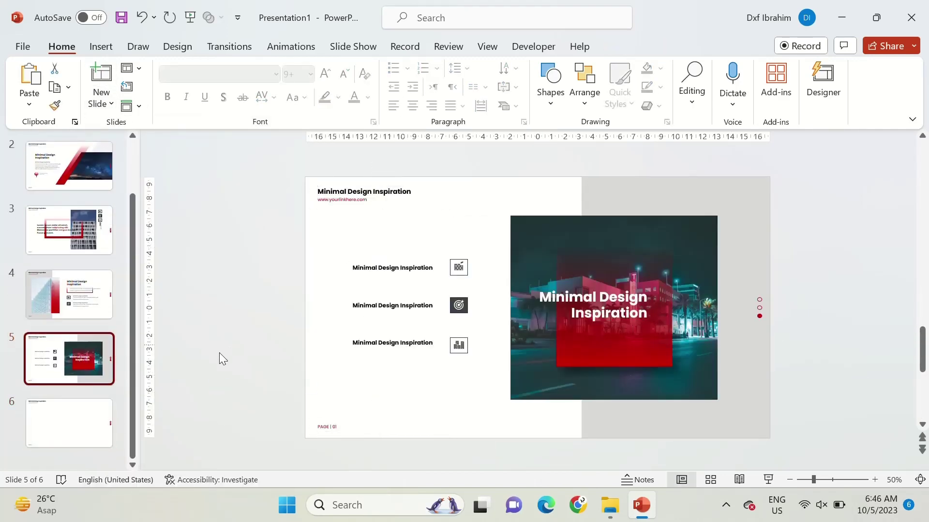
{"action": "key", "text": "Down"}
- Draw a light grey rectangle over slide 6's left part, sent behind the text
{"action": "left_click", "coordinate": [551, 80]}
{"action": "left_click", "coordinate": [615, 142]}
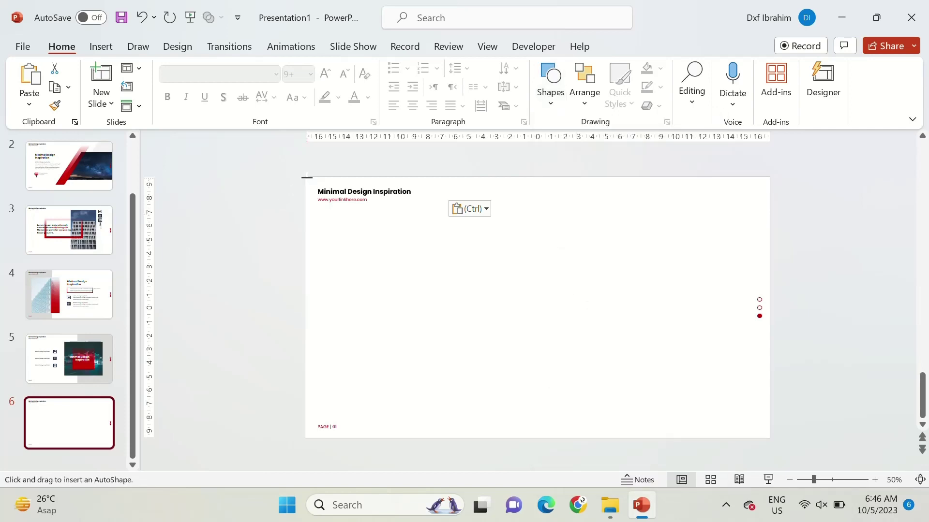
{"action": "left_click_drag", "start_coordinate": [307, 178], "coordinate": [598, 443]}
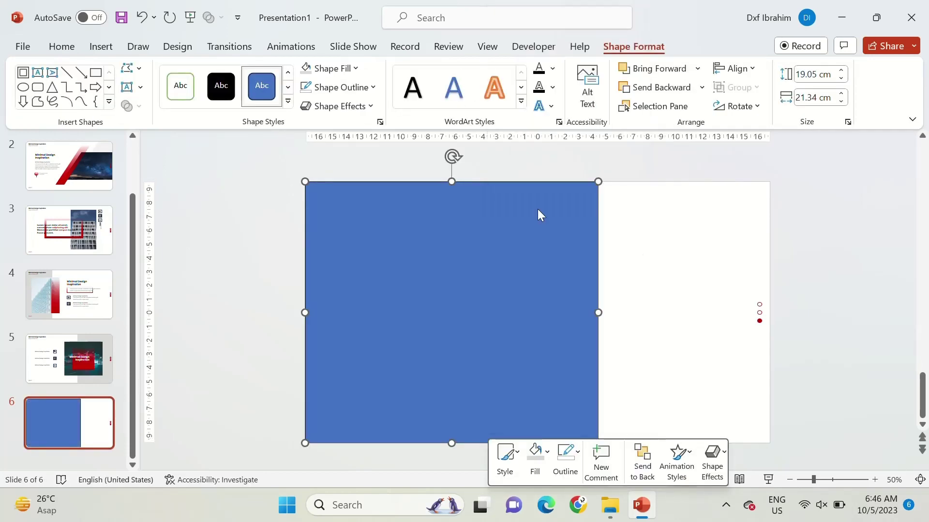
{"action": "left_click", "coordinate": [642, 459]}
{"action": "left_click", "coordinate": [355, 68]}
{"action": "left_click", "coordinate": [225, 256]}
{"action": "key", "text": "Escape"}
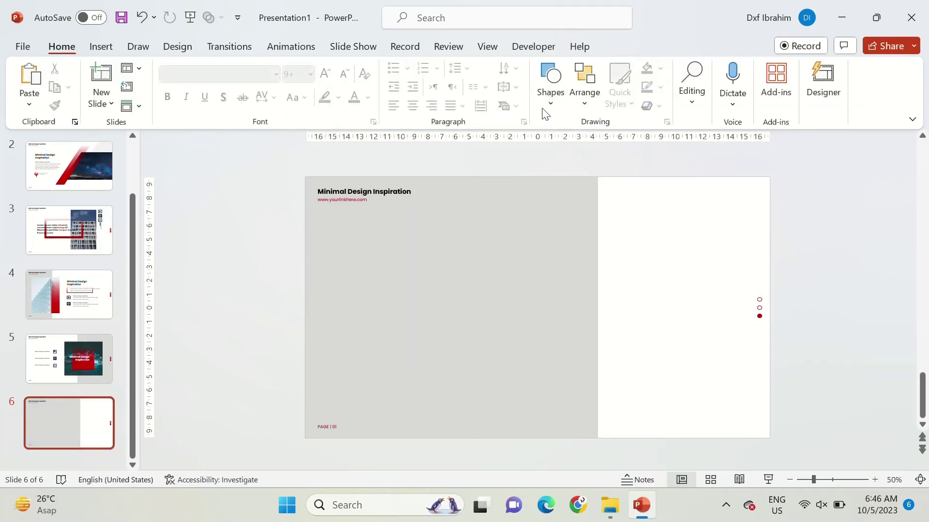
- Start drawing a wide rectangle across the slide's centre
{"action": "left_click", "coordinate": [550, 82]}
{"action": "left_click", "coordinate": [546, 137]}
{"action": "left_click_drag", "start_coordinate": [328, 239], "coordinate": [670, 398]}
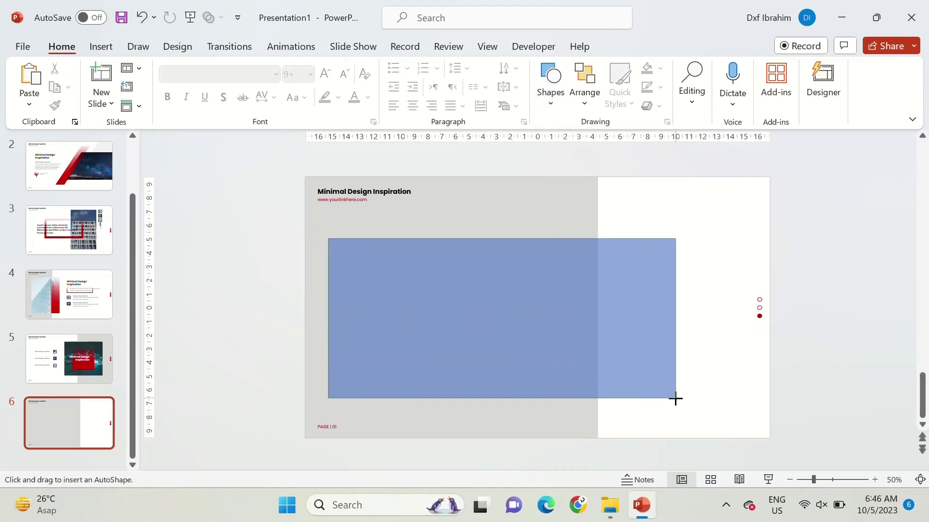
- Finish the wide blue rectangle and copy slide 3's three-icon stack to slide 6's right side
{"action": "left_click_drag", "start_coordinate": [676, 399], "coordinate": [676, 399]}
{"action": "left_click", "coordinate": [108, 359]}
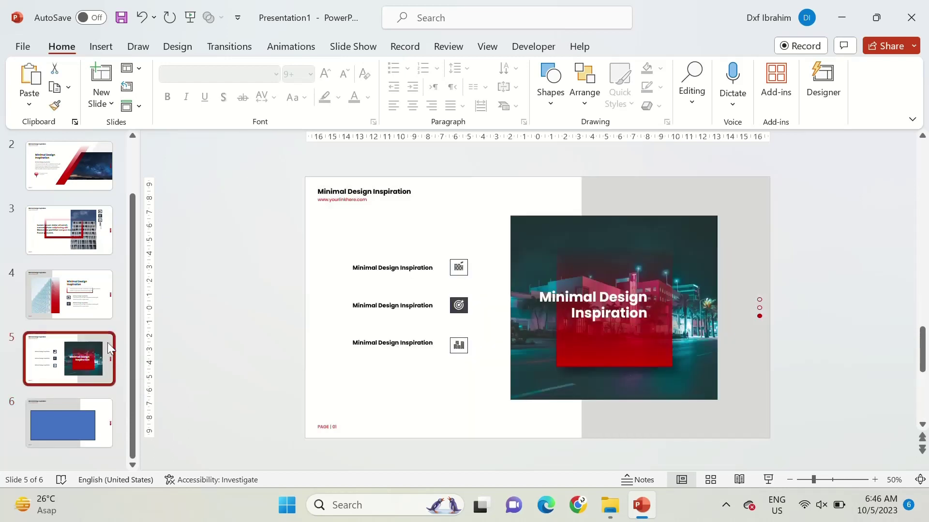
{"action": "left_click", "coordinate": [69, 230]}
{"action": "left_click_drag", "start_coordinate": [820, 288], "coordinate": [669, 167]}
{"action": "left_click", "coordinate": [69, 424]}
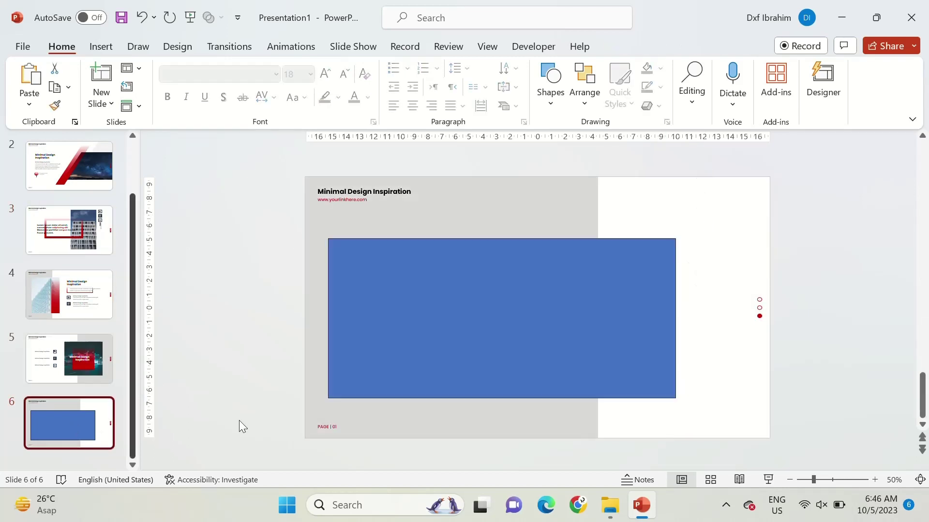
{"action": "key", "text": "ctrl+v"}
{"action": "left_click_drag", "start_coordinate": [668, 272], "coordinate": [710, 372]}
{"action": "key", "text": "Escape"}
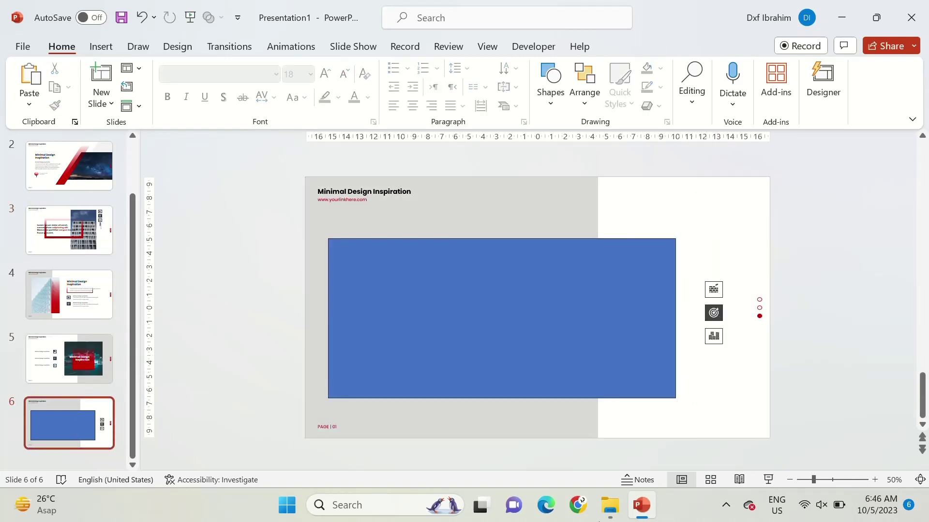
- Insert a short line above the icons and flip it vertically
{"action": "left_click", "coordinate": [551, 83]}
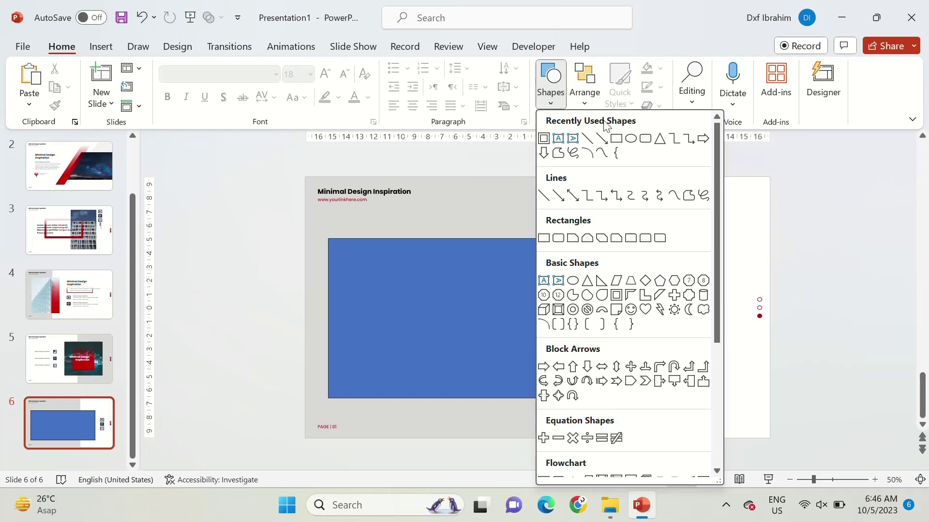
{"action": "left_click", "coordinate": [572, 154]}
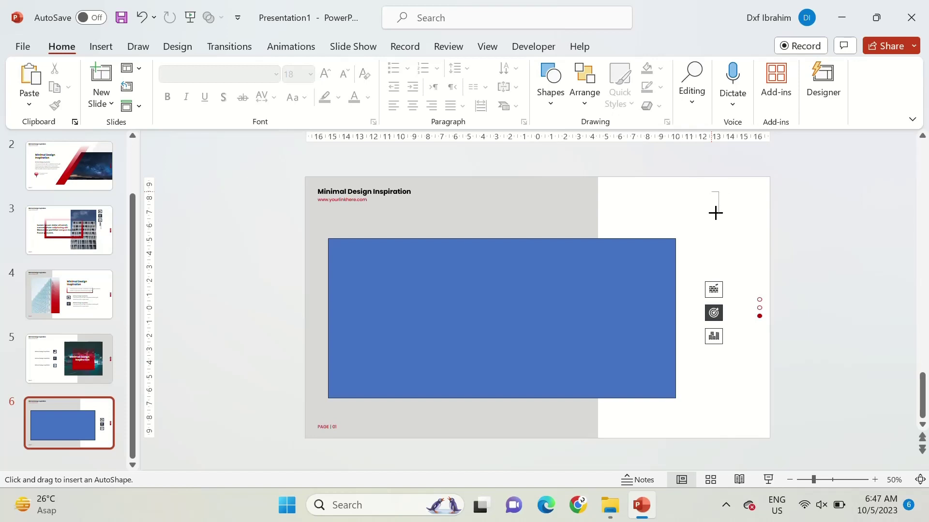
{"action": "left_click", "coordinate": [716, 208]}
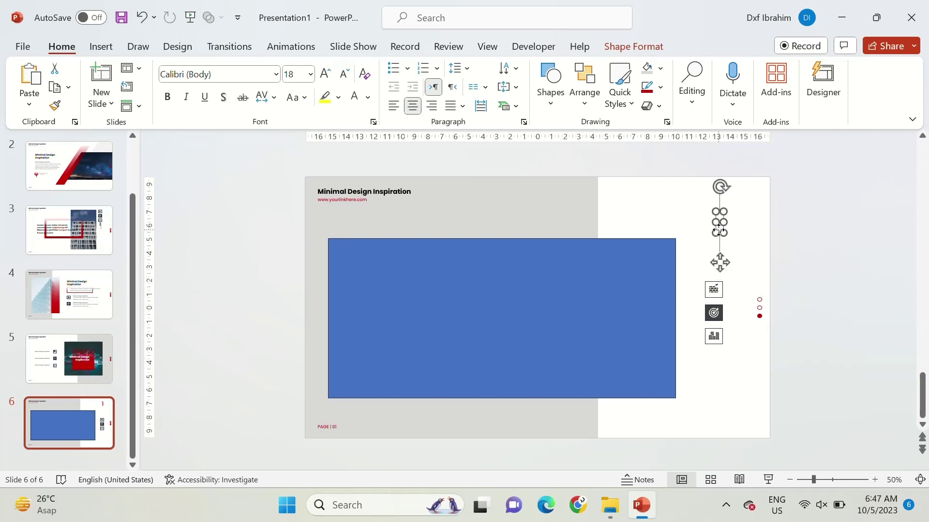
{"action": "left_click", "coordinate": [634, 46]}
{"action": "left_click", "coordinate": [738, 106]}
{"action": "left_click", "coordinate": [740, 166]}
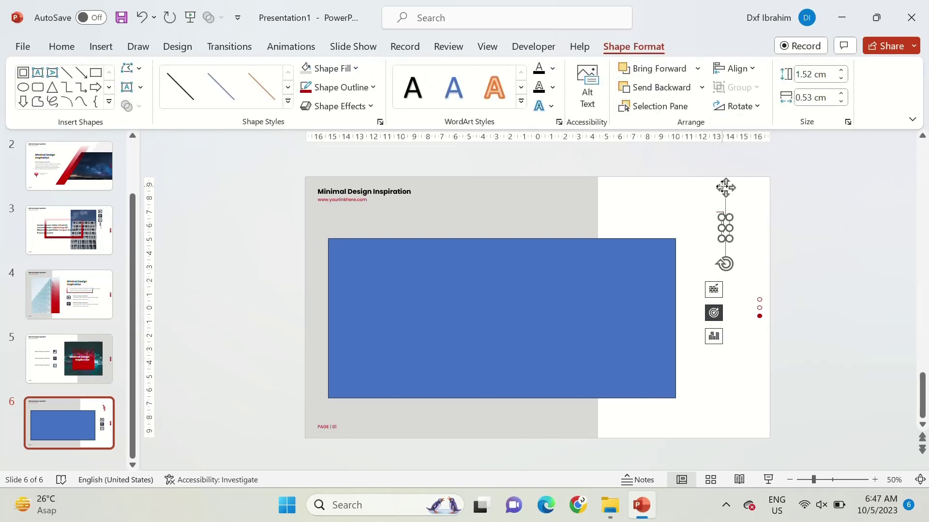
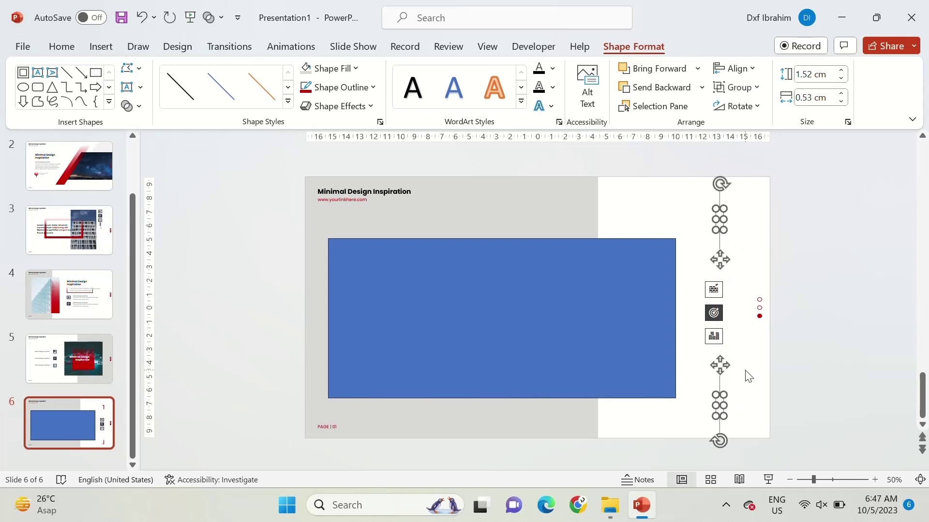
- Copy slide 5's red gradient box onto slide 6, stretched over the blue rectangle's right end
{"action": "left_click", "coordinate": [323, 227]}
{"action": "left_click", "coordinate": [69, 359]}
{"action": "left_click", "coordinate": [575, 339]}
{"action": "key", "text": "ctrl+c"}
{"action": "left_click", "coordinate": [69, 423]}
{"action": "key", "text": "ctrl+v"}
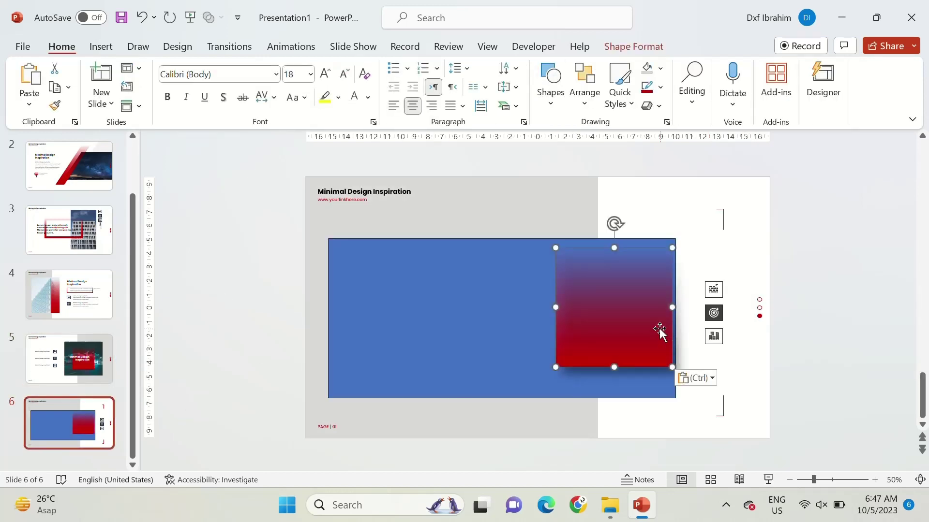
{"action": "left_click_drag", "start_coordinate": [660, 330], "coordinate": [663, 357]}
{"action": "left_click_drag", "start_coordinate": [622, 280], "coordinate": [618, 238]}
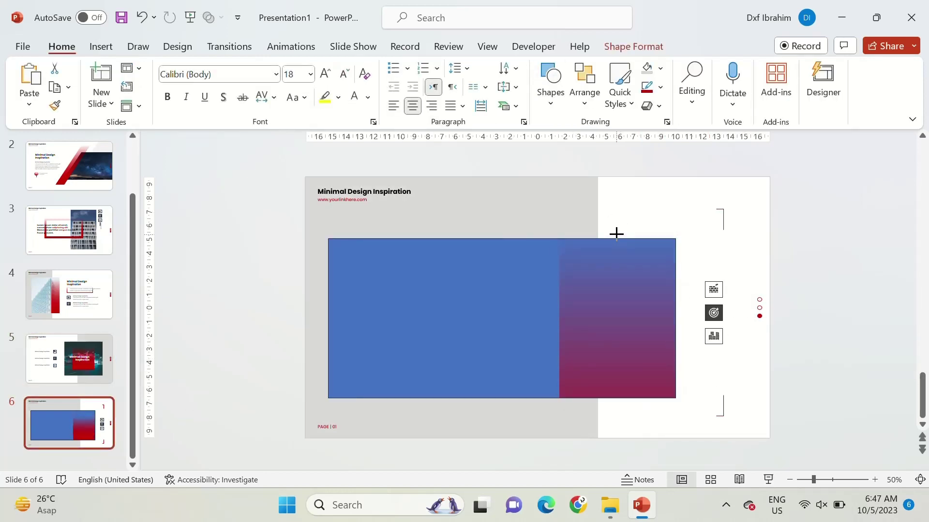
{"action": "left_click", "coordinate": [689, 428]}
- Paste slide 3's bold Lorem ipsum text onto slide 6, right-aligned and narrowed onto the red panel
{"action": "left_click", "coordinate": [69, 229]}
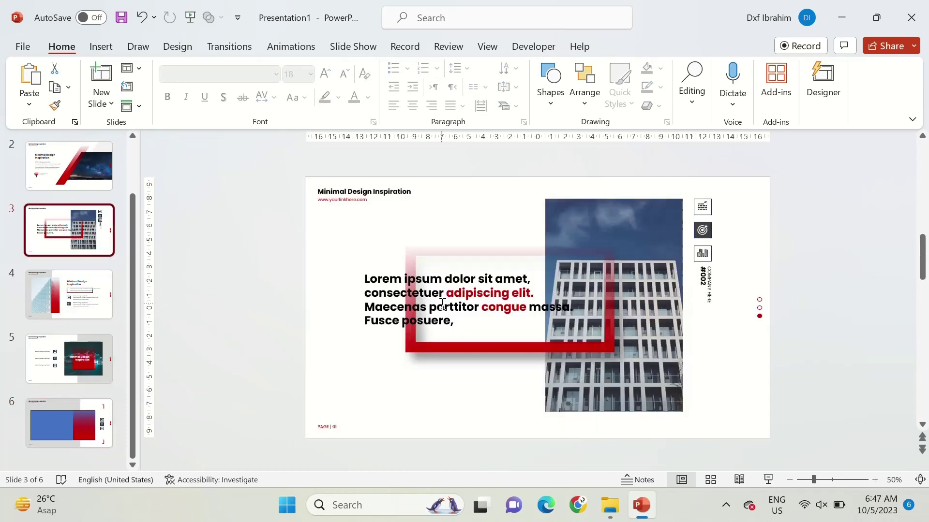
{"action": "left_click", "coordinate": [436, 273]}
{"action": "key", "text": "ctrl+z"}
{"action": "key", "text": "ctrl+v"}
{"action": "key", "text": "ctrl+r"}
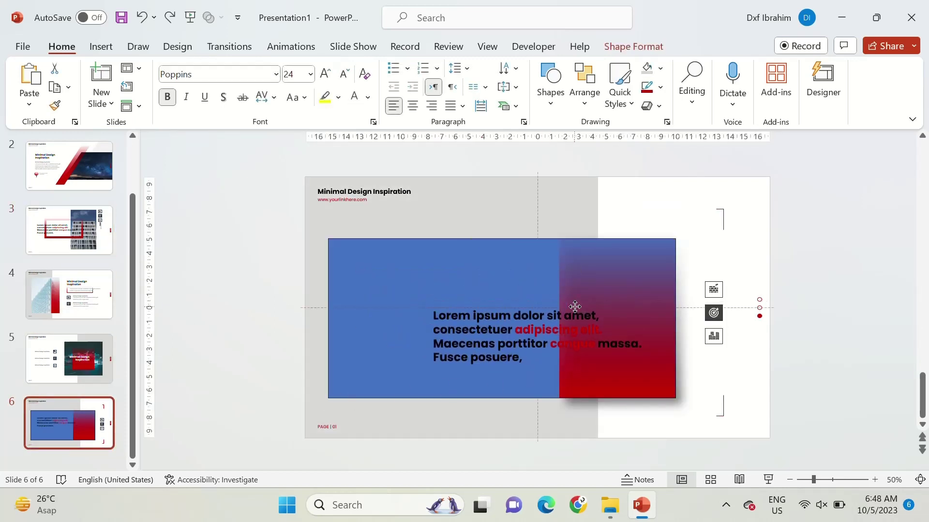
{"action": "left_click_drag", "start_coordinate": [394, 338], "coordinate": [483, 338]}
{"action": "left_click_drag", "start_coordinate": [506, 305], "coordinate": [520, 294]}
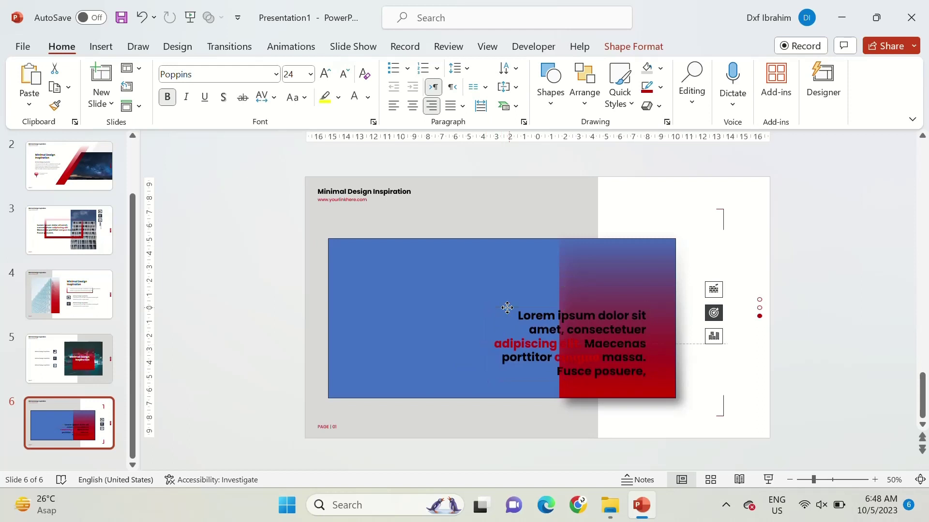
- Copy the small paragraph from slide 4 onto slide 6
{"action": "key", "text": "Page_Up"}
{"action": "key", "text": "Page_Up"}
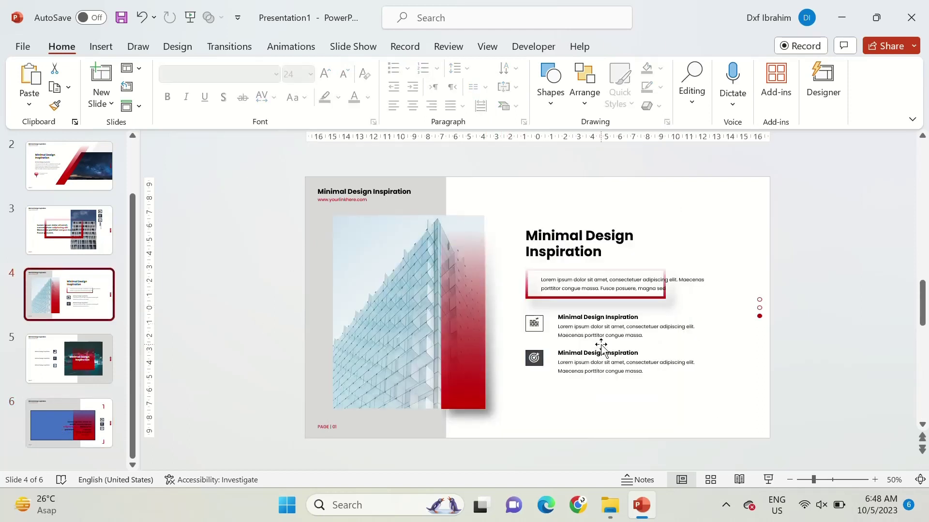
{"action": "left_click", "coordinate": [601, 344]}
{"action": "key", "text": "ctrl+c"}
{"action": "key", "text": "Page_Down"}
{"action": "key", "text": "Page_Down"}
{"action": "key", "text": "ctrl+v"}
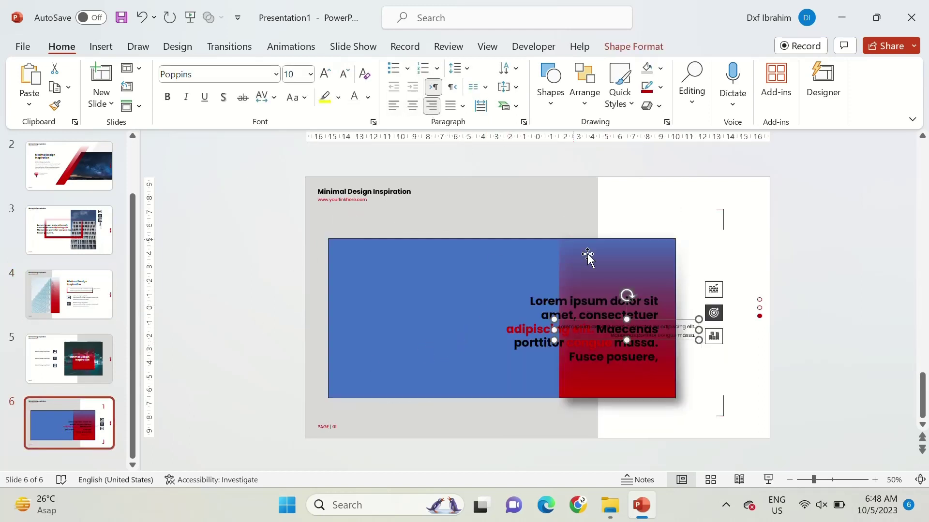
- Remove the blue rectangle from slide 6
{"action": "left_click", "coordinate": [484, 266]}
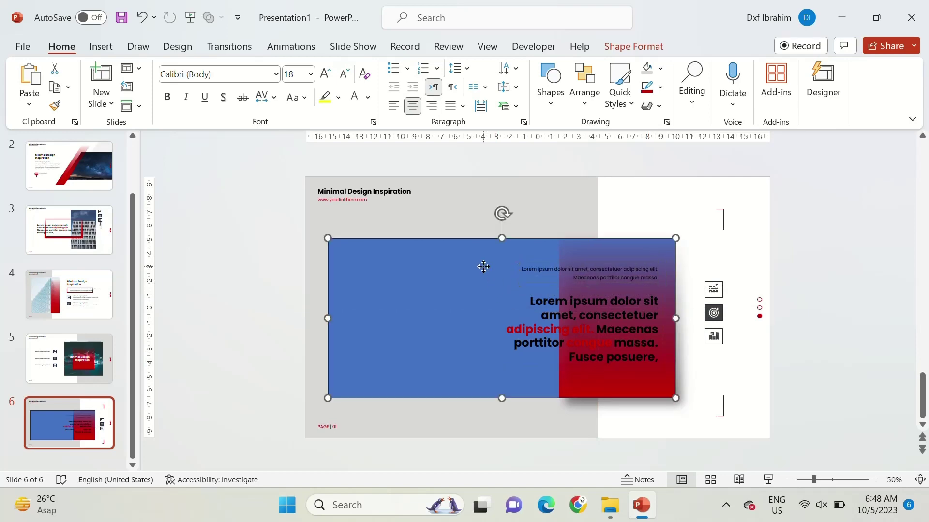
{"action": "key", "text": "Delete"}
{"action": "key", "text": "ctrl+z"}
{"action": "key", "text": "Delete"}
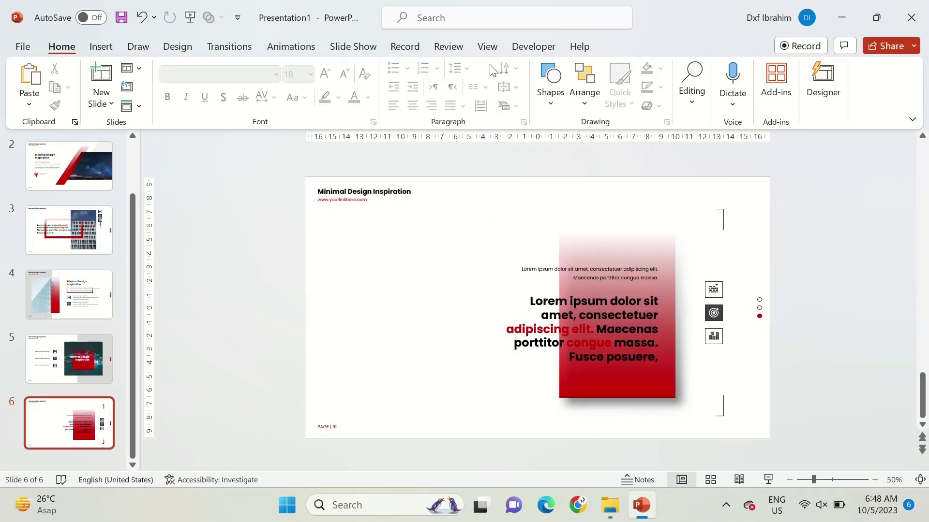
{"action": "left_click", "coordinate": [487, 46]}
- In Slide Master, paste the rectangle into the picture layout and intersect it with the placeholder
{"action": "left_click", "coordinate": [203, 92]}
{"action": "scroll", "coordinate": [80, 376], "scroll_direction": "down", "scroll_amount": 3}
{"action": "left_click", "coordinate": [77, 347]}
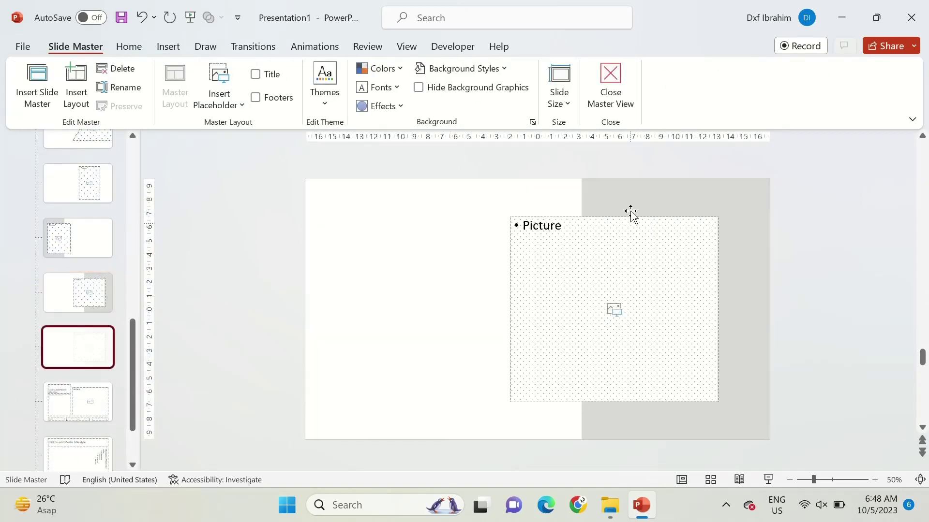
{"action": "key", "text": "ctrl+v"}
{"action": "left_click", "coordinate": [709, 271]}
{"action": "left_click", "coordinate": [510, 313], "text": "shift"}
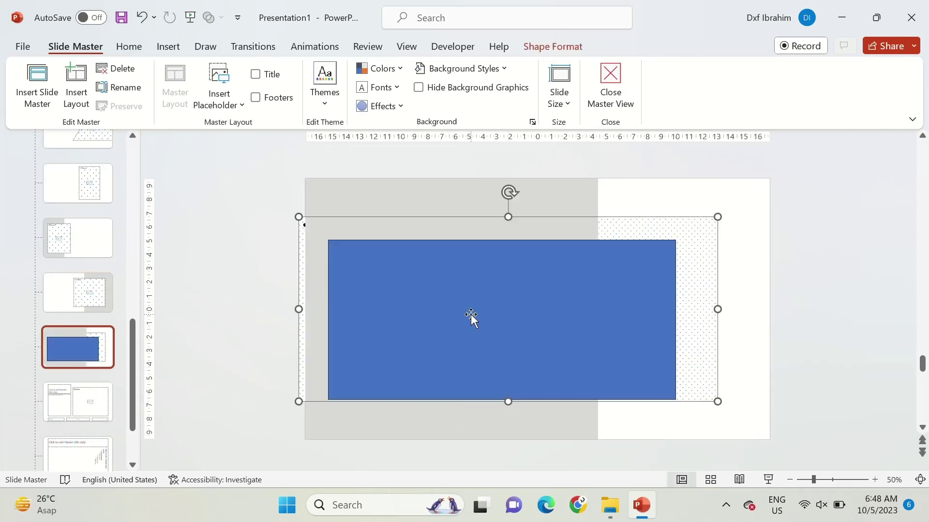
{"action": "left_click", "coordinate": [553, 46]}
{"action": "left_click", "coordinate": [131, 106]}
{"action": "key", "text": "ctrl+z"}
{"action": "key", "text": "ctrl+z"}
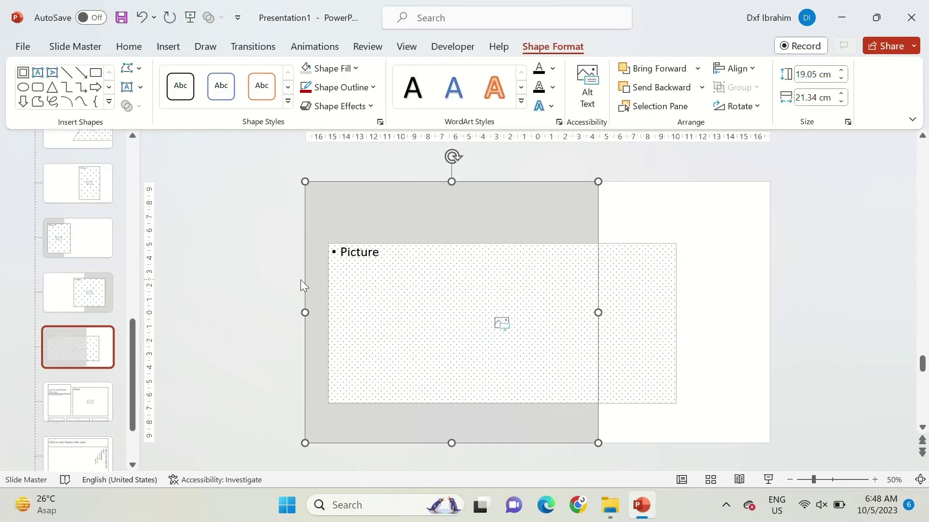
{"action": "key", "text": "ctrl+z"}
- Reapply the updated picture layout to slide 6
{"action": "left_click", "coordinate": [130, 67]}
{"action": "left_click", "coordinate": [313, 281]}
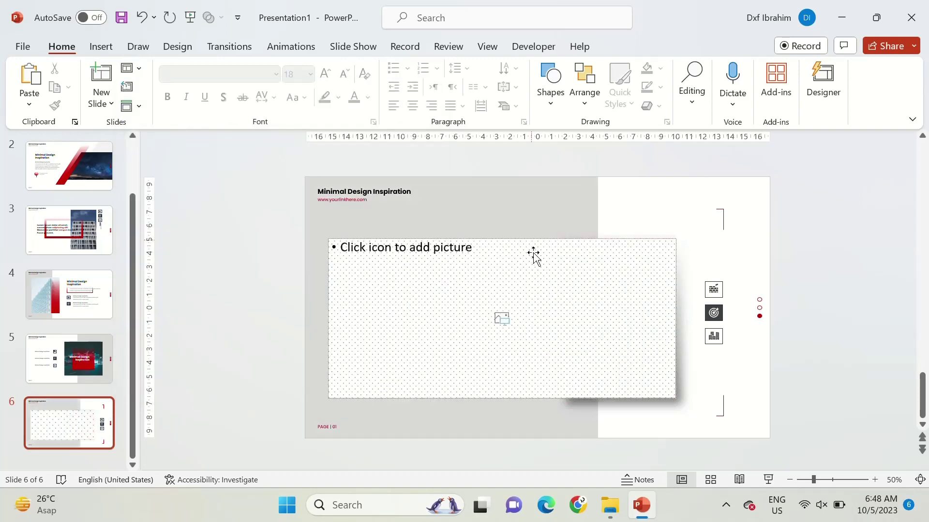
{"action": "right_click", "coordinate": [532, 255]}
{"action": "left_click", "coordinate": [585, 271]}
{"action": "left_click", "coordinate": [610, 505]}
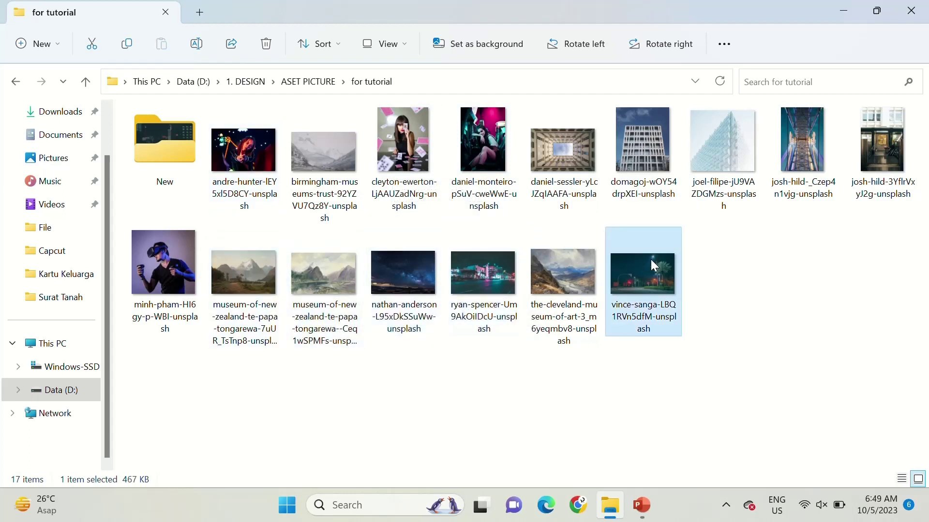
- Drag the jonathan-roger night-city photo from the New folder into slide 6's picture placeholder
{"action": "double_click", "coordinate": [190, 150]}
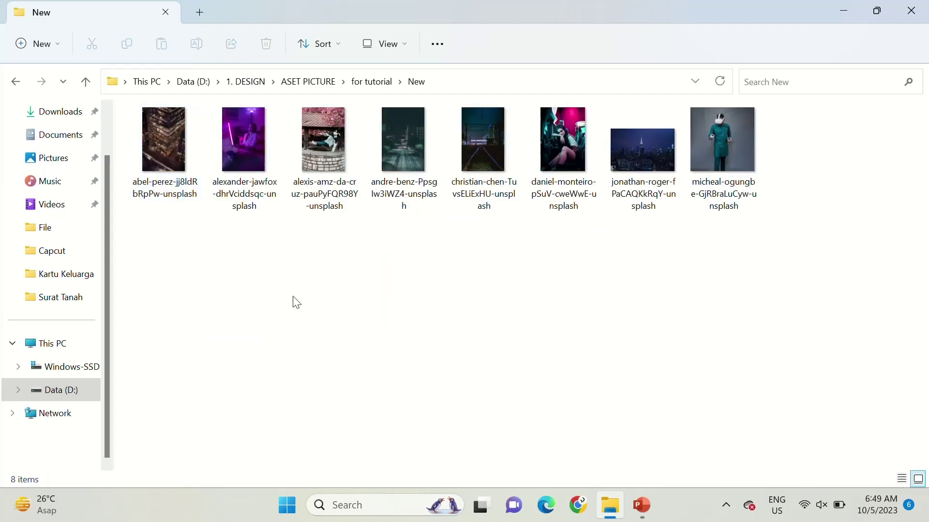
{"action": "mouse_move", "coordinate": [643, 150]}
{"action": "left_mouse_down"}
{"action": "mouse_move", "coordinate": [532, 300]}
{"action": "mouse_move", "coordinate": [630, 316]}
{"action": "left_mouse_up"}
{"action": "left_click", "coordinate": [560, 265]}
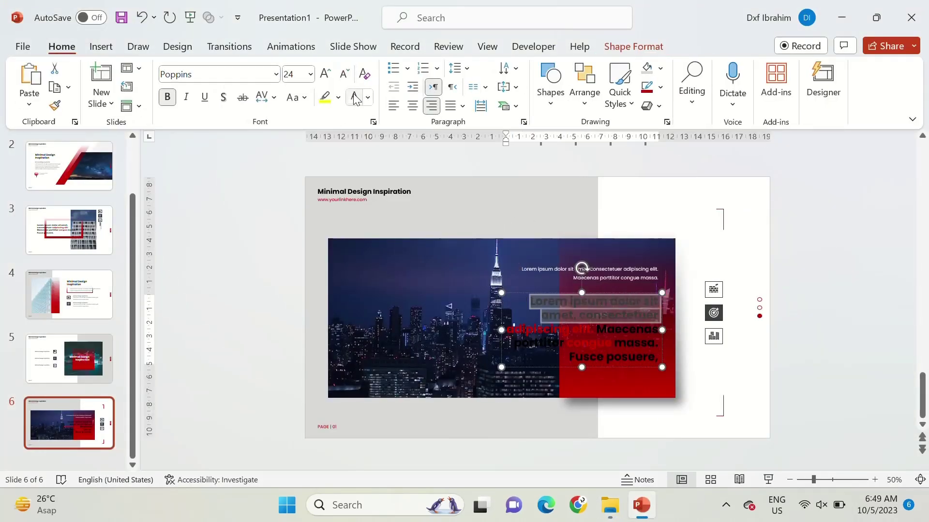
- Make slide 6's bold paragraph text white
{"action": "double_click", "coordinate": [603, 328]}
{"action": "left_click_drag", "start_coordinate": [622, 346], "coordinate": [659, 370]}
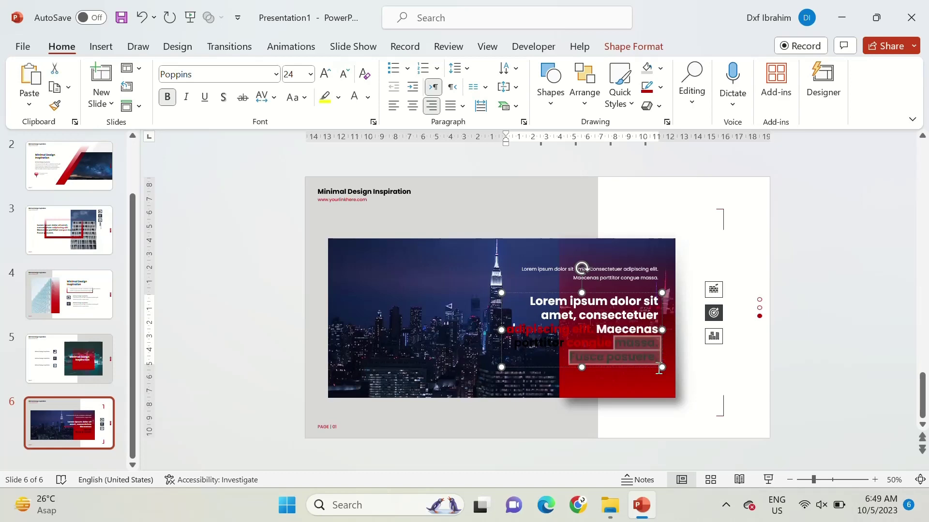
{"action": "left_click", "coordinate": [98, 344]}
- Colour the two small text boxes on slide 4 grey
{"action": "left_click", "coordinate": [69, 296]}
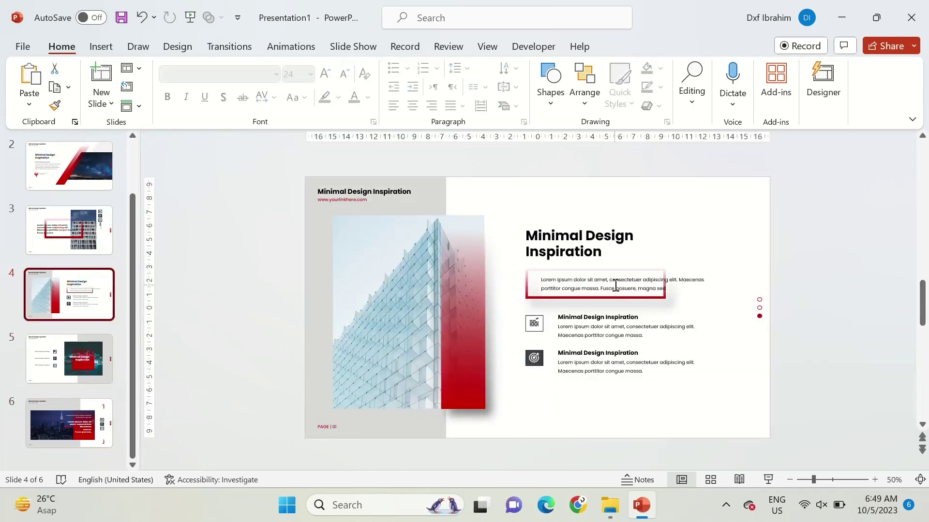
{"action": "left_click_drag", "start_coordinate": [541, 310], "coordinate": [709, 382]}
{"action": "left_click", "coordinate": [368, 97]}
{"action": "left_click", "coordinate": [365, 160]}
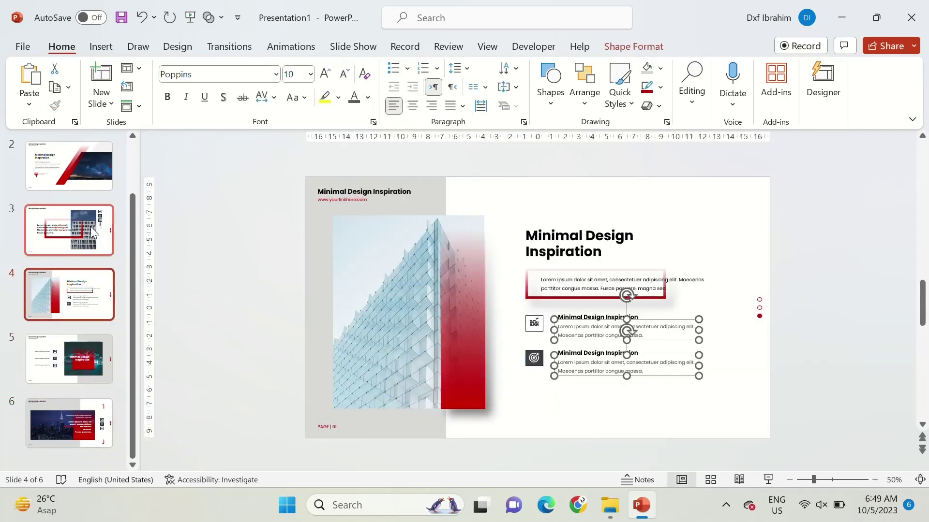
- Apply a Morph transition with duration 1 to all six slides
{"action": "left_click", "coordinate": [72, 167]}
{"action": "left_click", "coordinate": [350, 302]}
{"action": "left_click", "coordinate": [145, 218]}
{"action": "scroll", "coordinate": [95, 179], "scroll_direction": "up", "scroll_amount": 2}
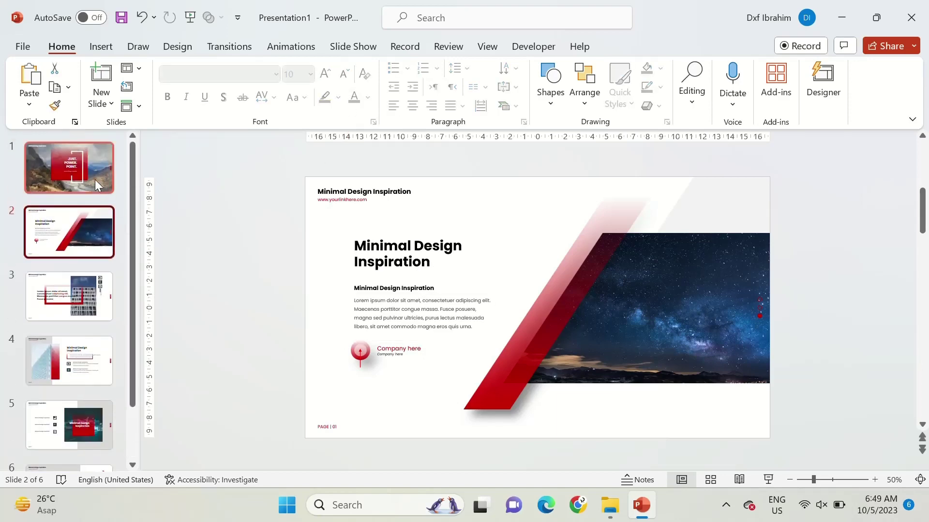
{"action": "left_click", "coordinate": [94, 171]}
{"action": "key", "text": "ctrl+a"}
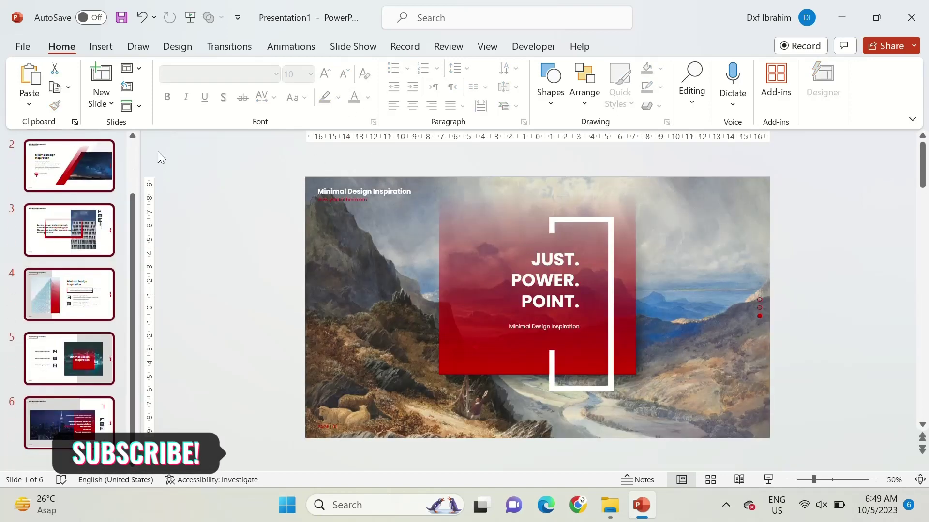
{"action": "left_click", "coordinate": [228, 54]}
{"action": "left_click", "coordinate": [149, 86]}
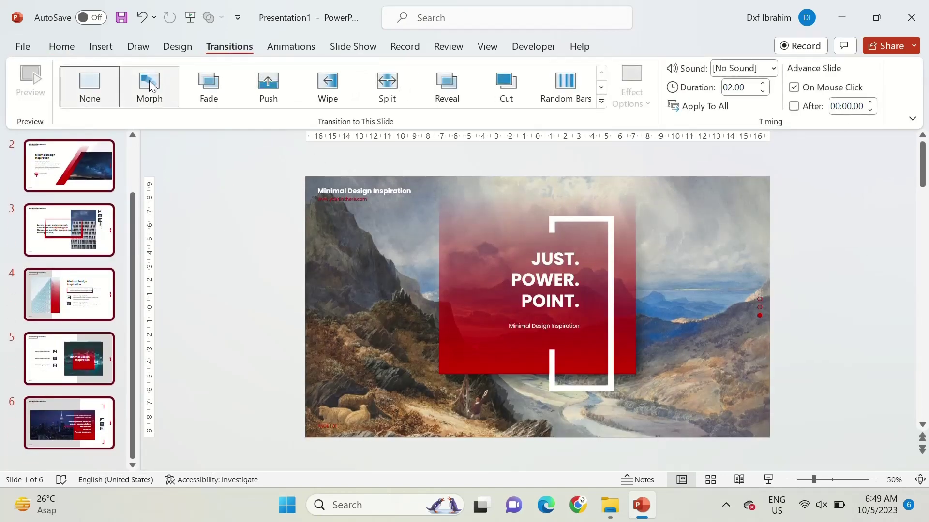
{"action": "double_click", "coordinate": [731, 87]}
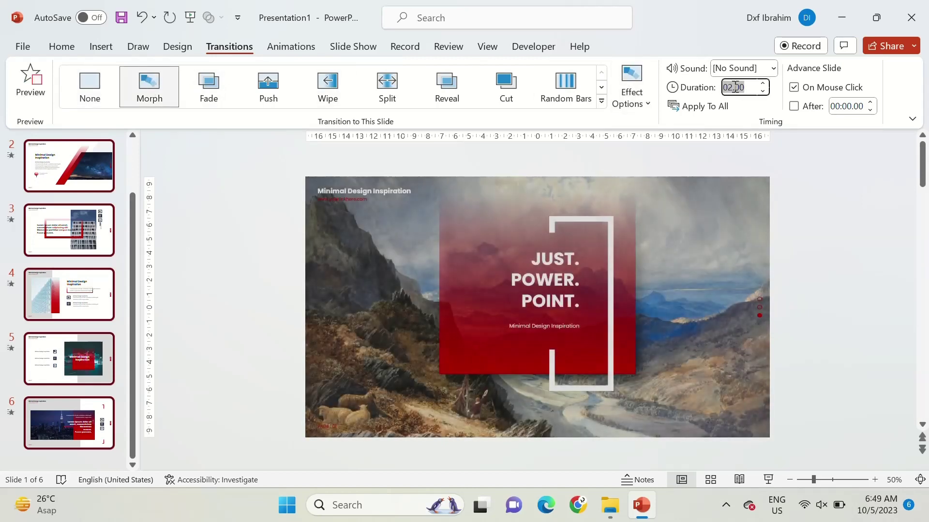
{"action": "type", "text": "1"}
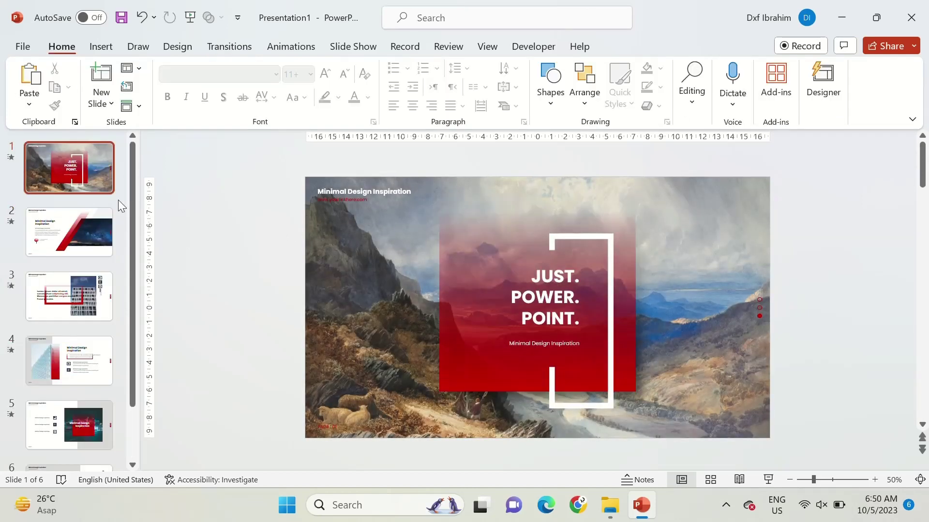
- Play the slideshow from the title slide, advancing through to the final red-panel slide
{"action": "left_click", "coordinate": [765, 480]}
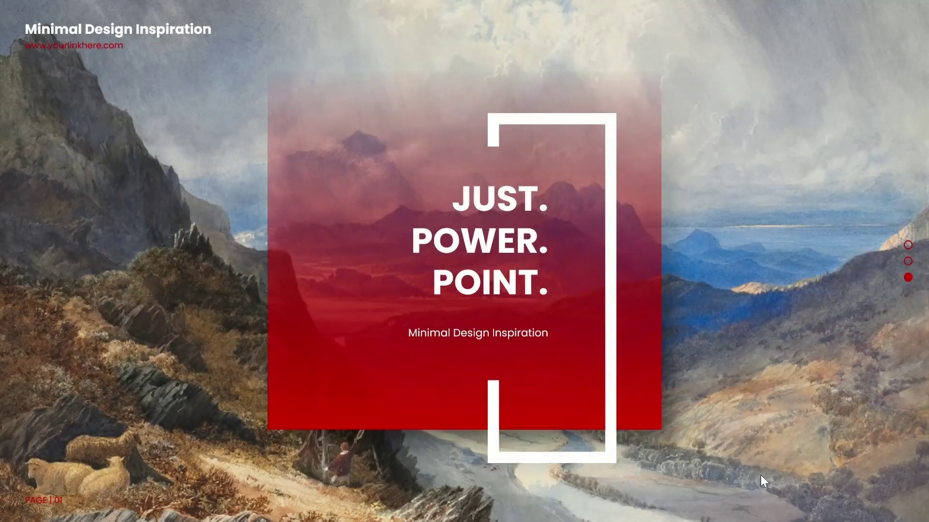
{"action": "left_click", "coordinate": [761, 475]}
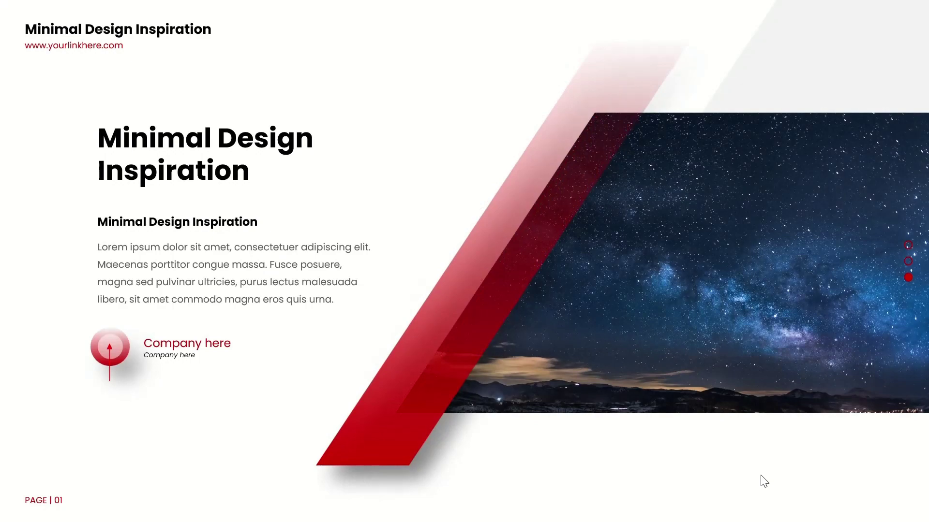
{"action": "left_click", "coordinate": [764, 481]}
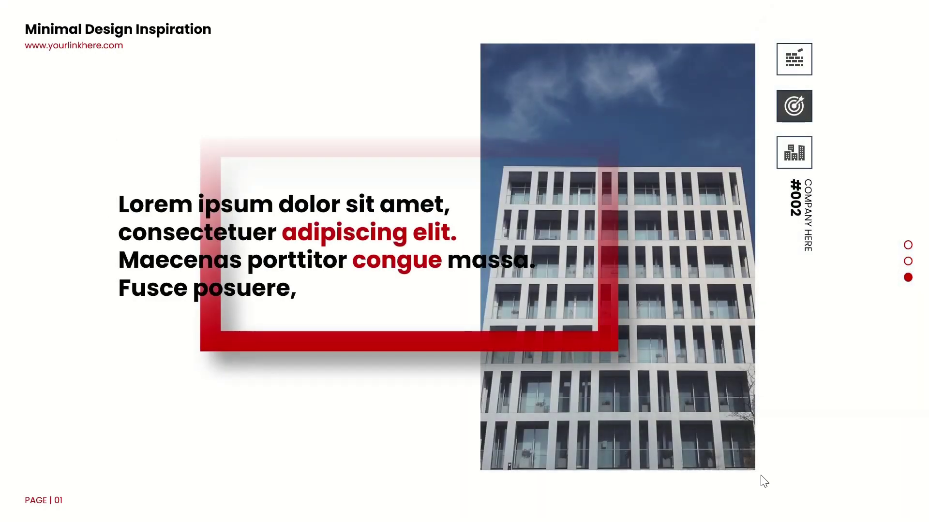
{"action": "left_click", "coordinate": [764, 481]}
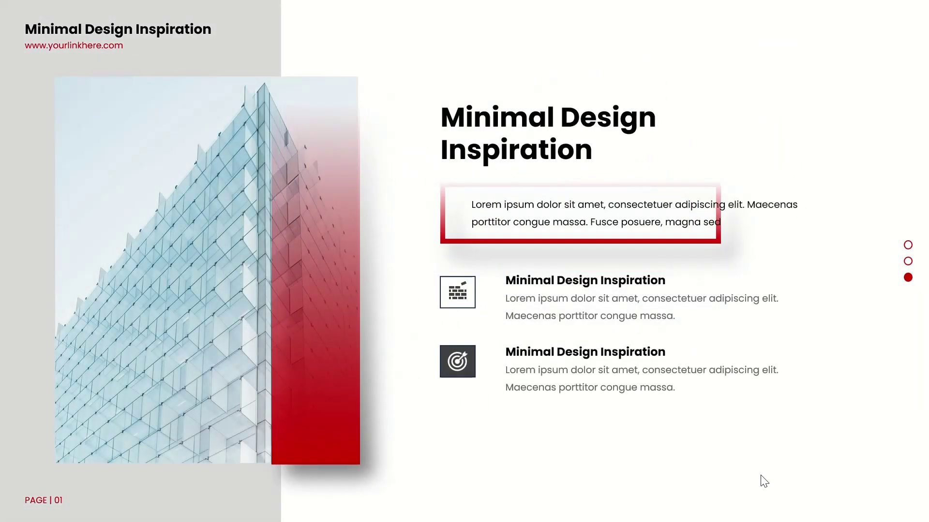
{"action": "left_click", "coordinate": [761, 476]}
{"action": "left_click", "coordinate": [761, 476]}
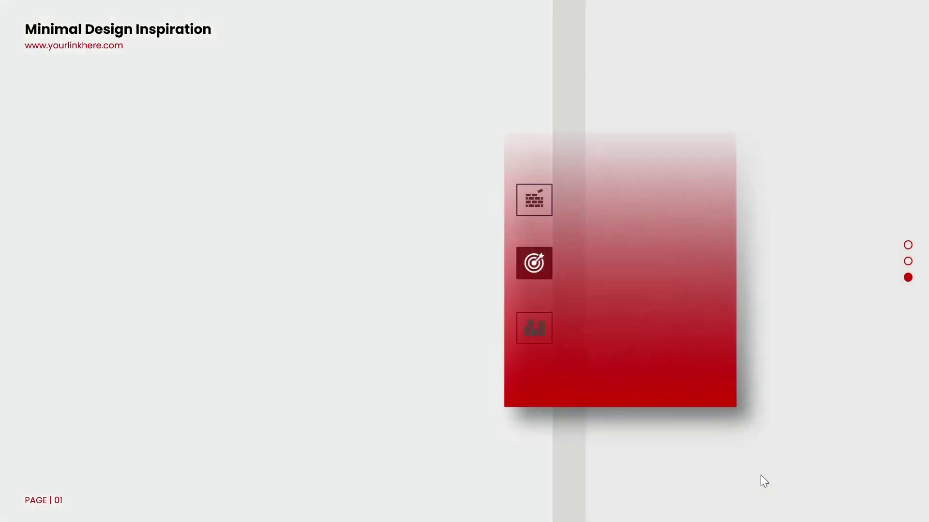